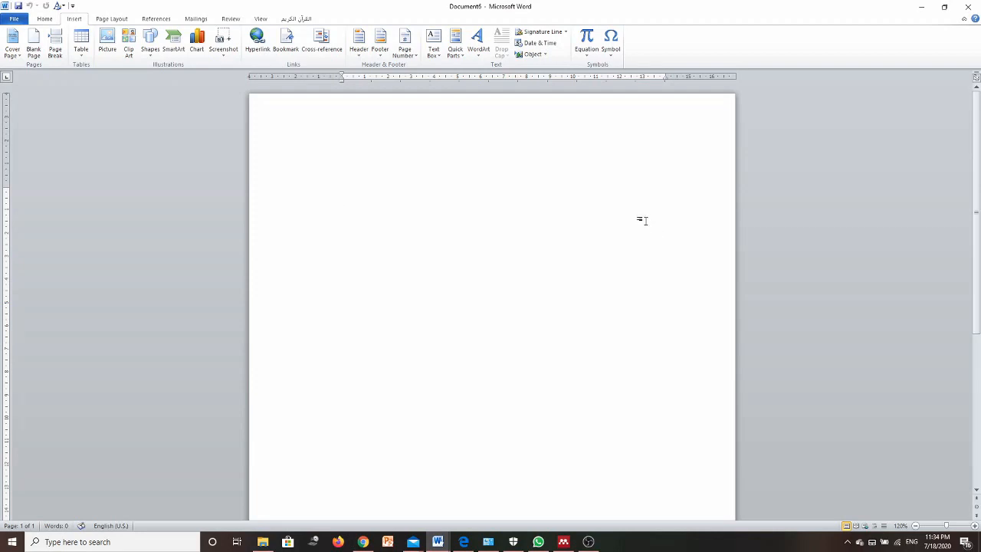
- Browse the files available to open to the Disertasi Untuk Promosi folder on the Data Ayah (D:) drive
click(14, 21)
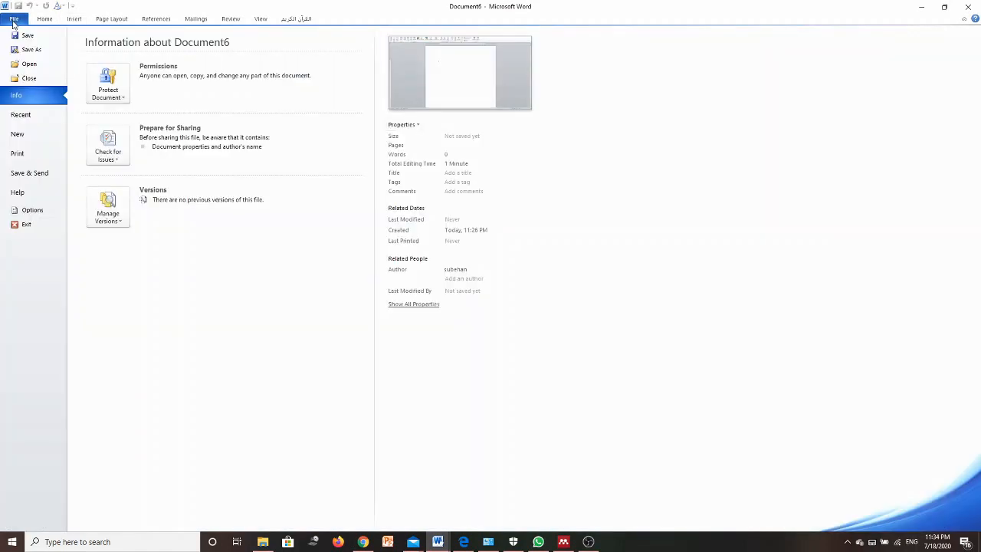
click(24, 64)
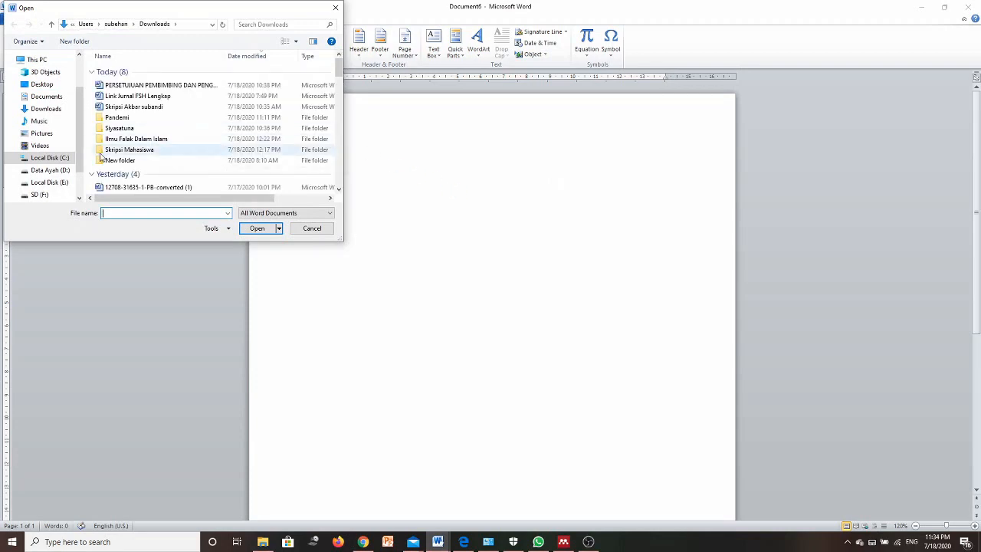
click(61, 175)
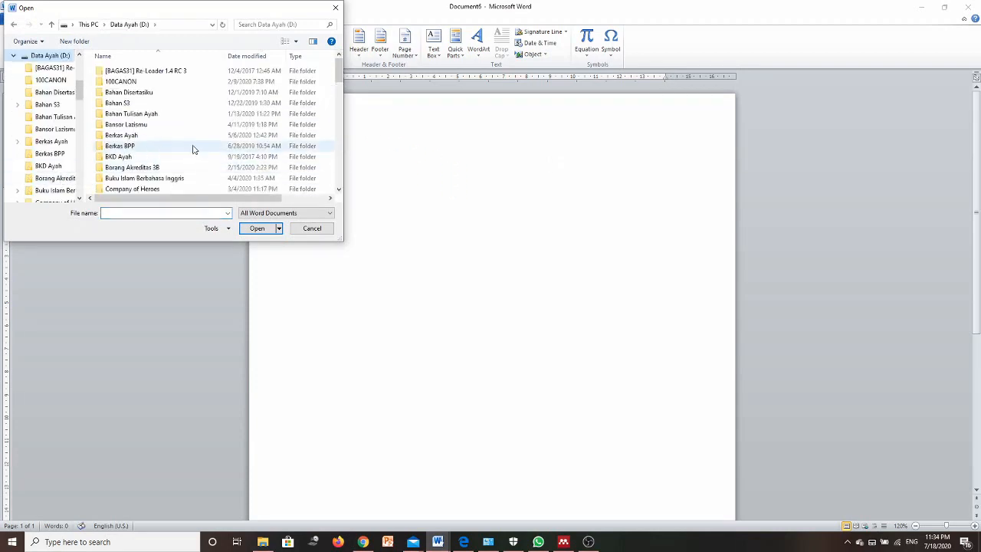
scroll(193, 149, down, 4)
scroll(193, 149, down, 1)
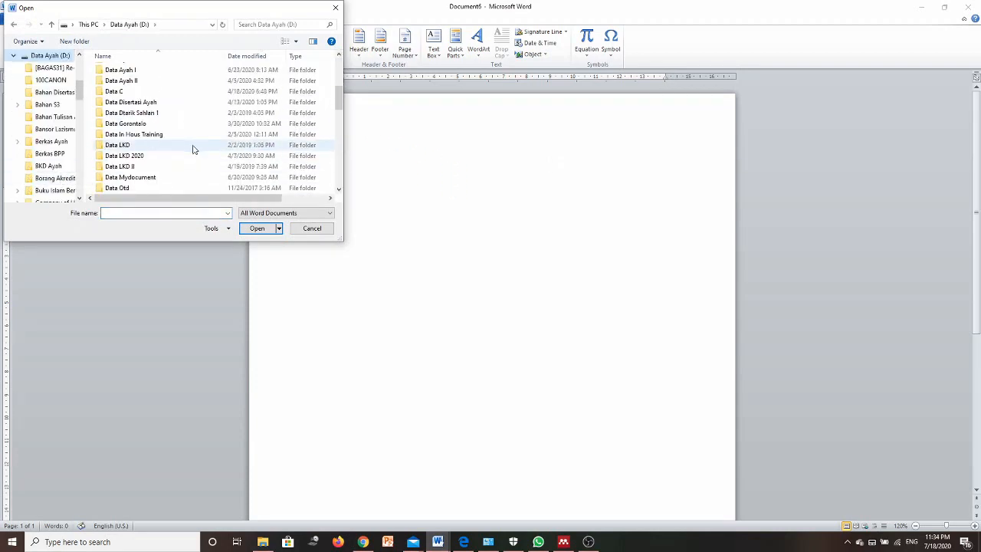
scroll(193, 148, down, 2)
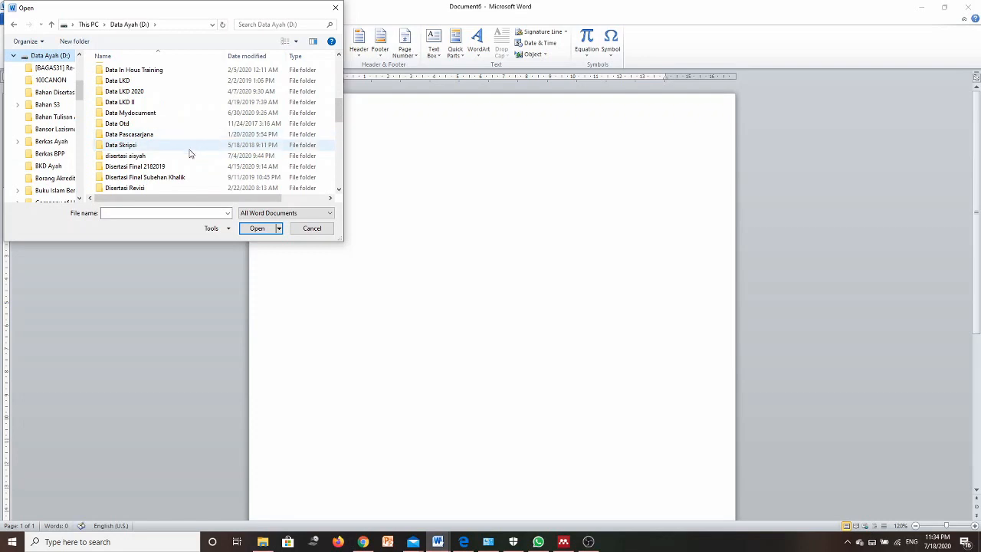
scroll(184, 153, down, 2)
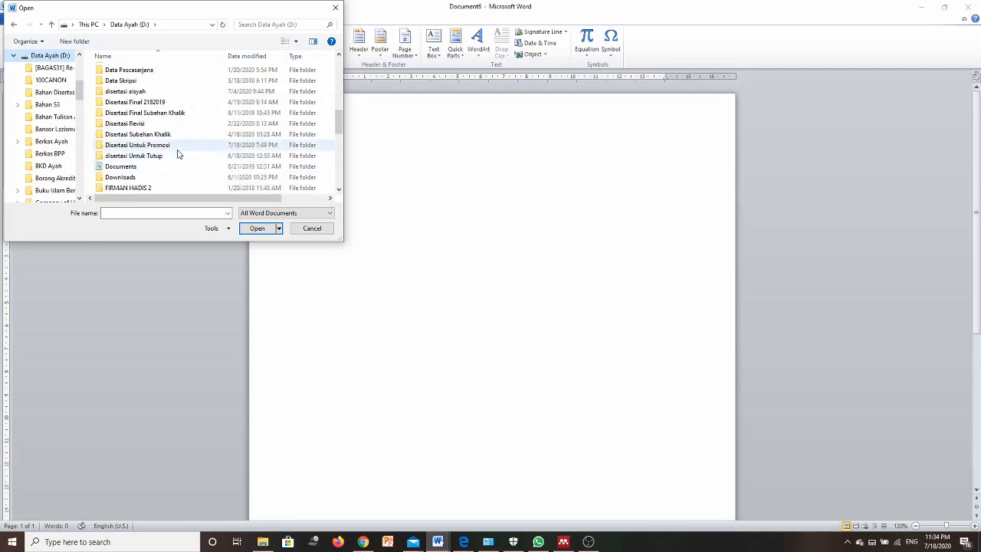
scroll(177, 155, down, 2)
scroll(182, 159, up, 2)
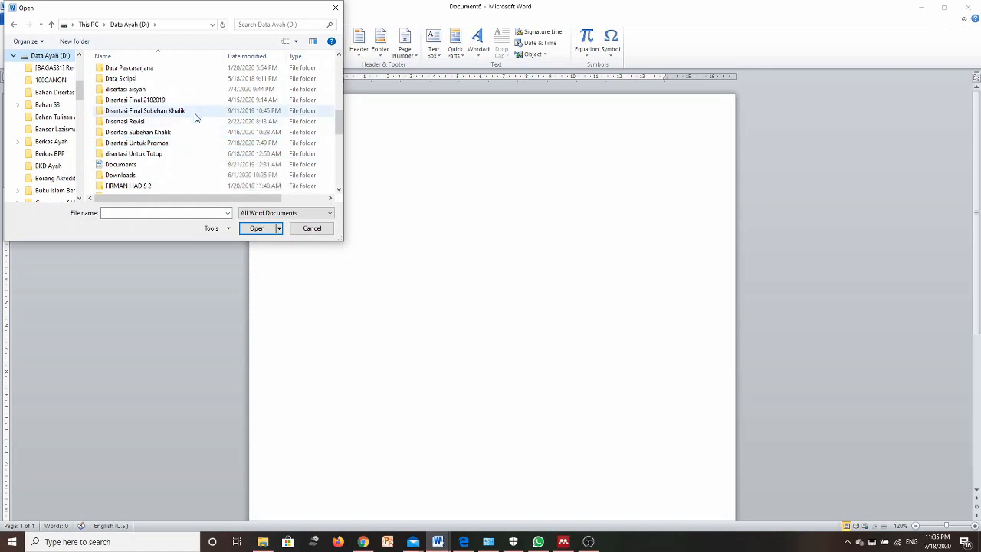
click(161, 143)
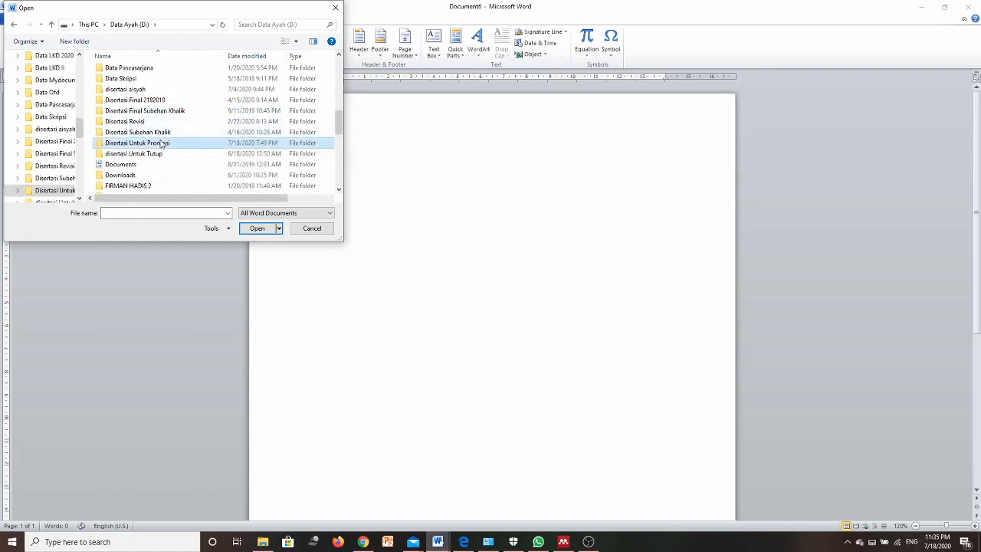
double_click(161, 143)
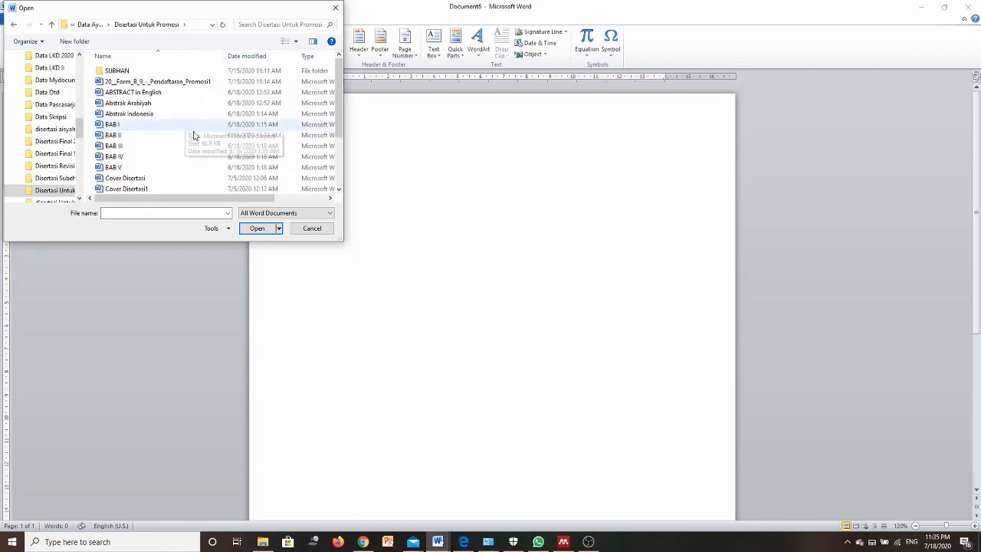
- Find and open the DAFTAR ISI document in the Disertasi Untuk Promosi folder
scroll(193, 138, down, 2)
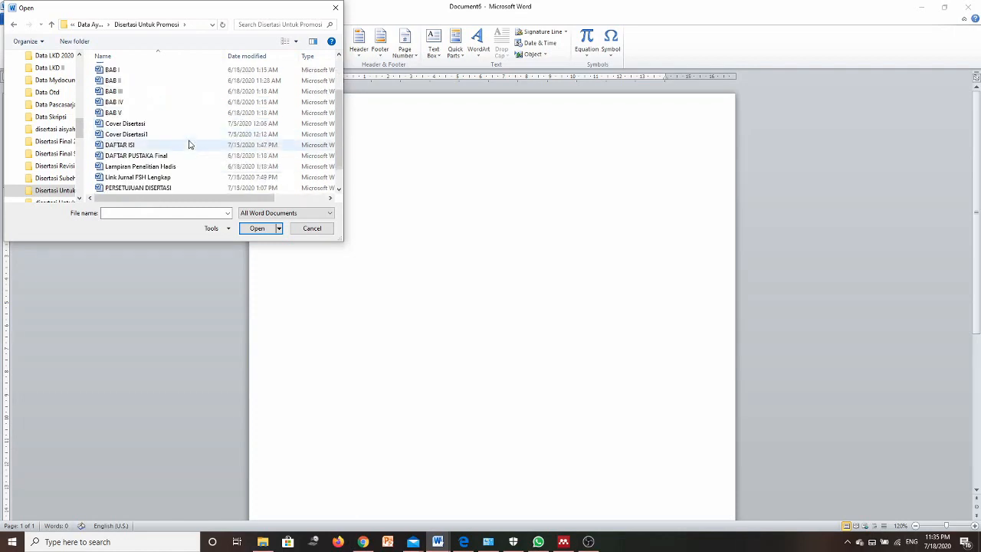
scroll(190, 145, up, 2)
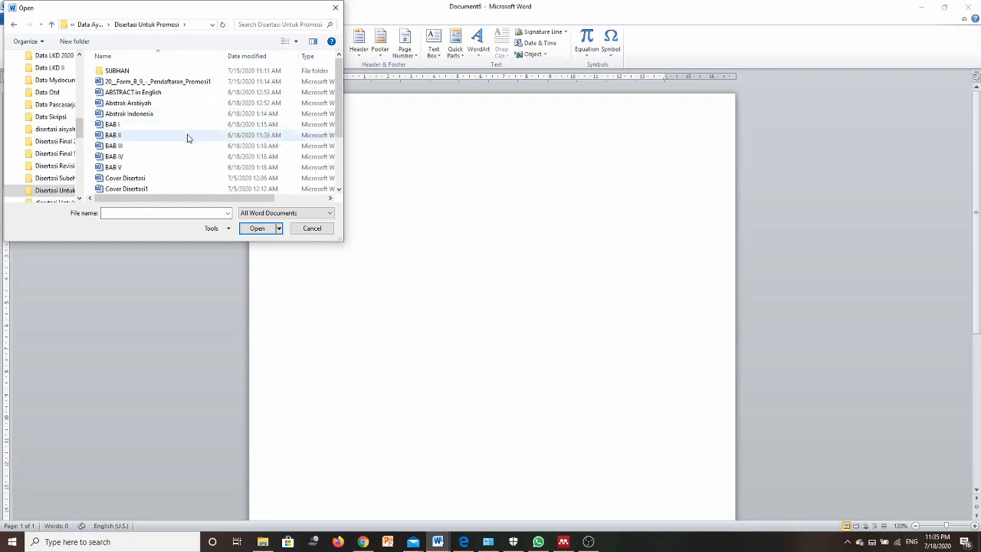
scroll(184, 165, down, 1)
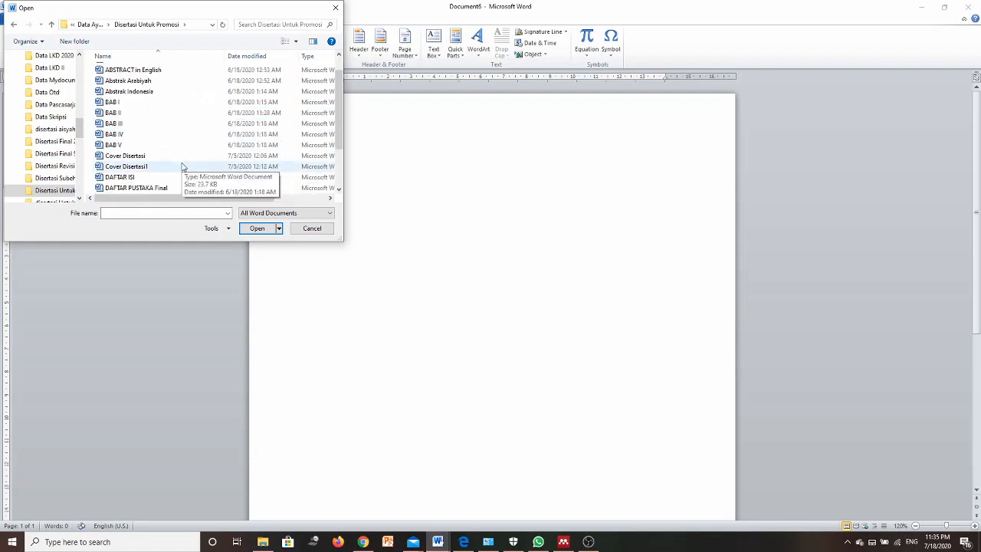
scroll(188, 152, down, 2)
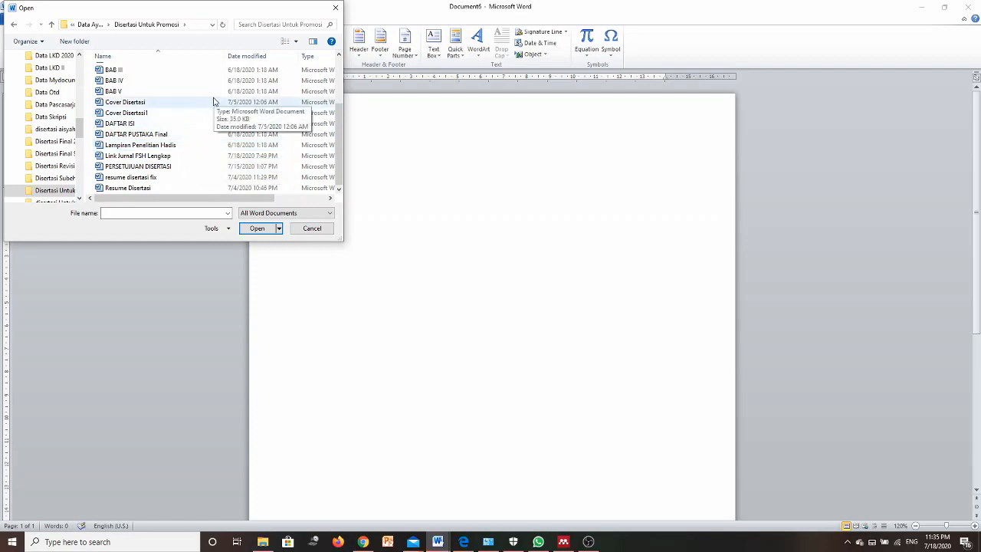
scroll(210, 103, up, 3)
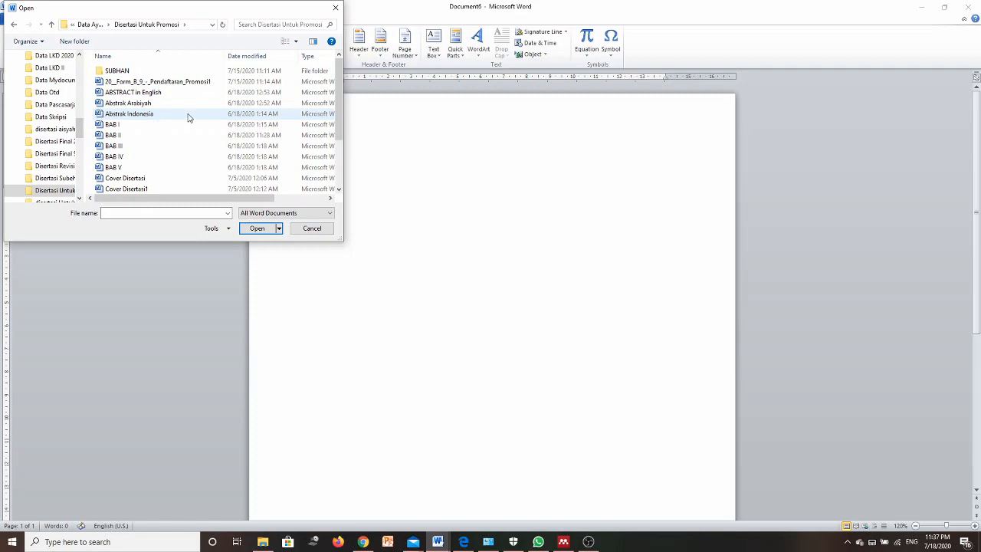
scroll(189, 116, down, 2)
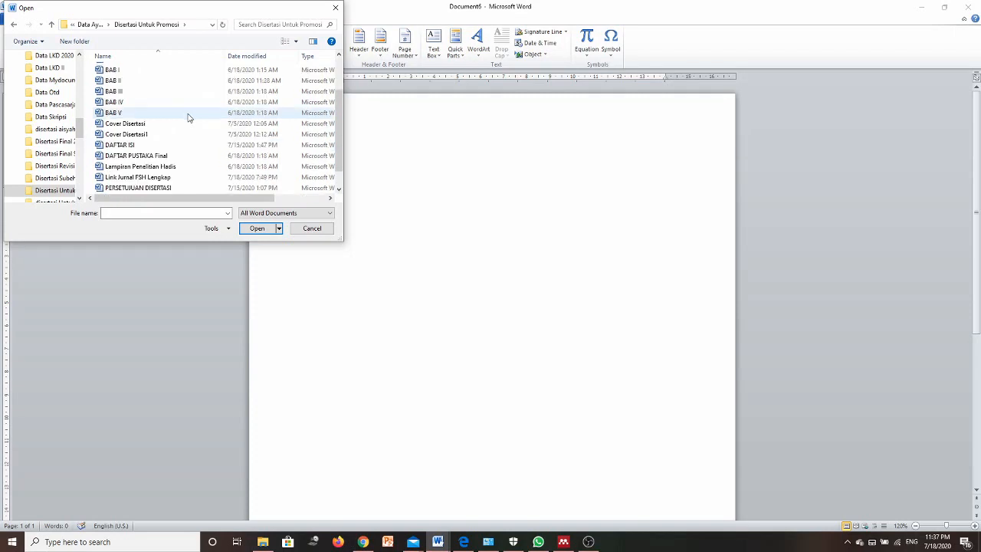
double_click(155, 146)
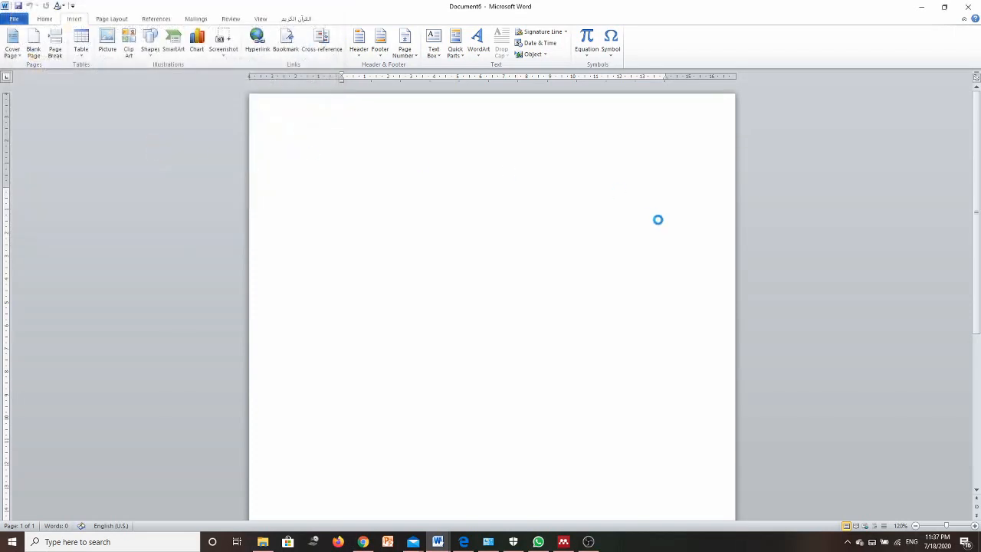
- Go to the Pedoman Transliterasi dan Singkatan page, at the start of the Konsonan table
scroll(490, 306, down, 15)
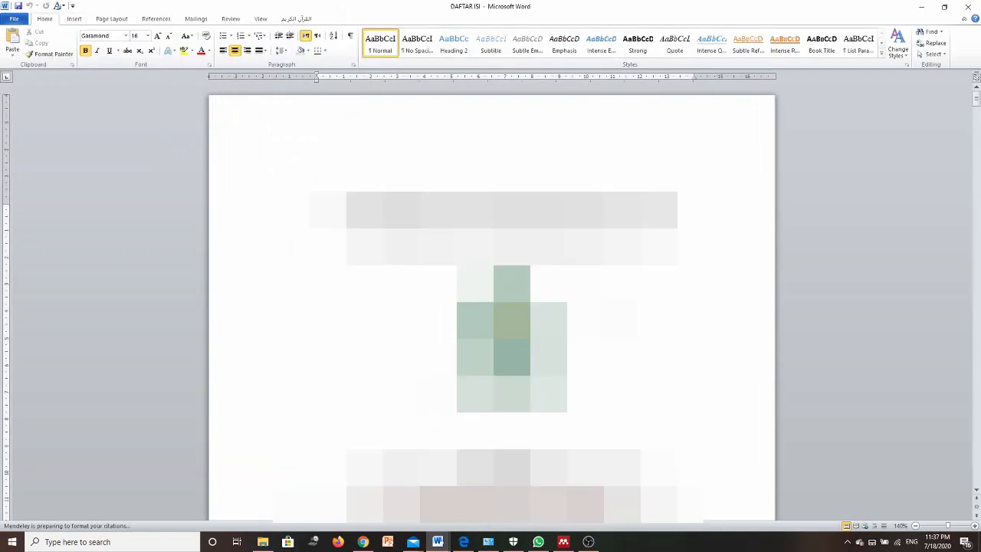
scroll(490, 307, down, 15)
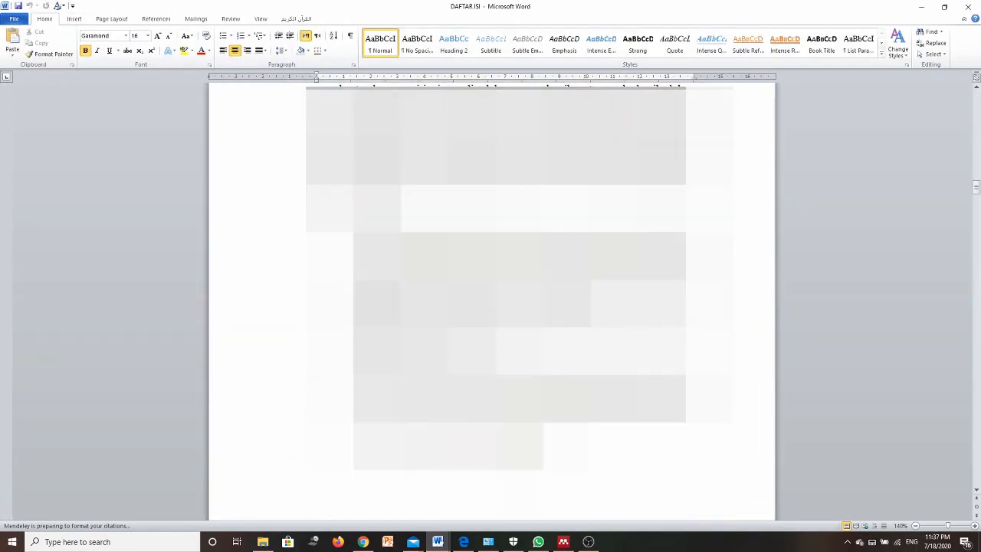
scroll(604, 337, down, 15)
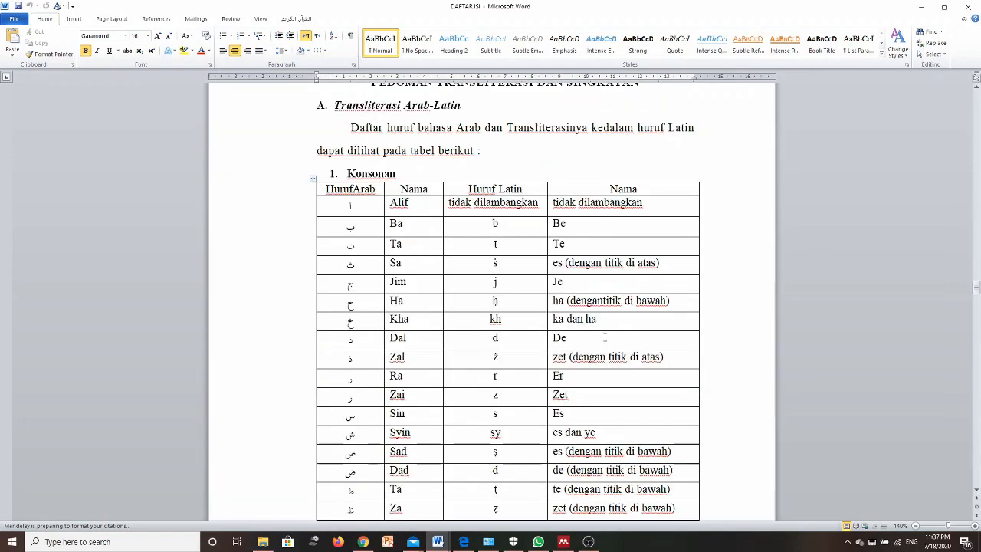
scroll(639, 337, up, 1)
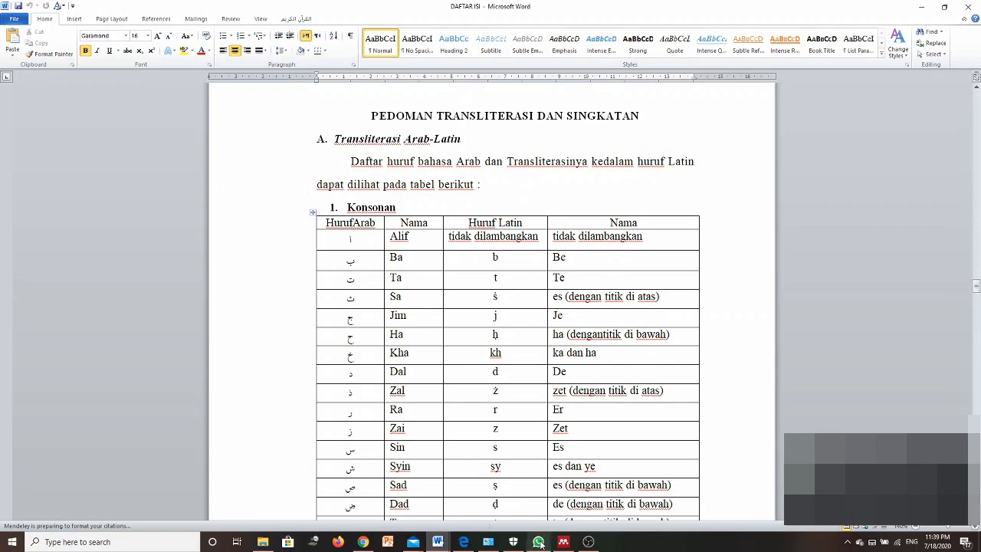
- Check the computer's speaker volume and its sound options without changing them
click(848, 542)
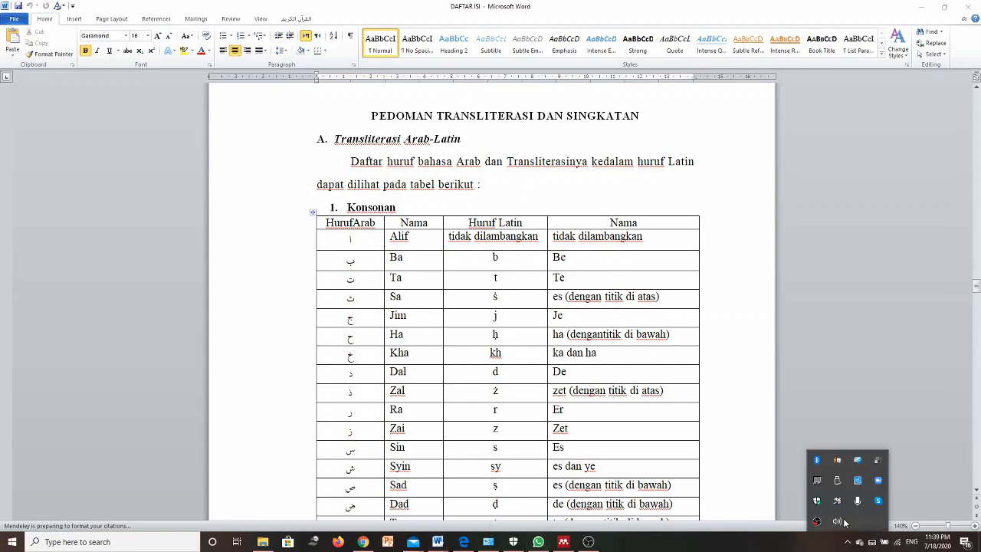
right_click(838, 523)
click(838, 523)
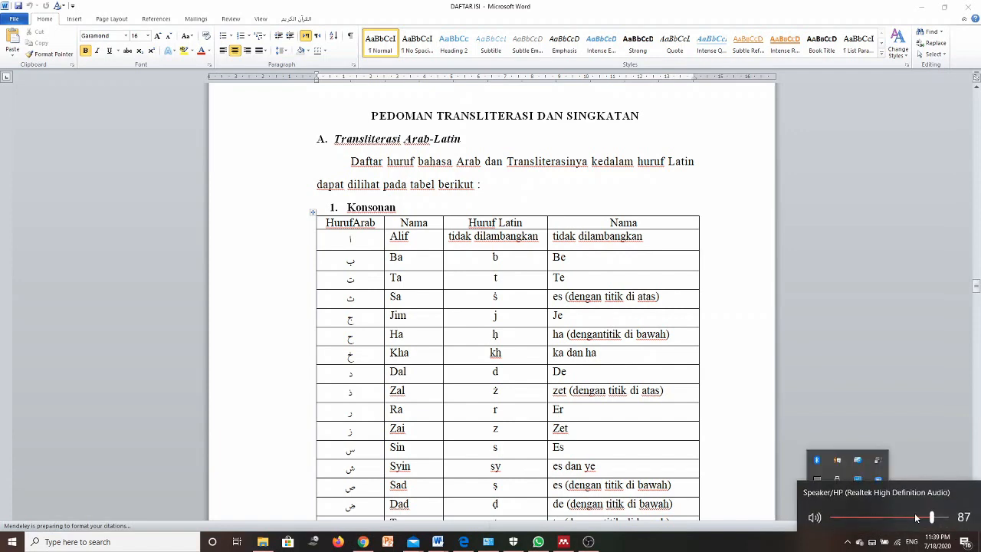
click(949, 417)
click(845, 521)
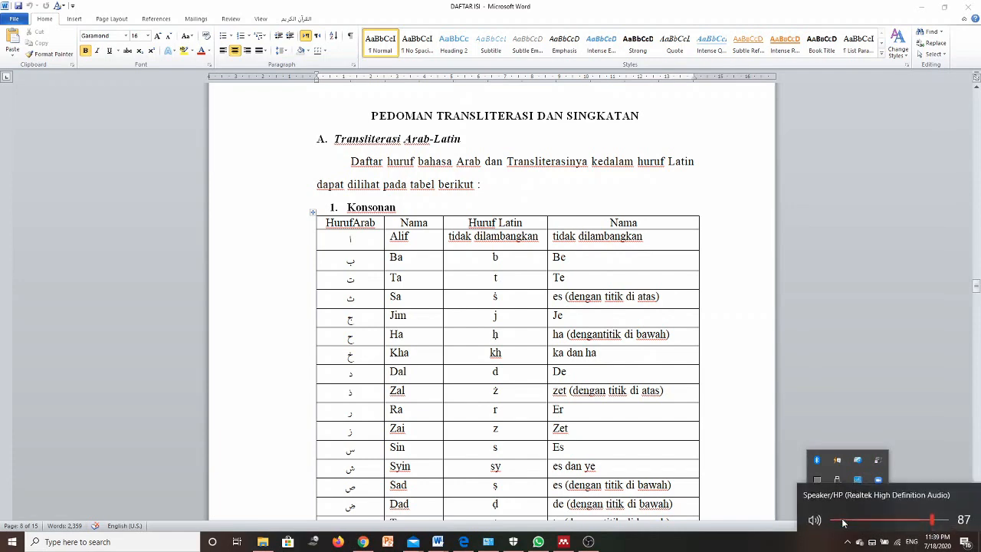
click(917, 430)
right_click(837, 521)
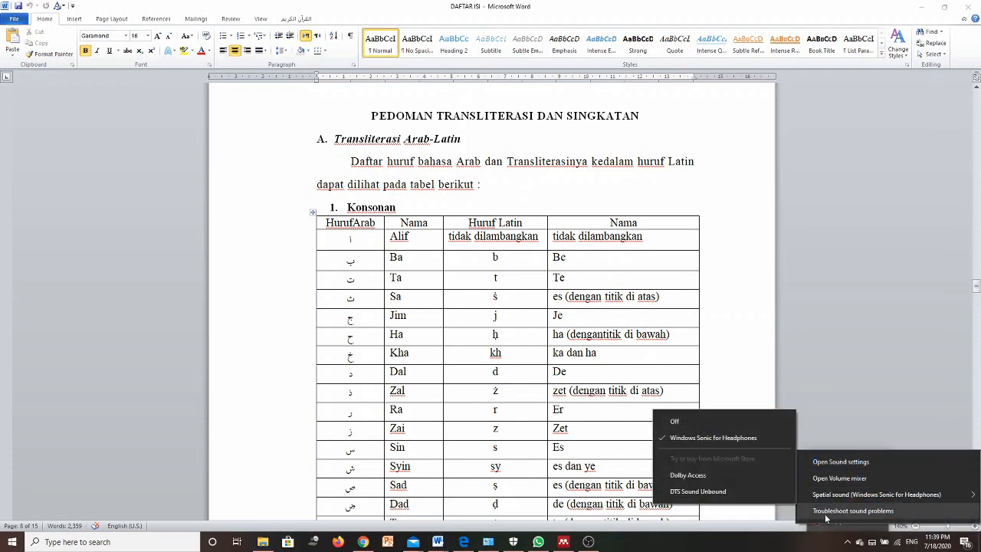
- Close the running WhatsApp window
mouse_move(543, 549)
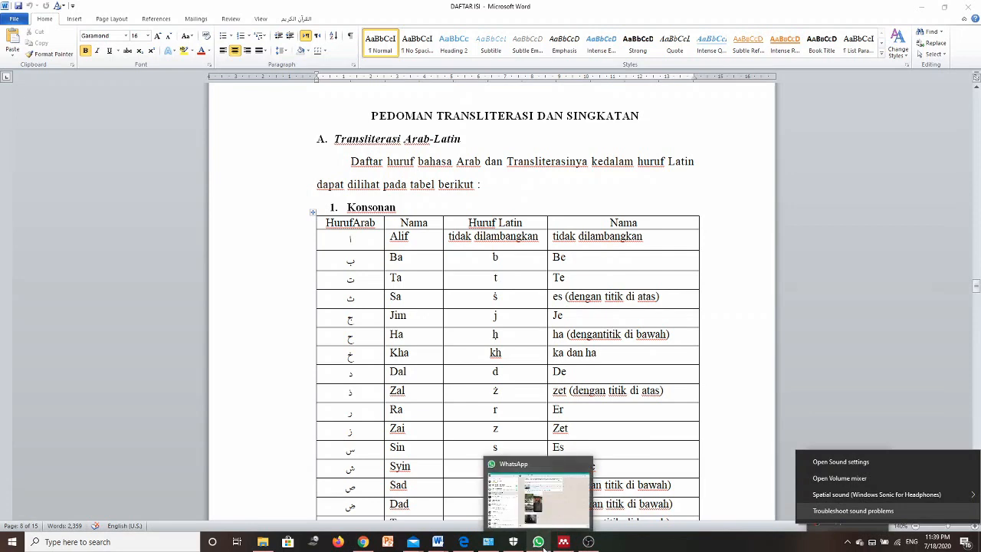
click(587, 464)
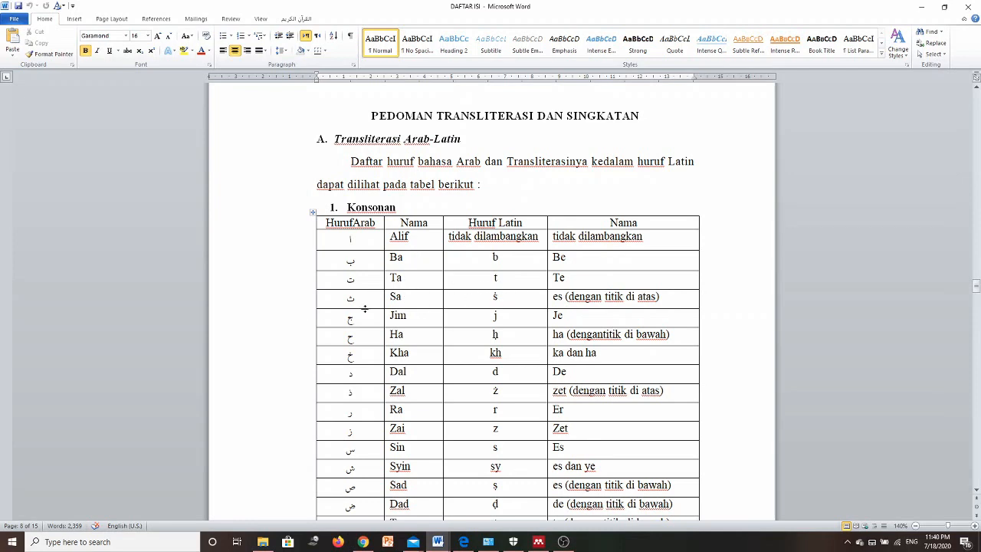
- Examine how the Konsonan table renders each Arabic letter in Latin script, comparing similar letters such as Sa, Sin and Zal, through to the following page
click(513, 299)
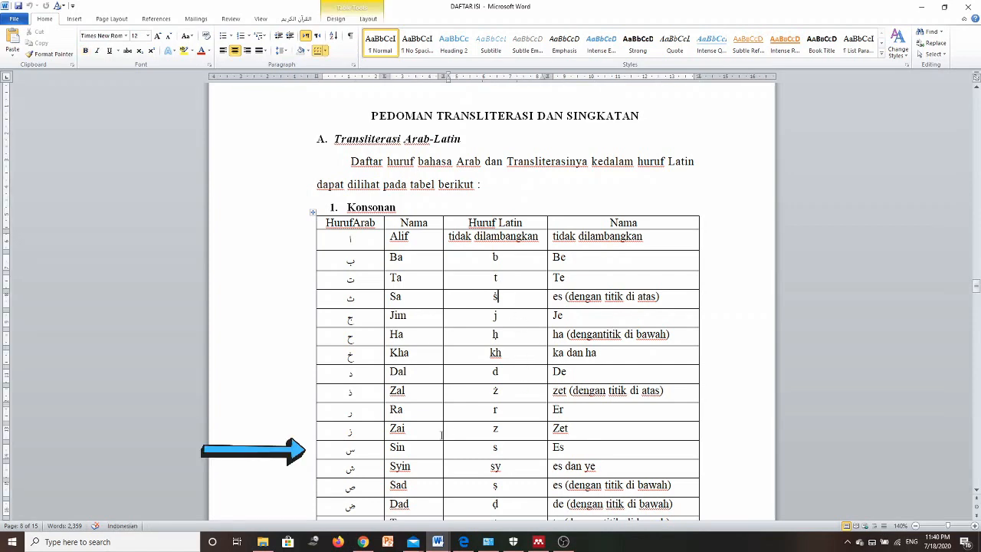
click(503, 452)
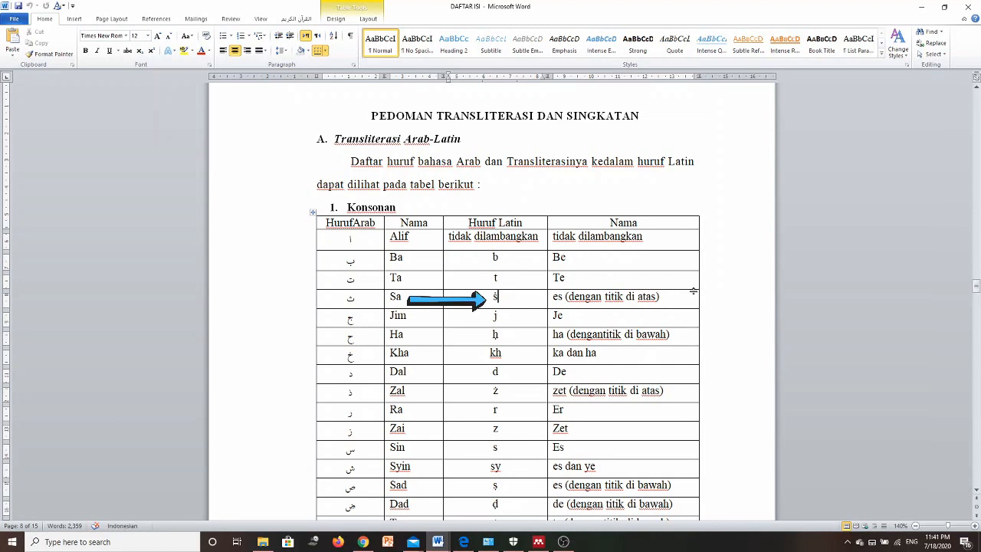
click(352, 392)
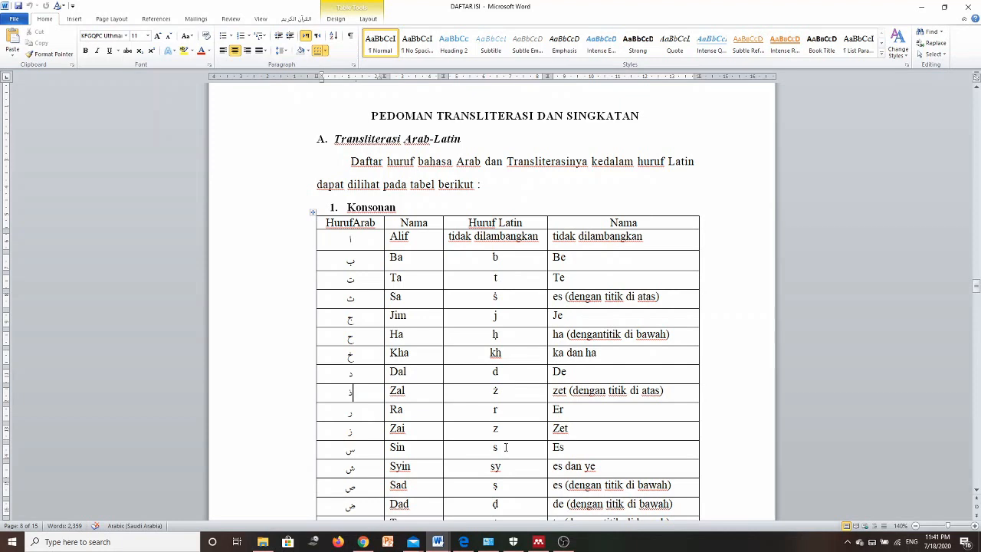
click(499, 447)
click(692, 431)
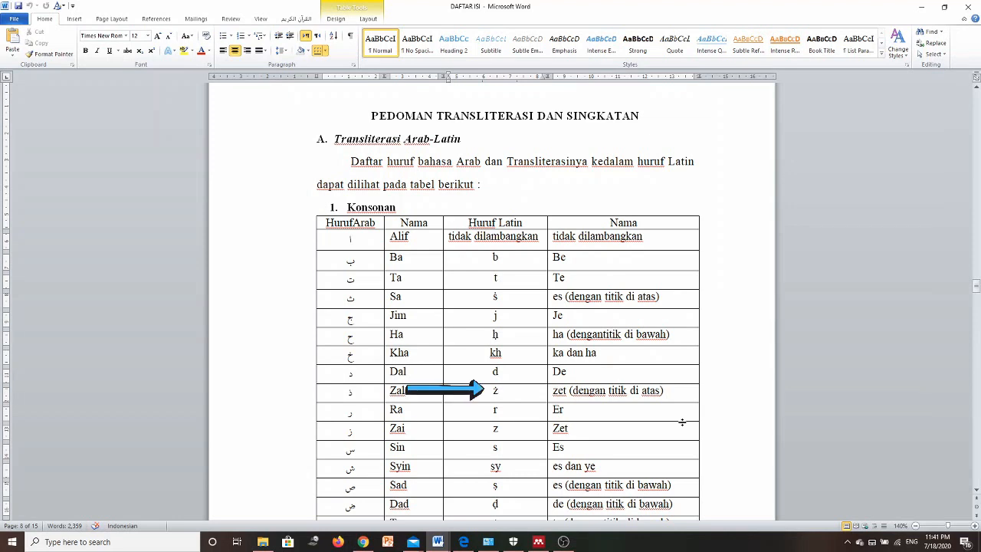
scroll(558, 422, down, 2)
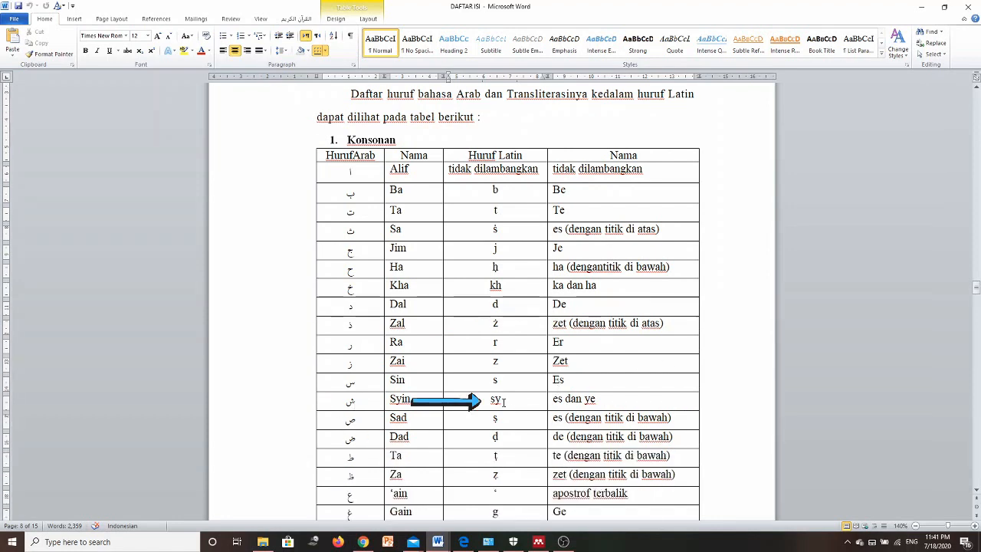
scroll(356, 461, down, 1)
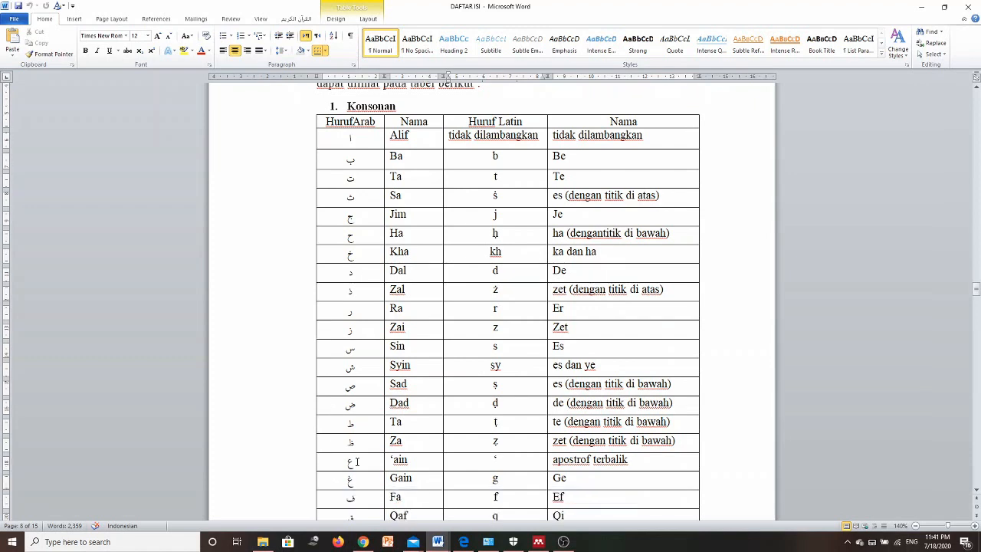
scroll(355, 391, down, 1)
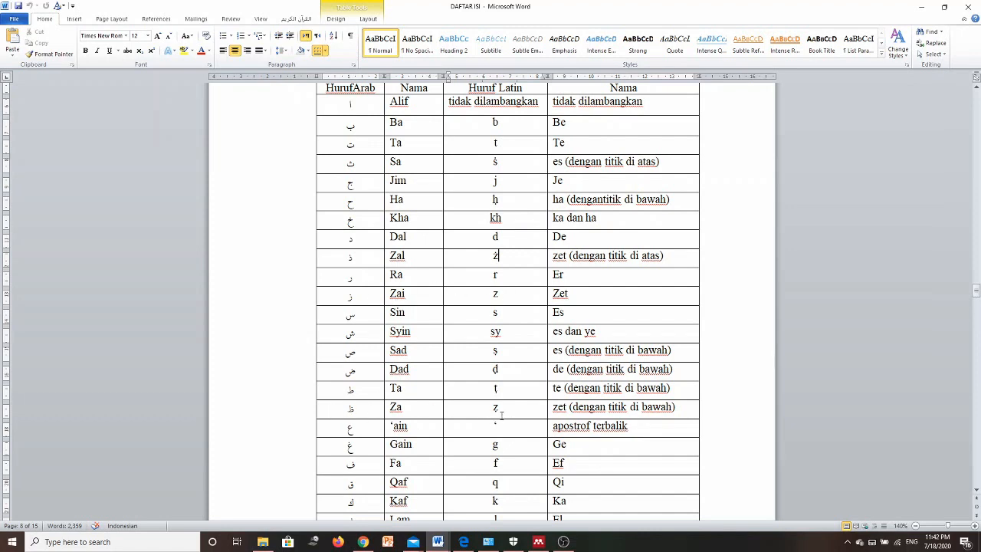
scroll(500, 410, down, 3)
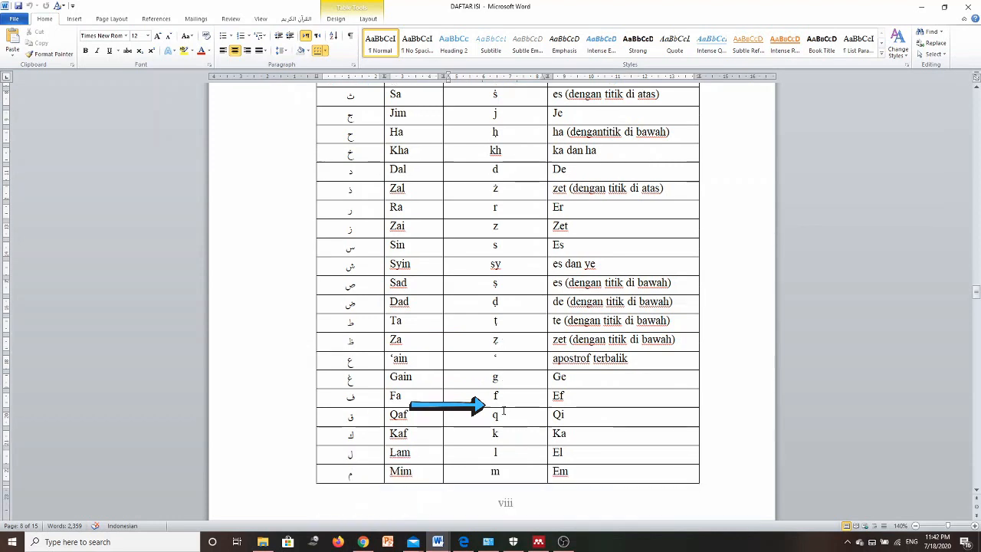
scroll(504, 411, down, 9)
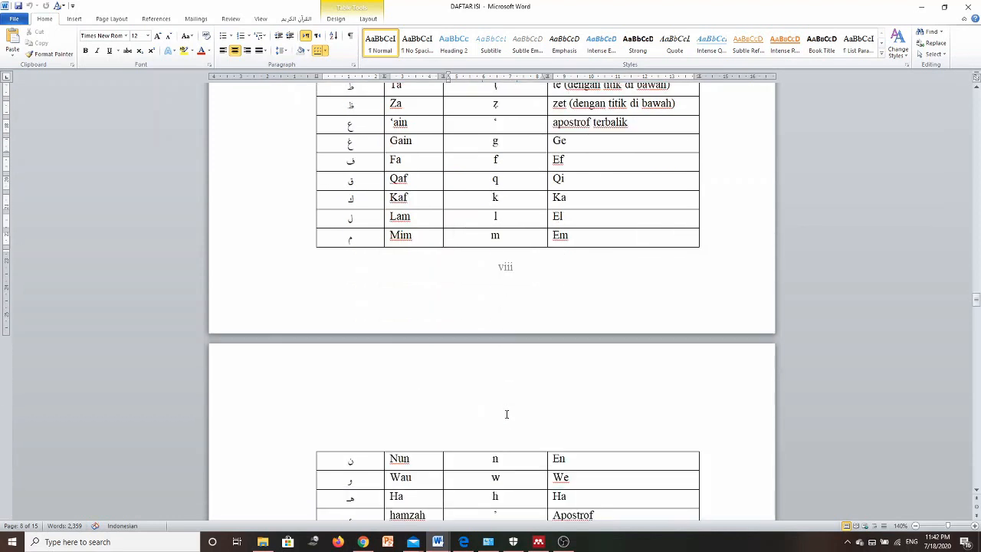
- Review the rest of the transliteration guide after the Konsonan table, covering the Vokal, Maddah and Tā’ marbūṭah sections with their examples
scroll(507, 414, down, 7)
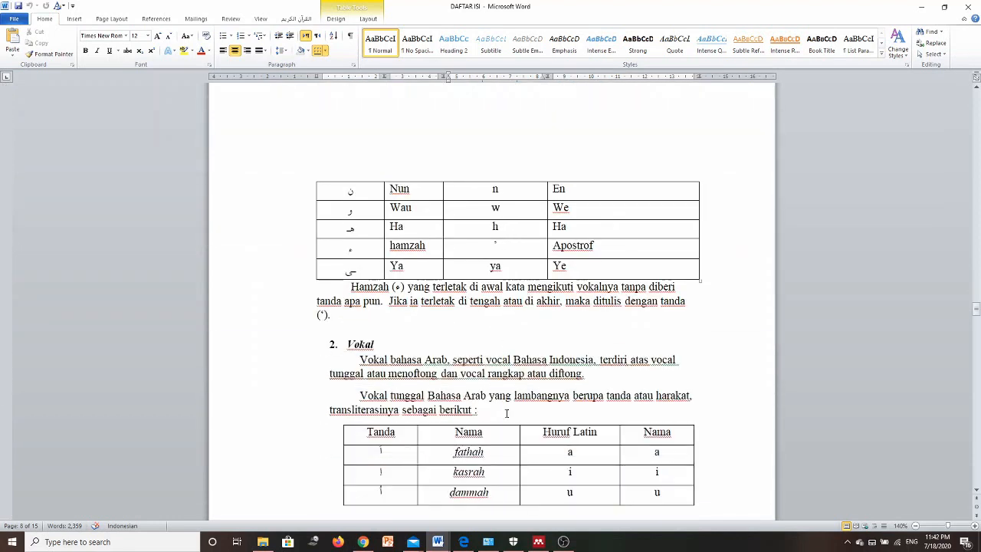
scroll(505, 411, down, 5)
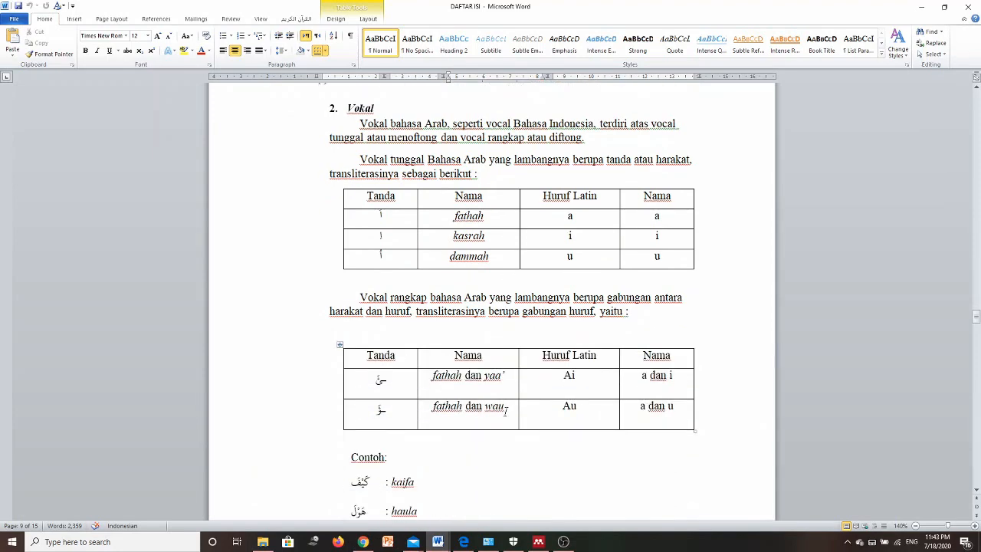
scroll(506, 412, down, 15)
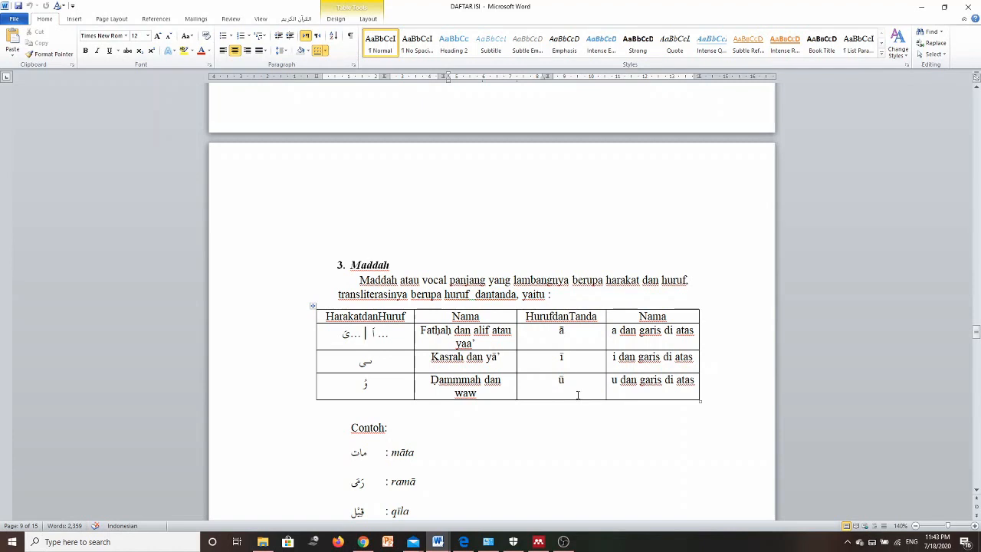
scroll(567, 387, down, 3)
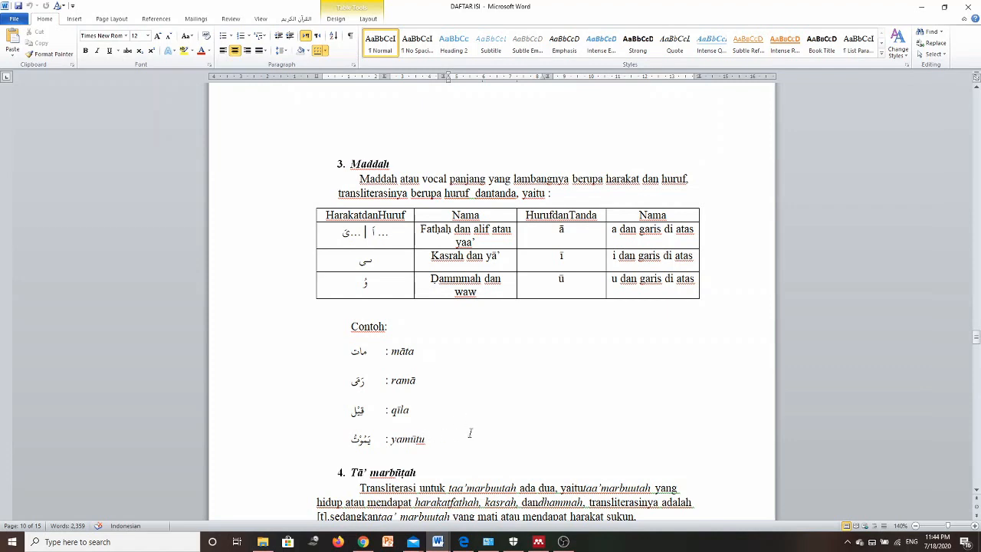
scroll(469, 433, down, 5)
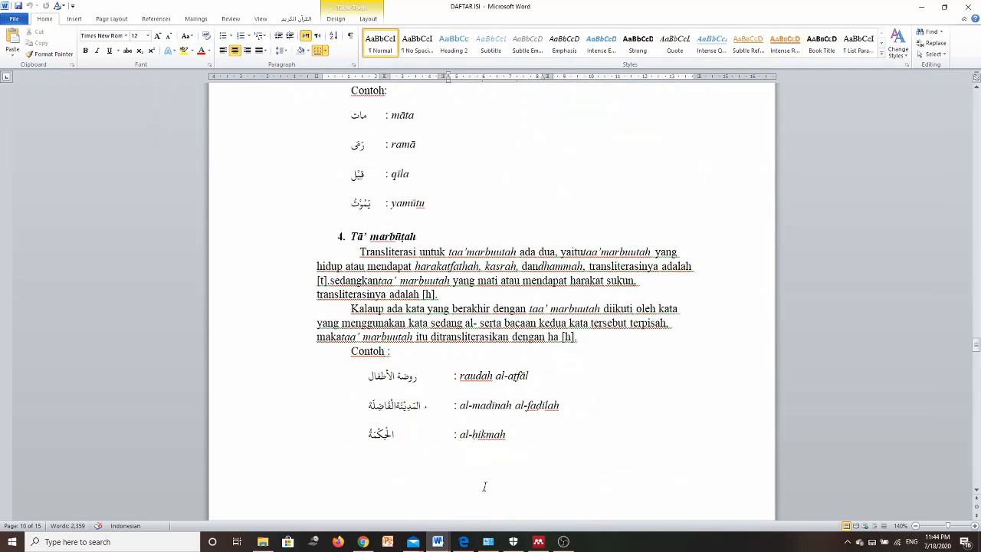
- Switch to the blank Document6 window and enlarge its page display to 180%
mouse_move(446, 542)
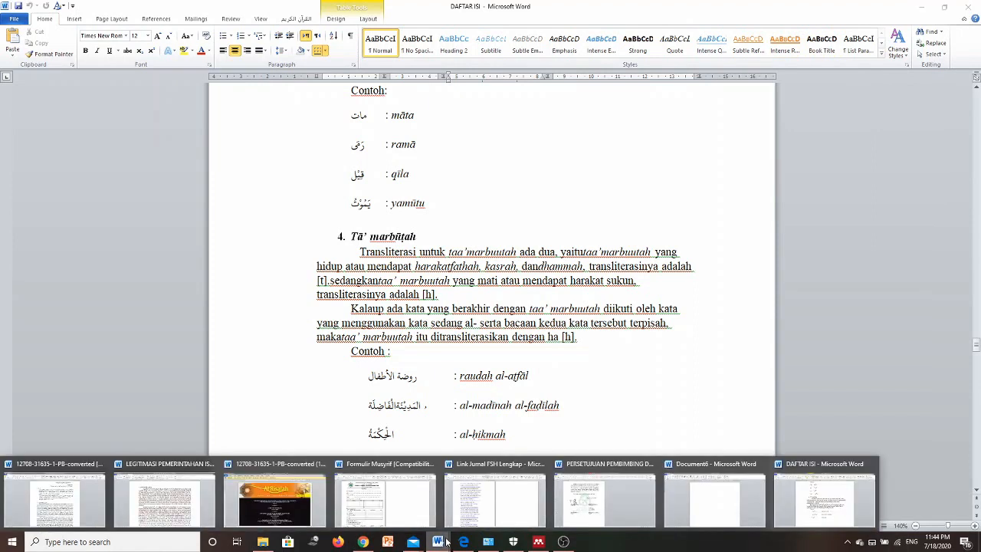
click(685, 502)
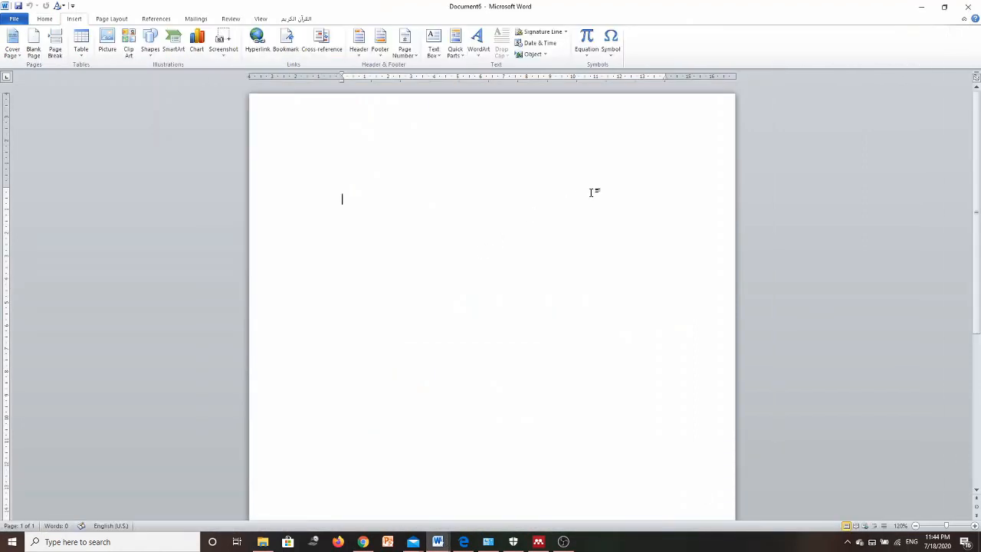
click(975, 526)
click(976, 526)
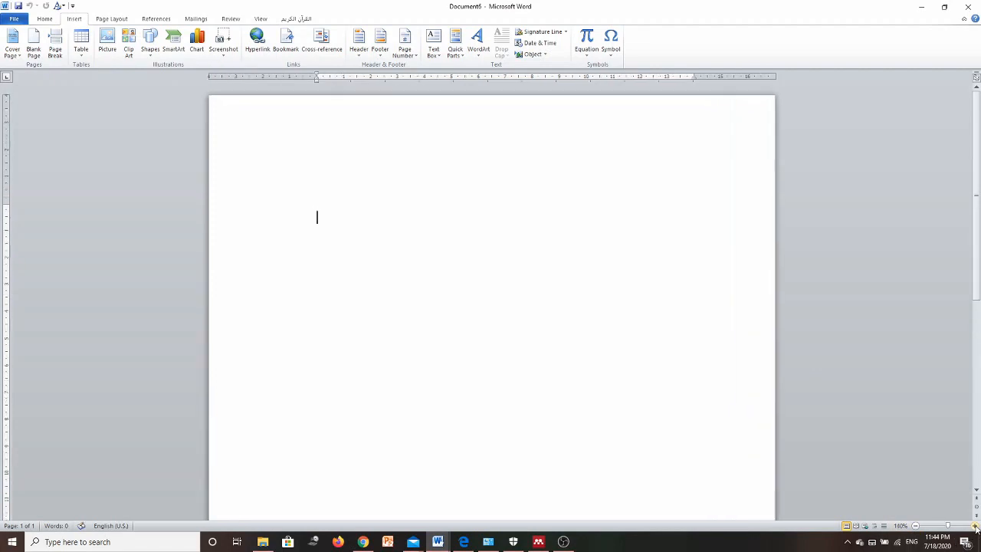
click(976, 526)
click(975, 526)
click(975, 526)
click(975, 526)
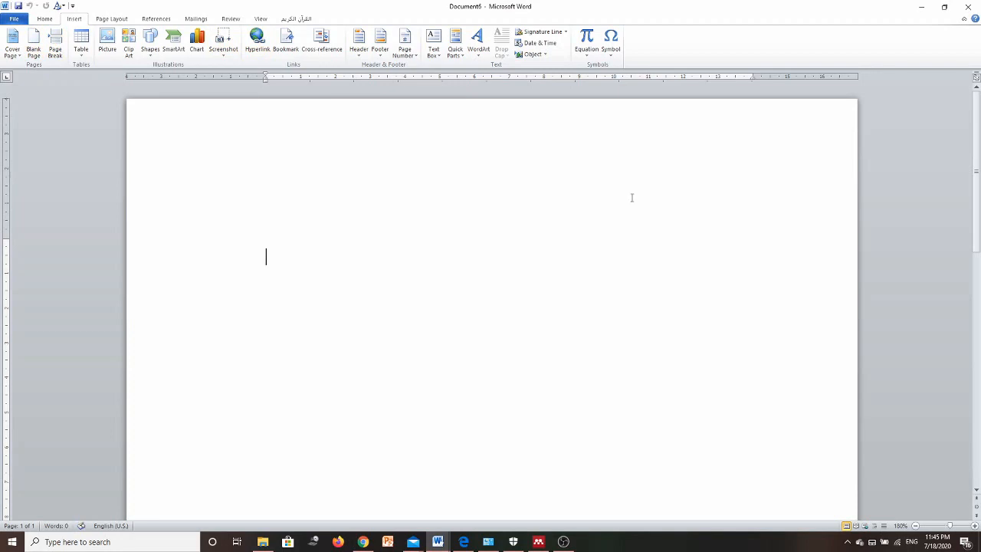
- Bring up the full Symbol dialog for the blank page and set its font to (normal text)
click(610, 51)
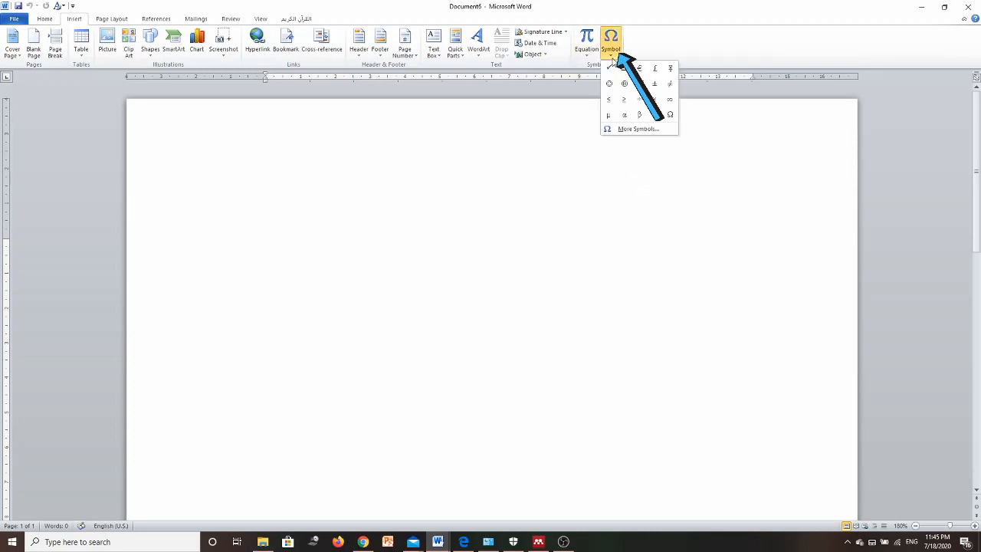
click(654, 132)
drag(423, 90, 540, 201)
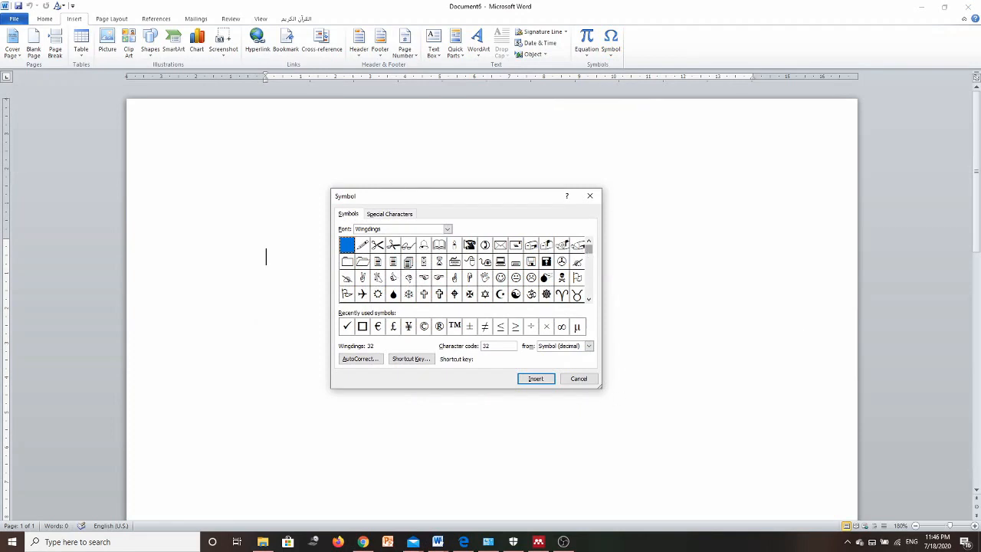
click(448, 229)
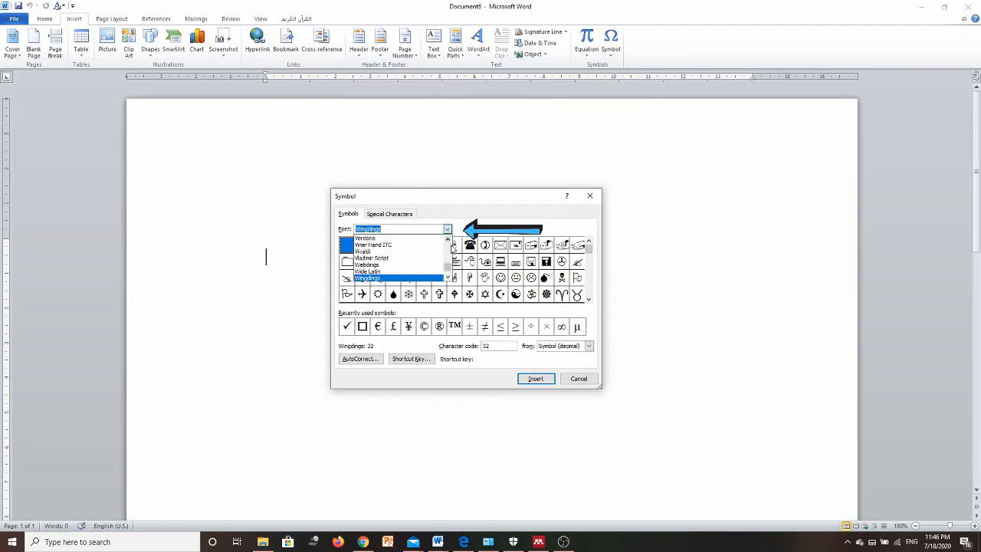
drag(449, 272, 449, 249)
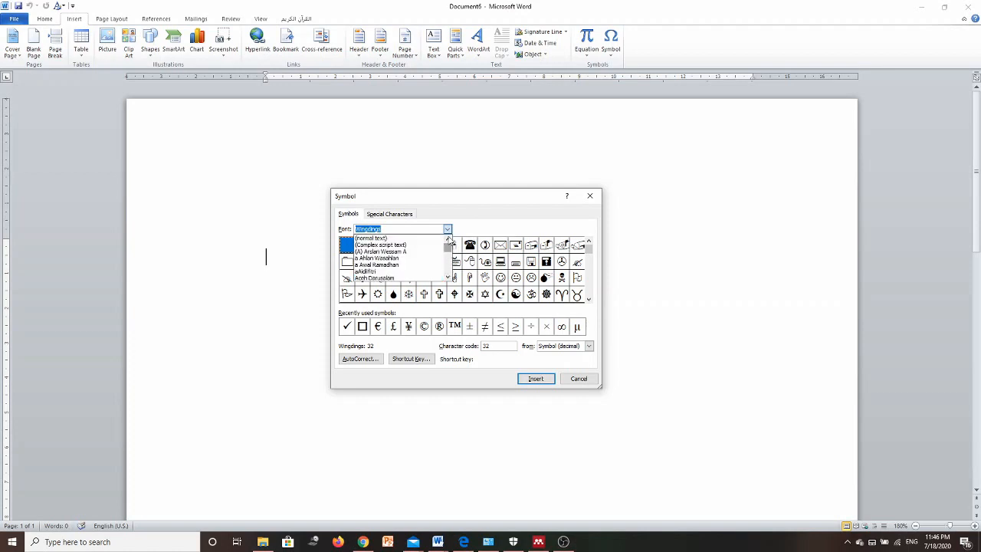
click(411, 239)
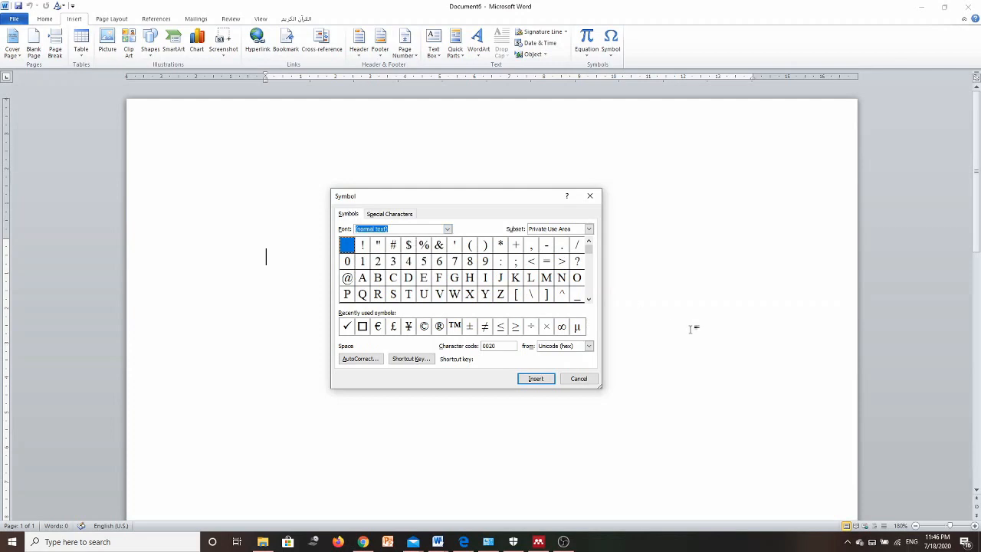
- Find and select the Latin Capital Letter A With Macron (Ā) in the symbol grid
click(589, 299)
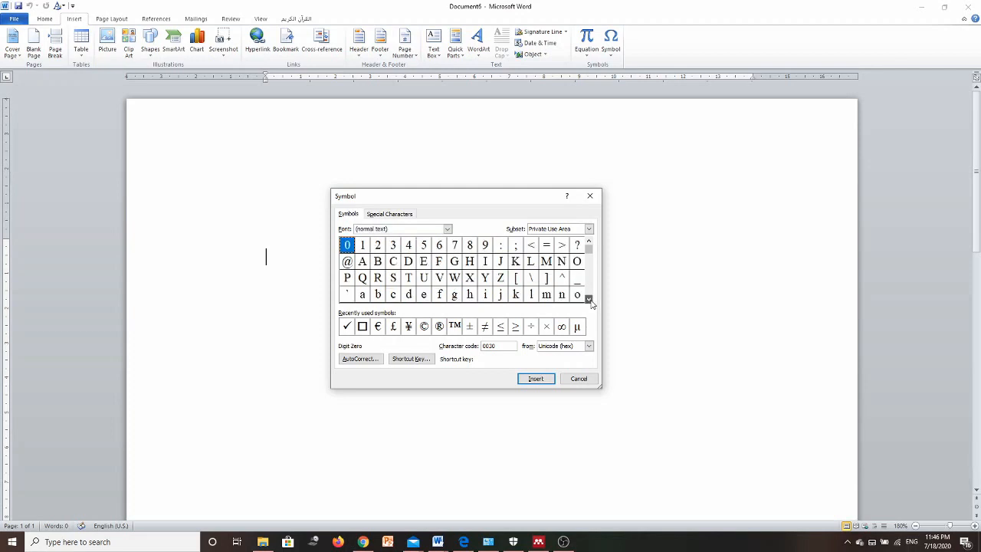
click(589, 299)
click(590, 300)
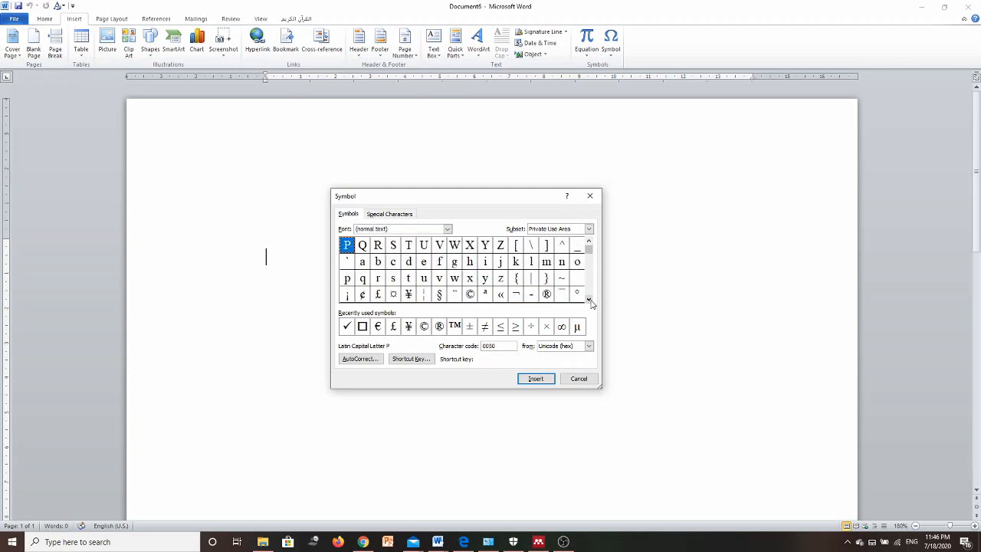
click(590, 300)
click(590, 300)
click(590, 300)
click(590, 299)
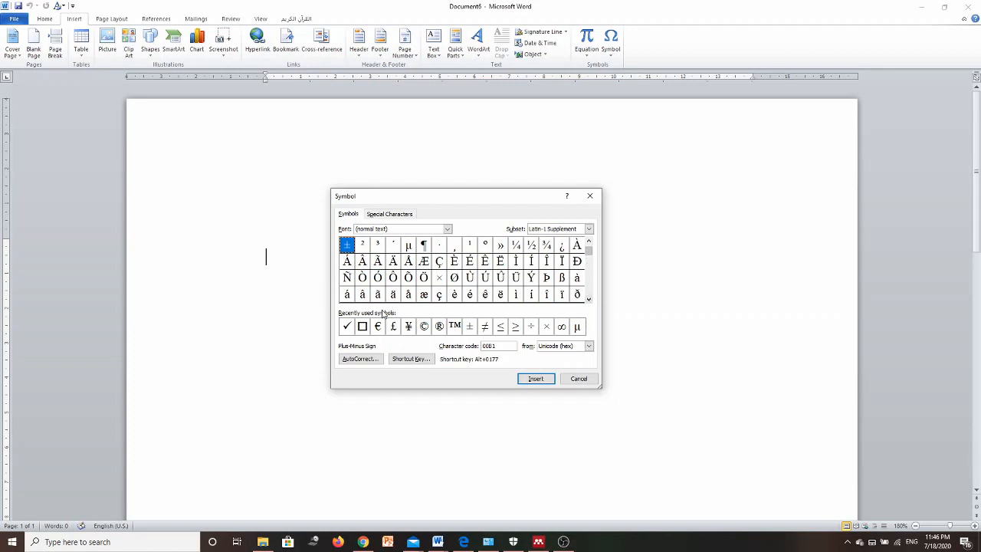
click(588, 244)
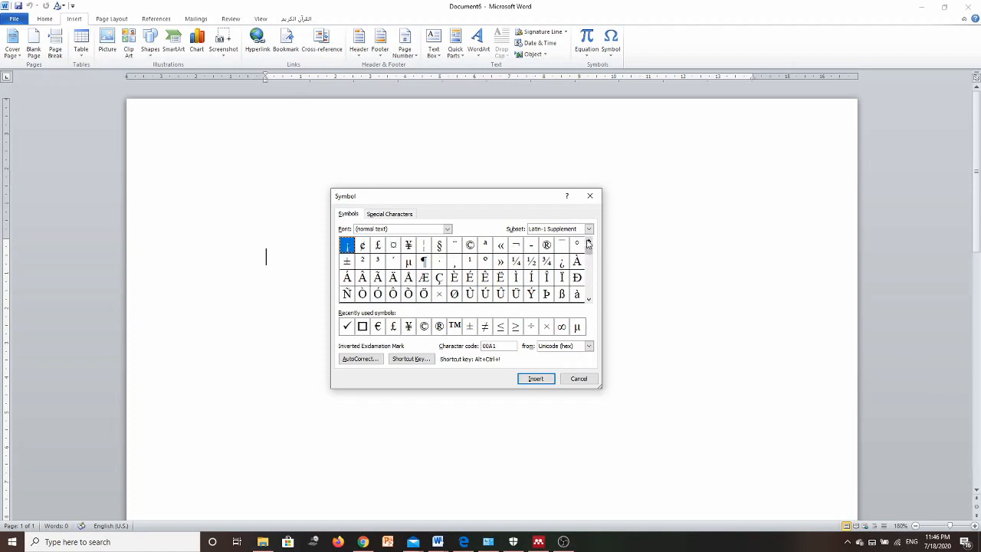
click(588, 299)
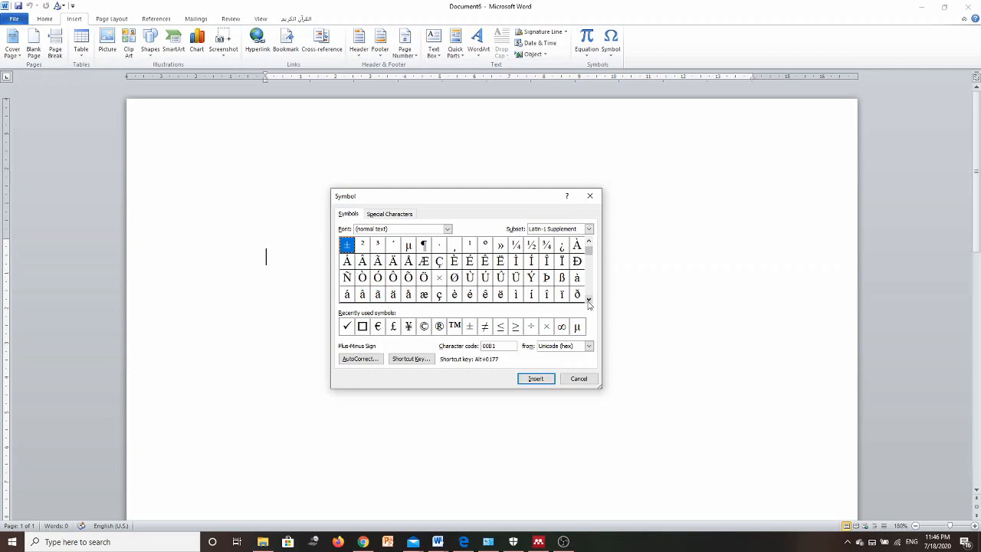
click(588, 301)
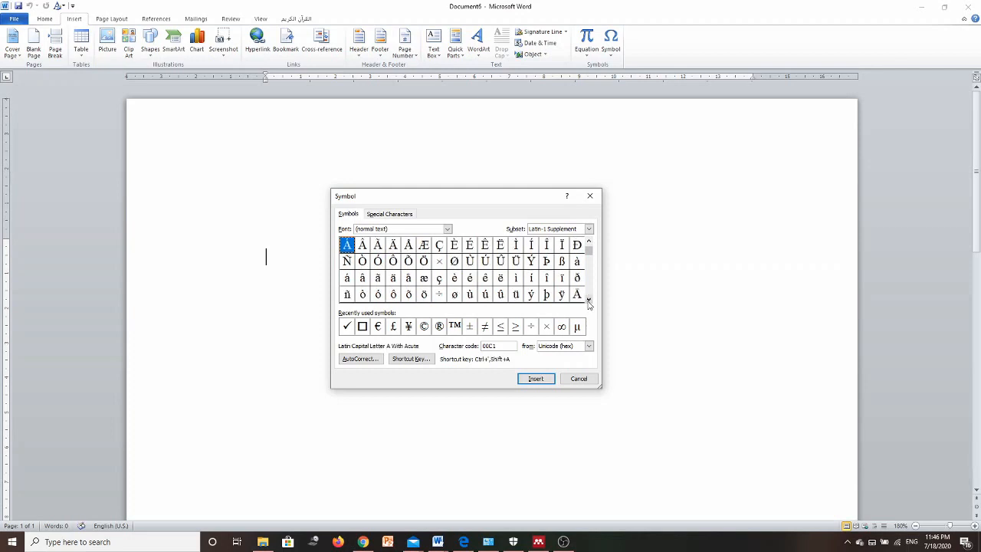
click(588, 301)
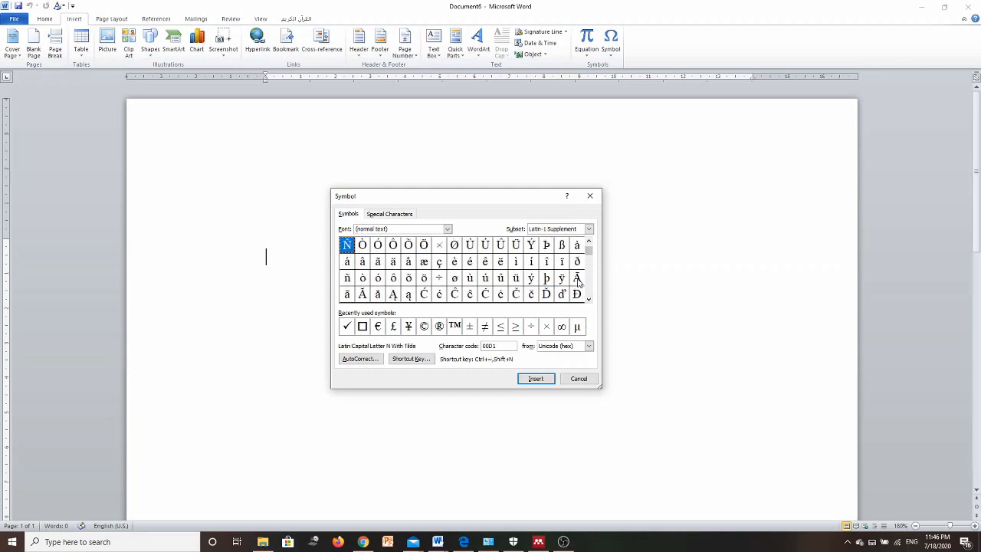
click(577, 279)
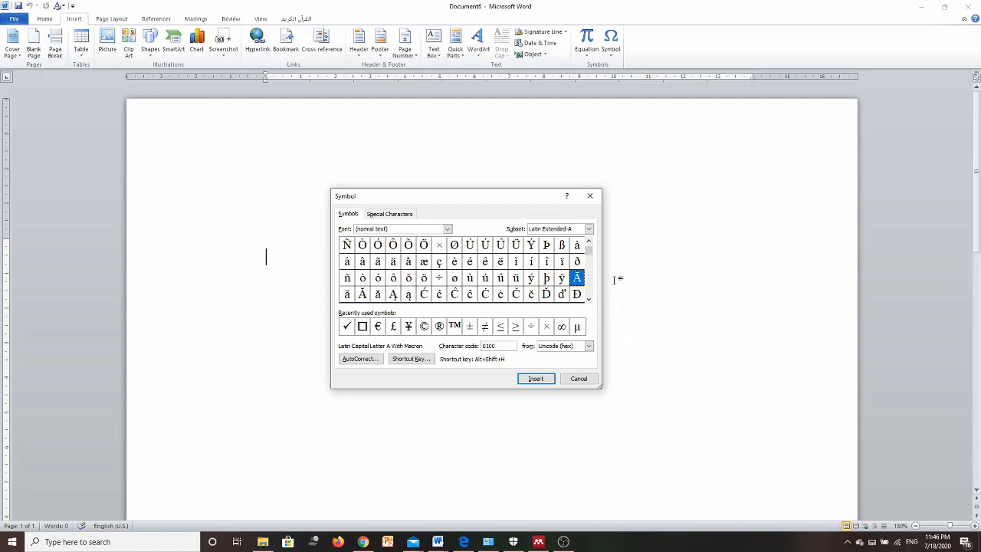
- Open the shortcut key settings for Ā, select its current key combination, and move both dialogs clear of the page's insertion point
drag(534, 204, 694, 189)
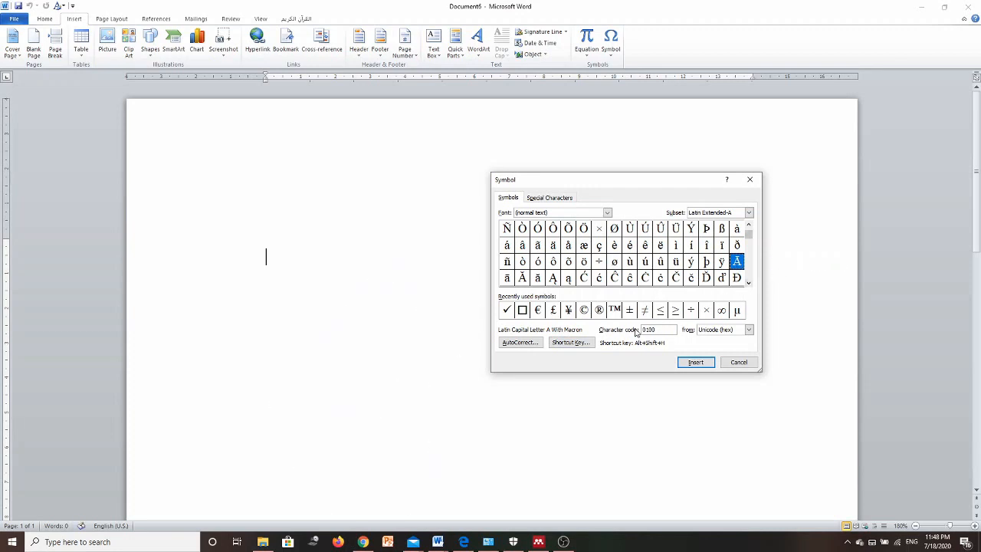
click(571, 343)
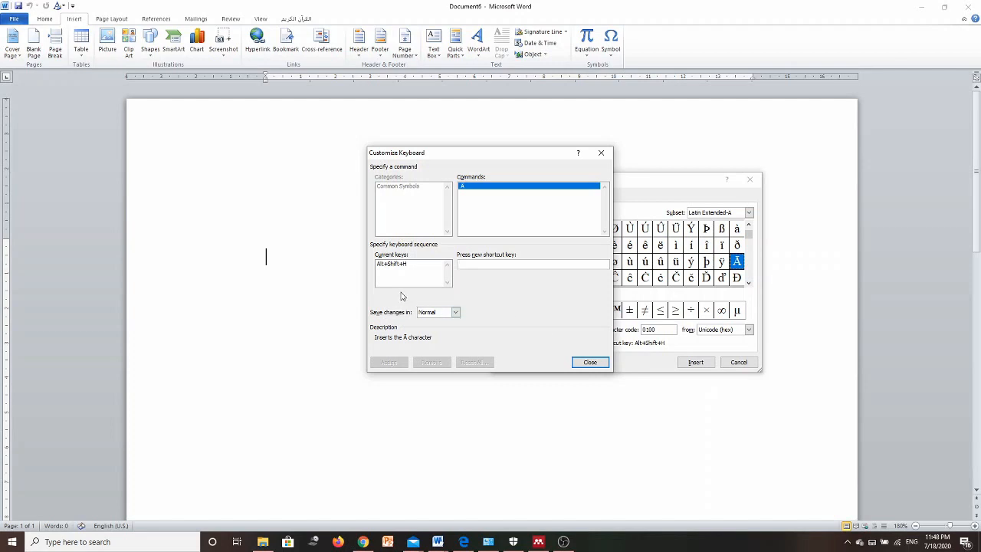
click(411, 264)
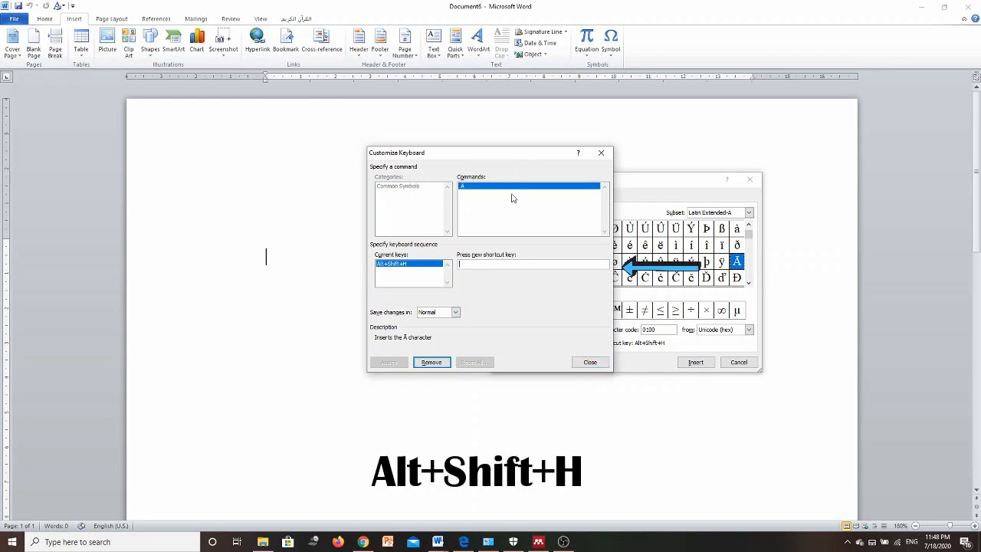
mouse_move(543, 155)
mouse_down()
mouse_move(299, 141)
mouse_move(718, 86)
mouse_move(193, 91)
mouse_move(213, 138)
mouse_move(232, 284)
mouse_move(192, 312)
mouse_move(184, 289)
mouse_move(194, 292)
mouse_up()
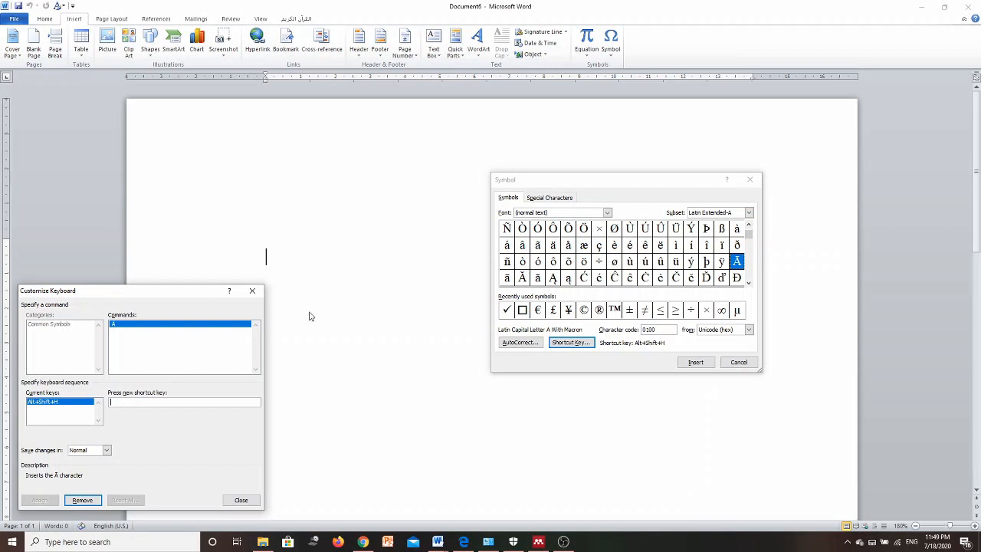
drag(175, 296, 169, 13)
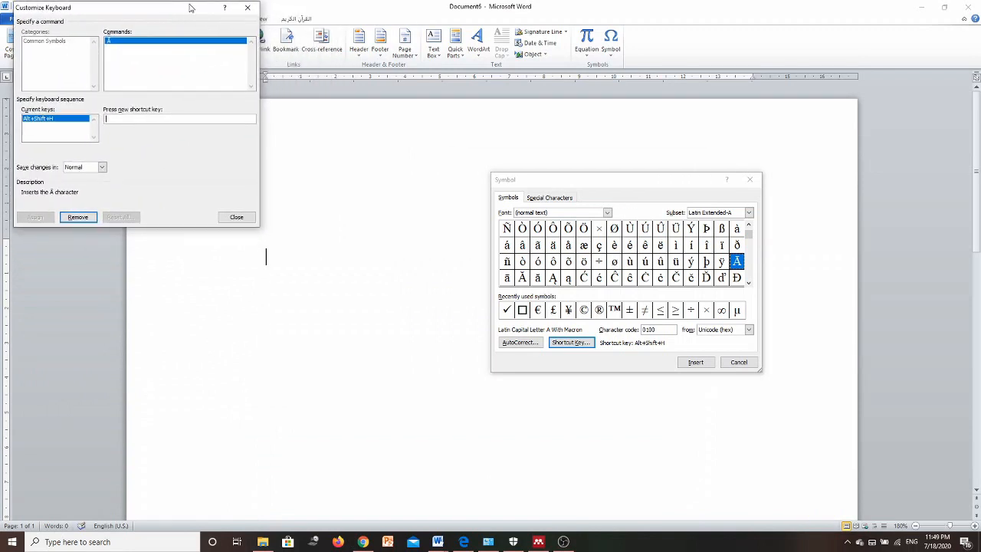
drag(190, 8, 195, 11)
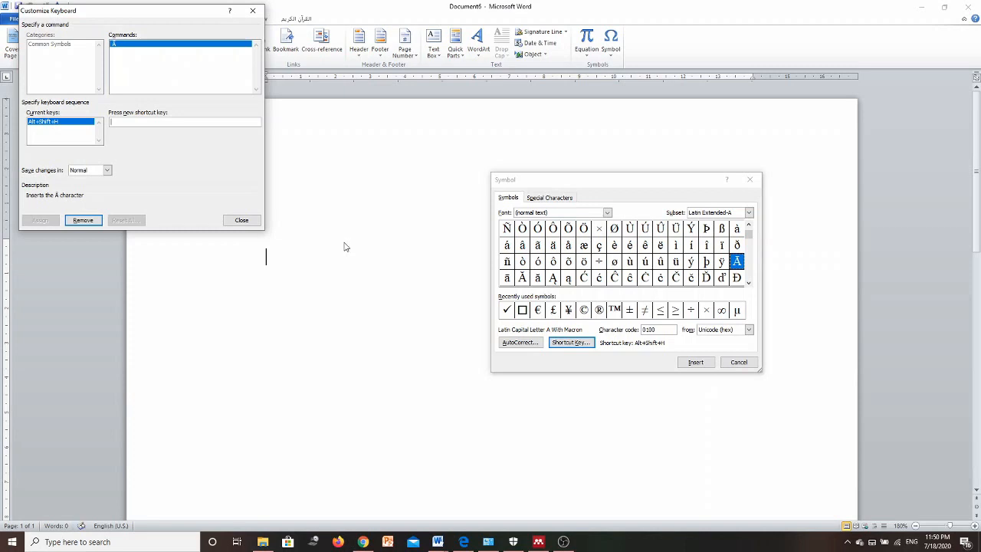
- Assign the shortcut Alt+Shift+H to Ā, close the shortcut settings, and insert Ā on the page with that shortcut
key(alt+shift+h)
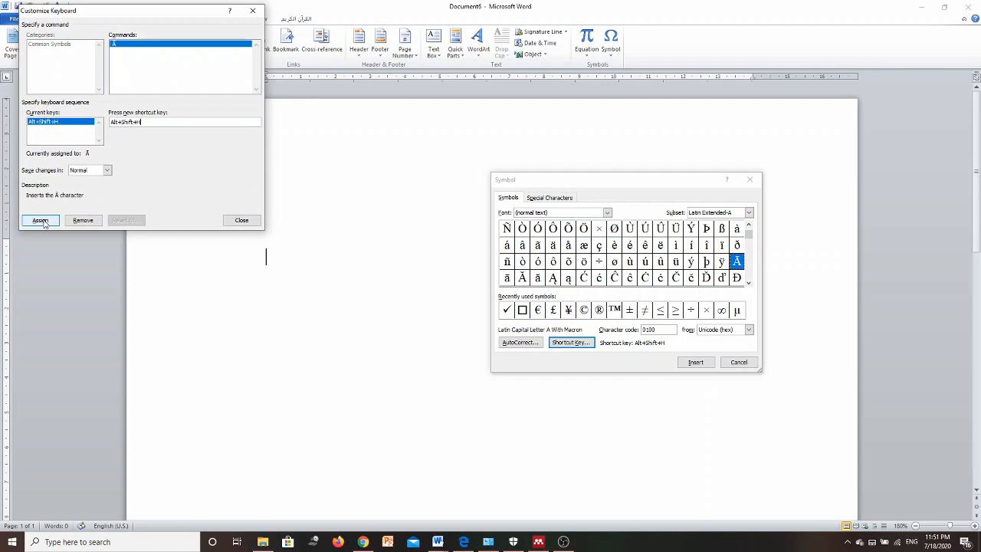
click(42, 220)
click(230, 221)
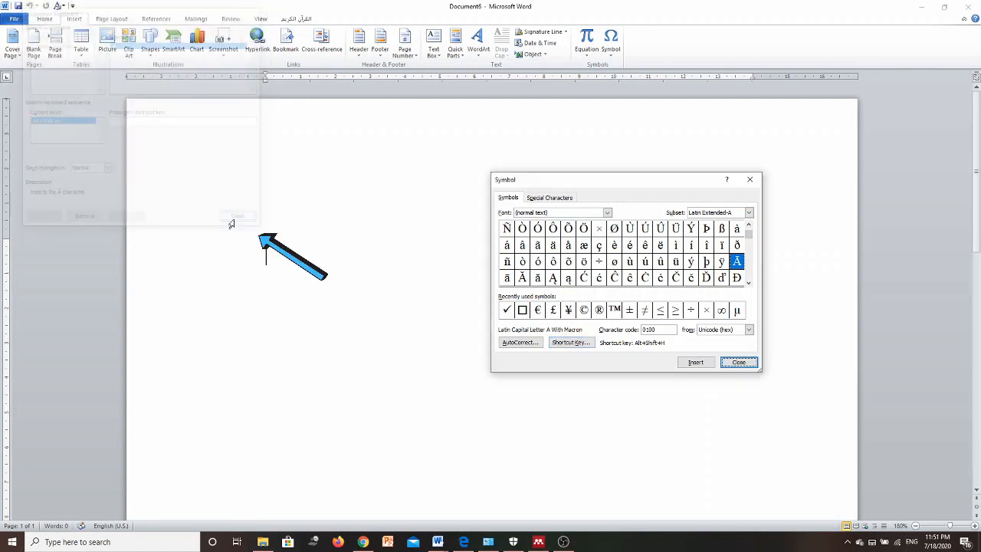
click(278, 261)
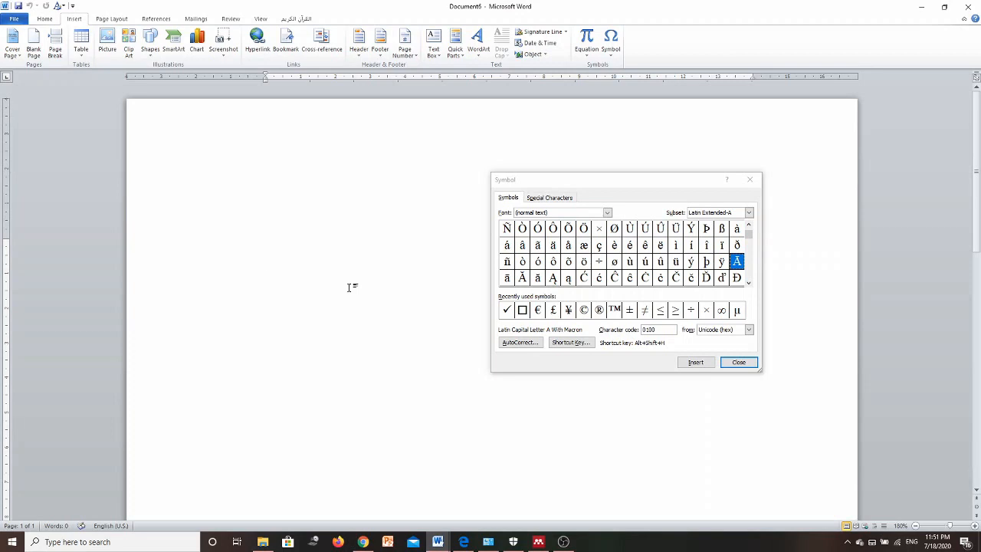
key(alt+shift+h)
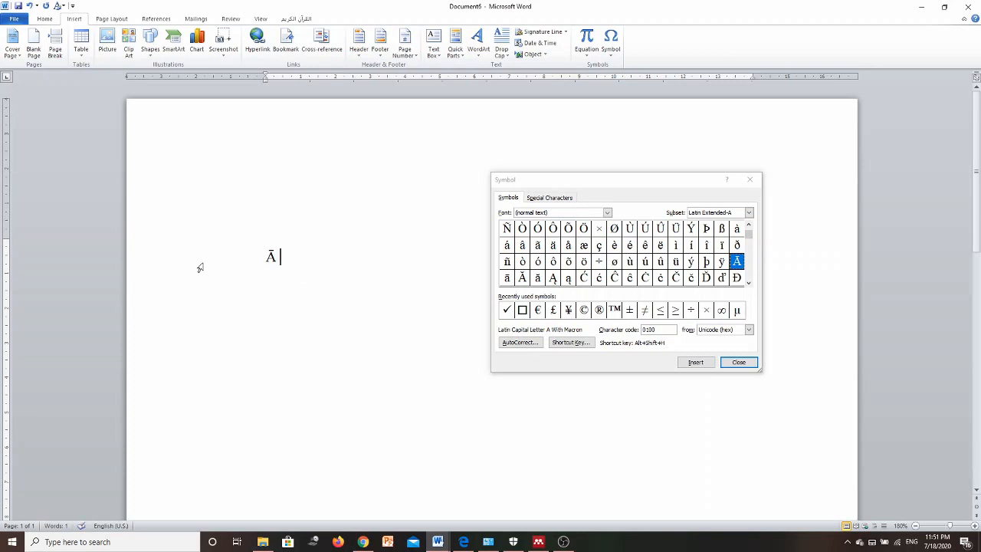
- Assign the shortcut Alt+H to the Latin Small Letter A With Macron (ā) and use it to insert ā after Ā on the page
click(506, 282)
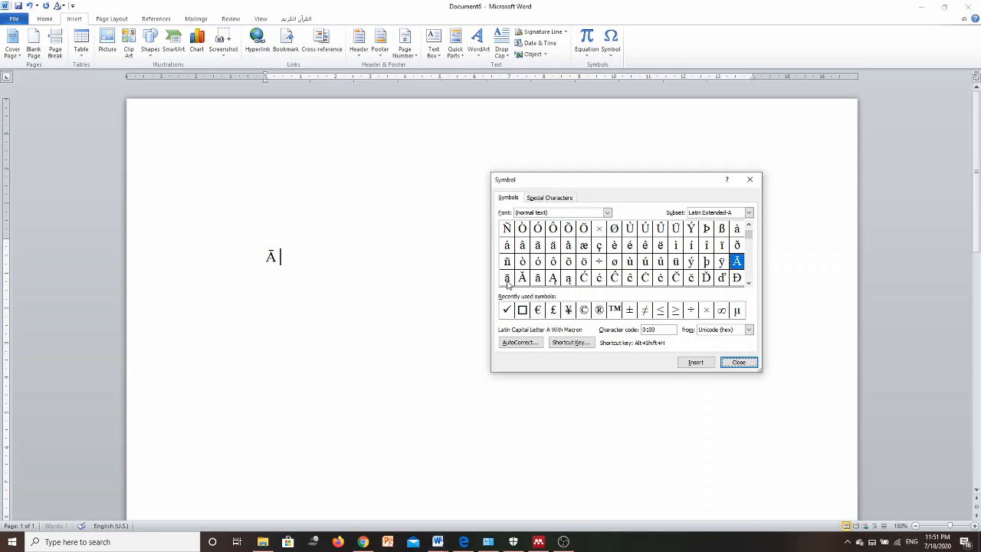
click(507, 280)
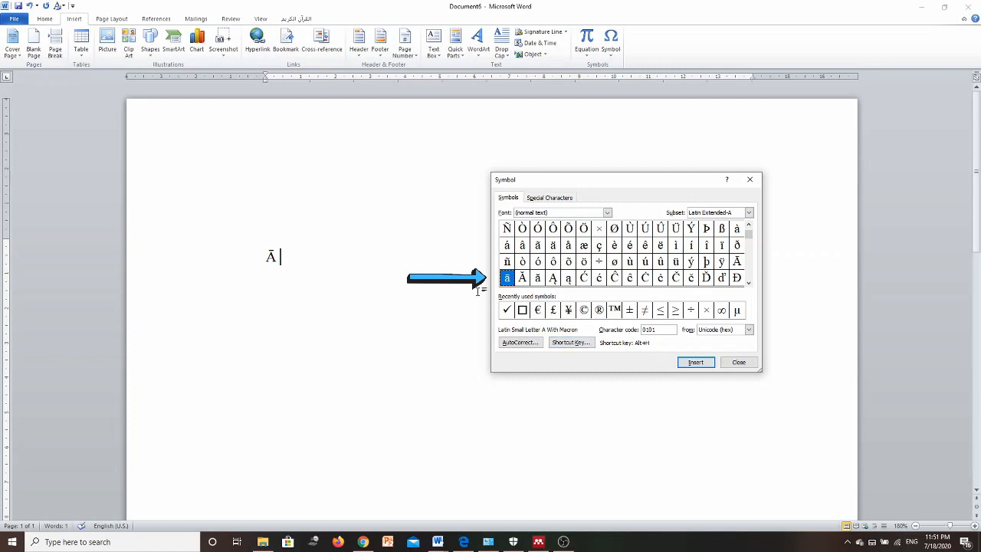
click(574, 345)
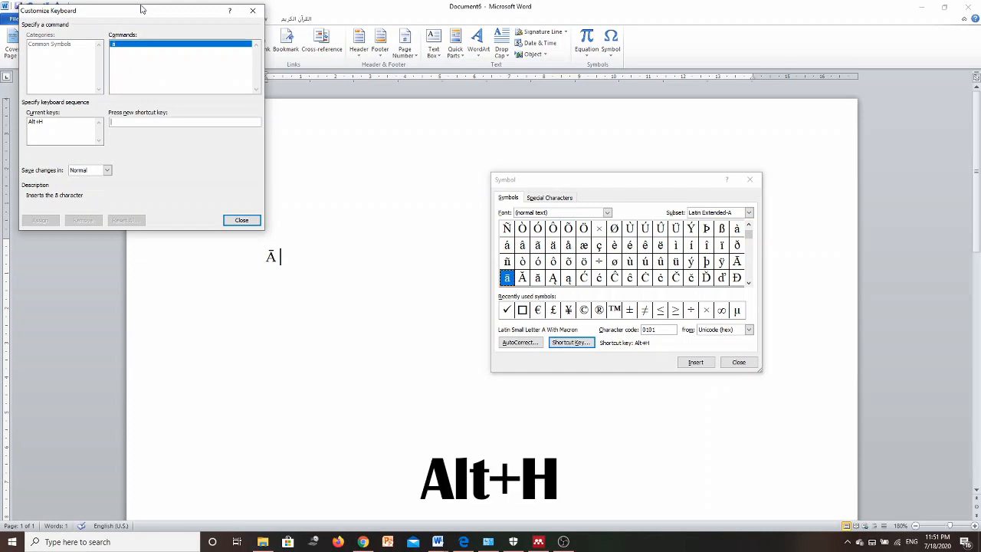
key(alt+h)
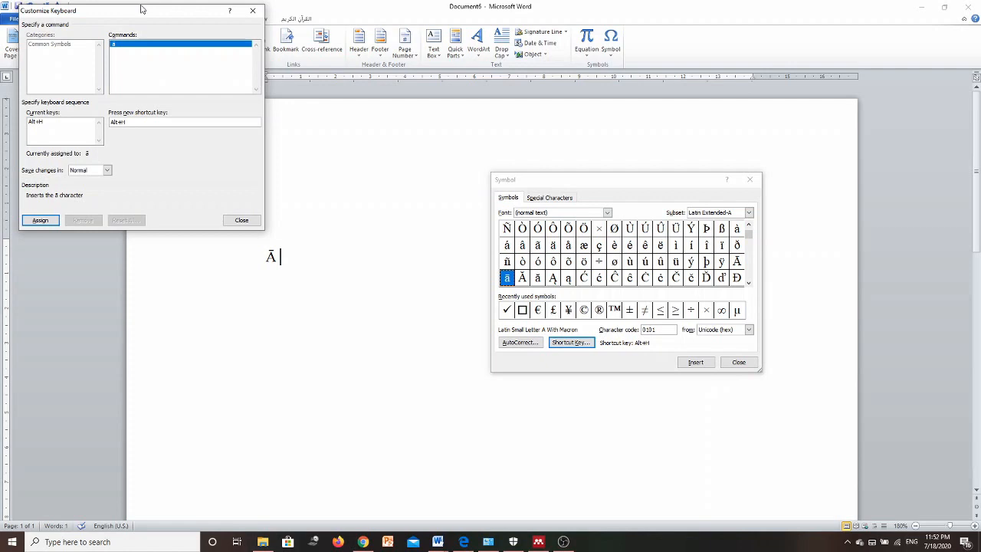
click(42, 221)
click(250, 220)
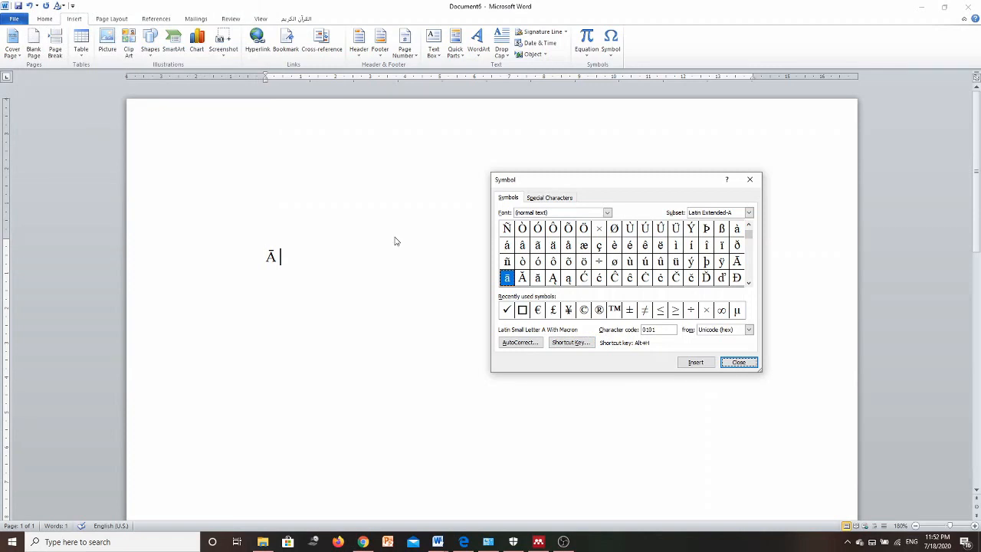
click(299, 250)
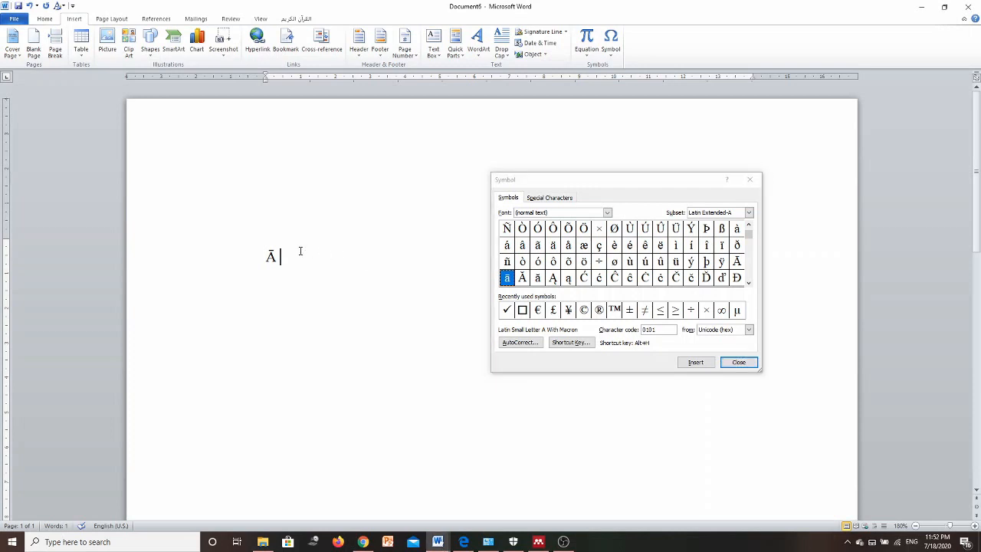
text(ā)
- Find the Latin Capital Letter I With Macron (Ī) in the symbol grid and assign it the shortcut Alt+Shift+D
click(749, 283)
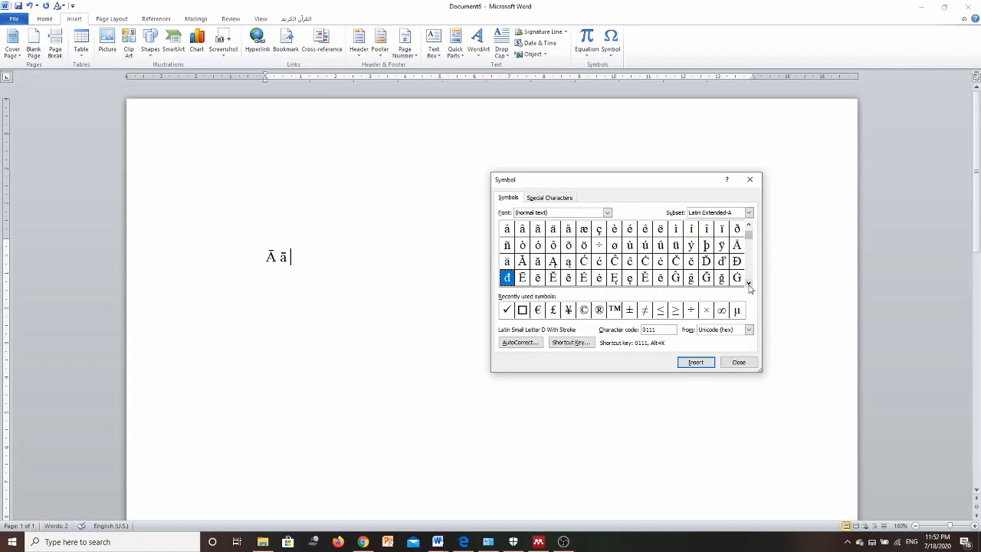
click(749, 284)
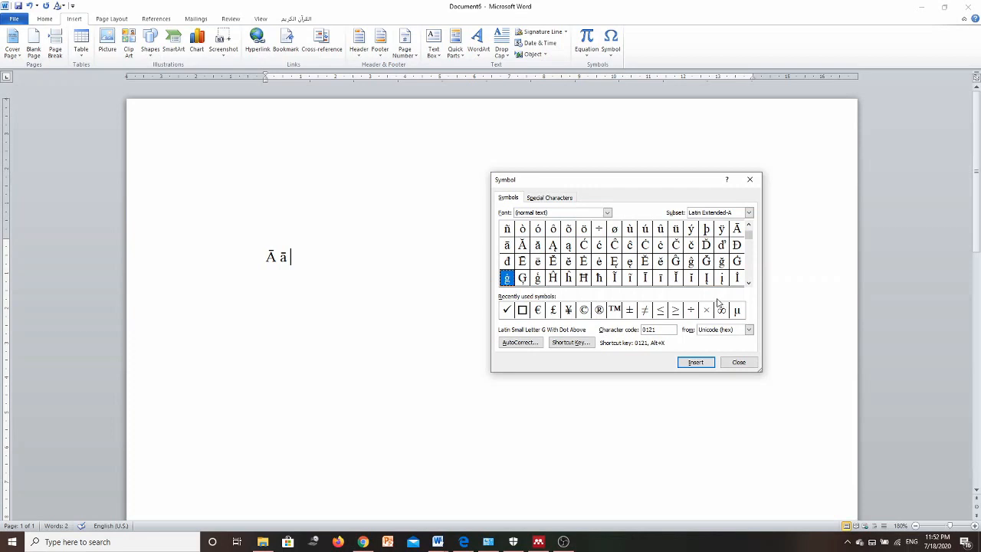
click(660, 279)
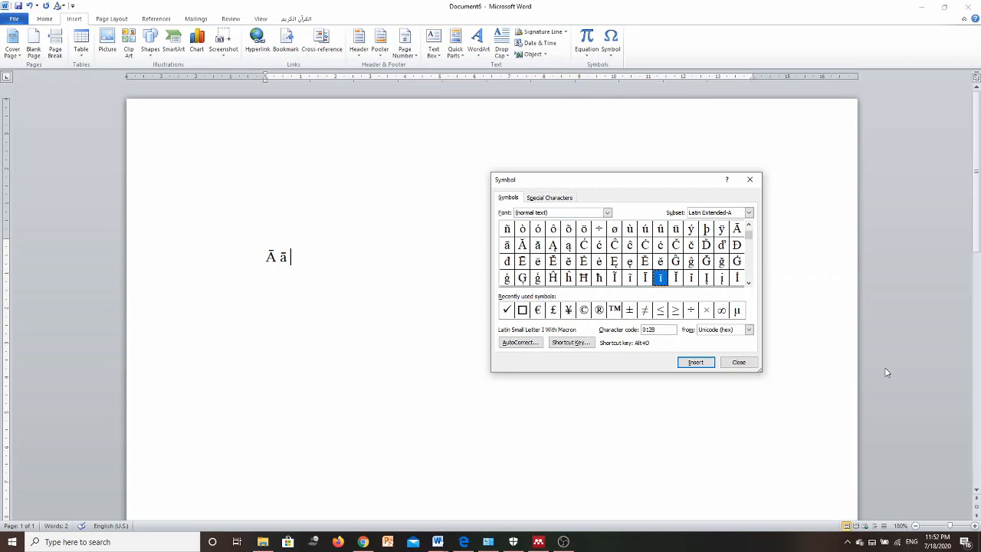
click(646, 280)
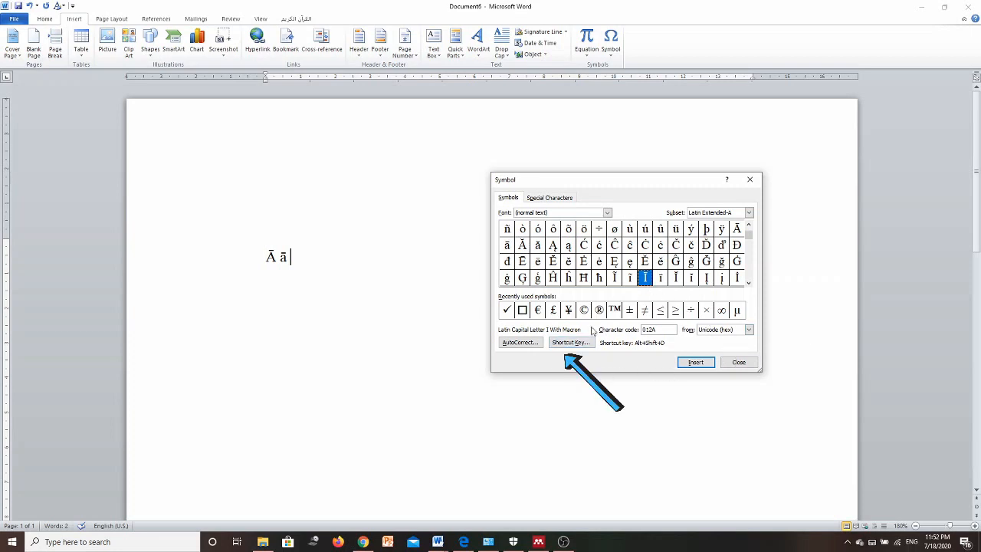
click(570, 344)
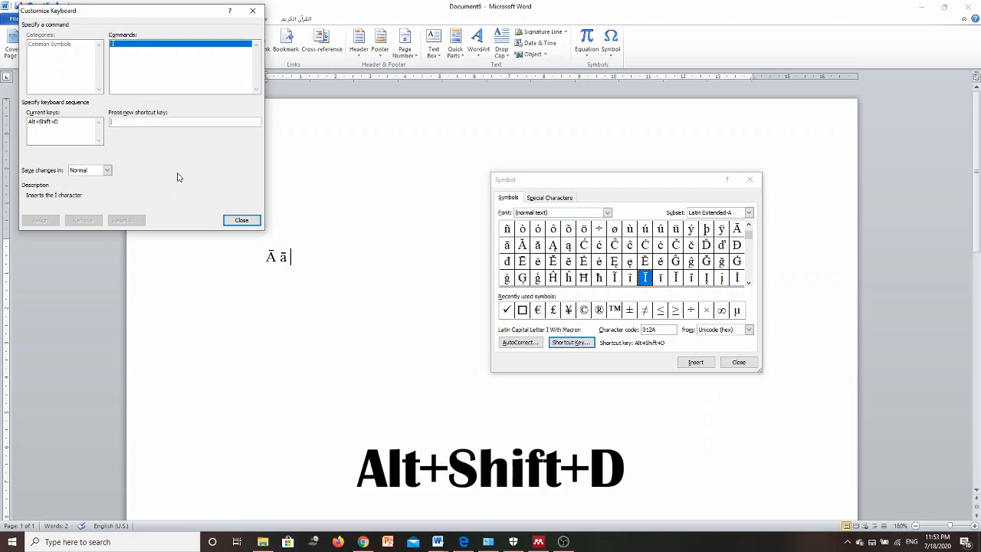
key(alt+shift+d)
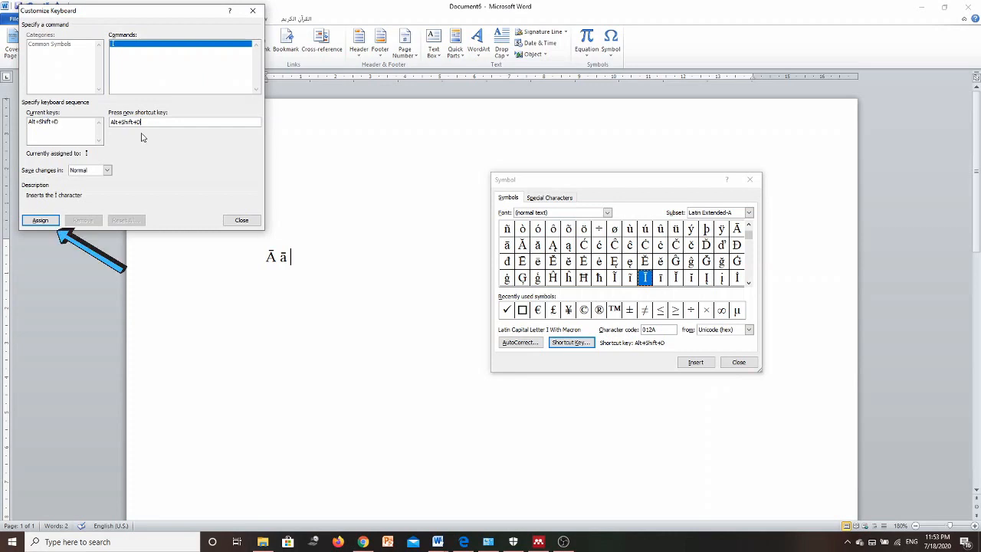
click(34, 221)
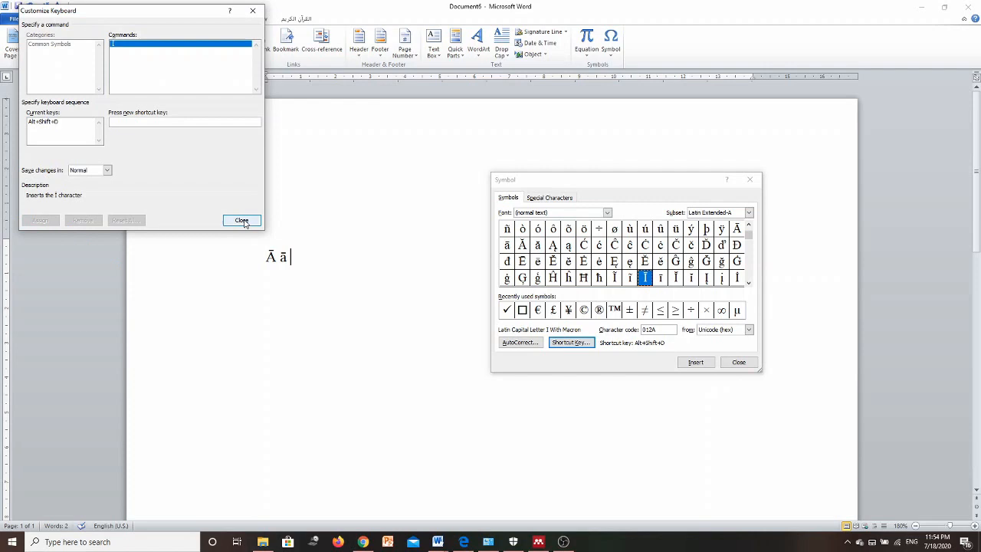
click(242, 220)
click(309, 256)
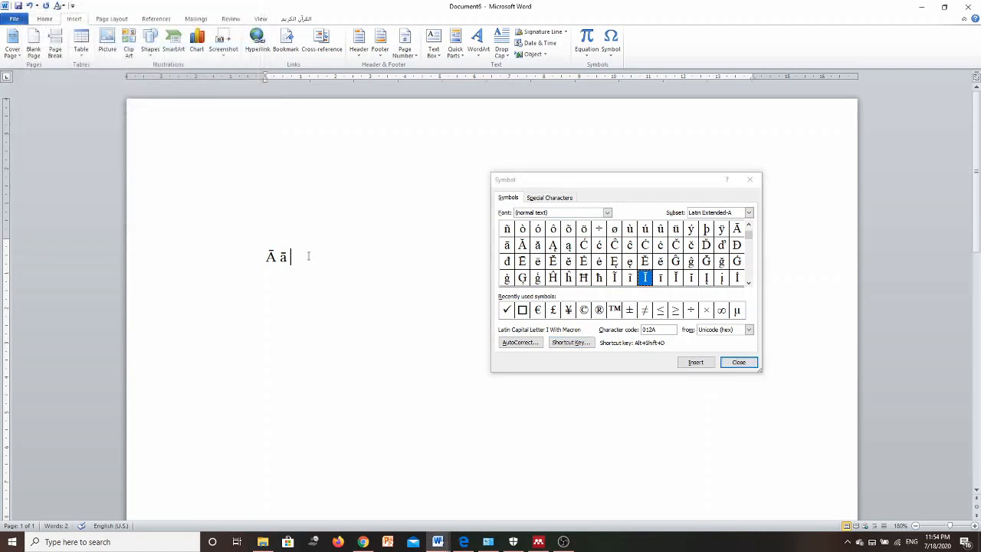
- Assign the shortcut Alt+D to the Latin Small Letter I With Macron (ī), and insert Ī and ī after ā on the page
click(664, 282)
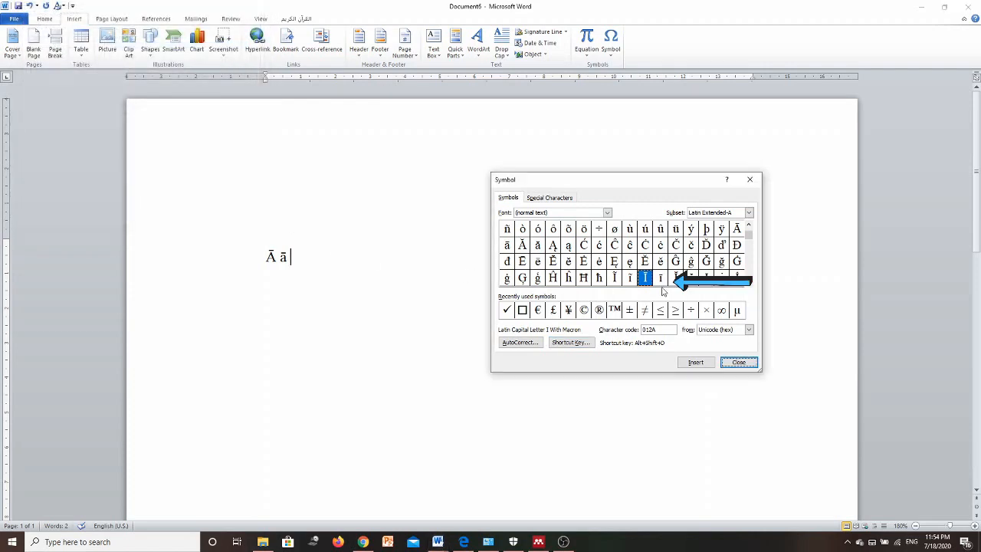
click(660, 279)
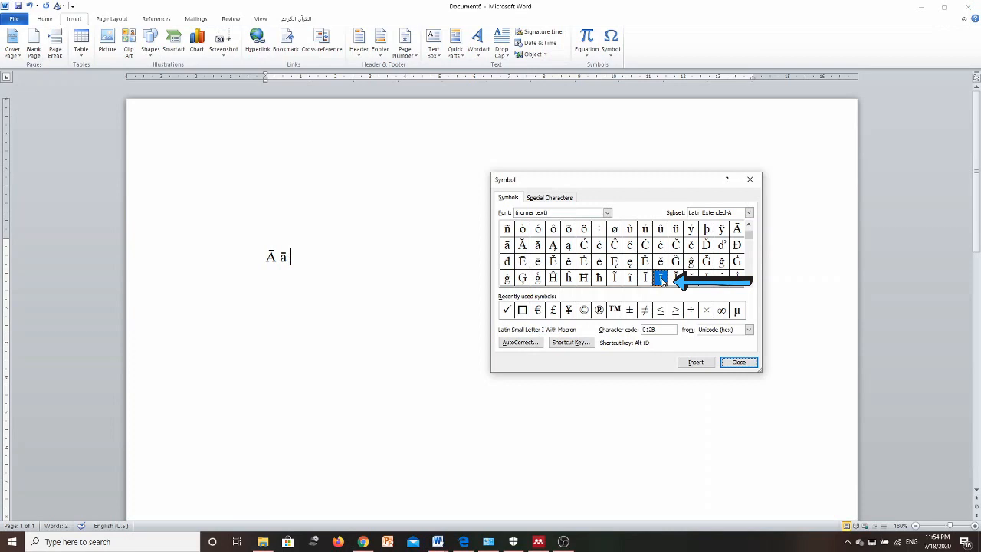
click(579, 344)
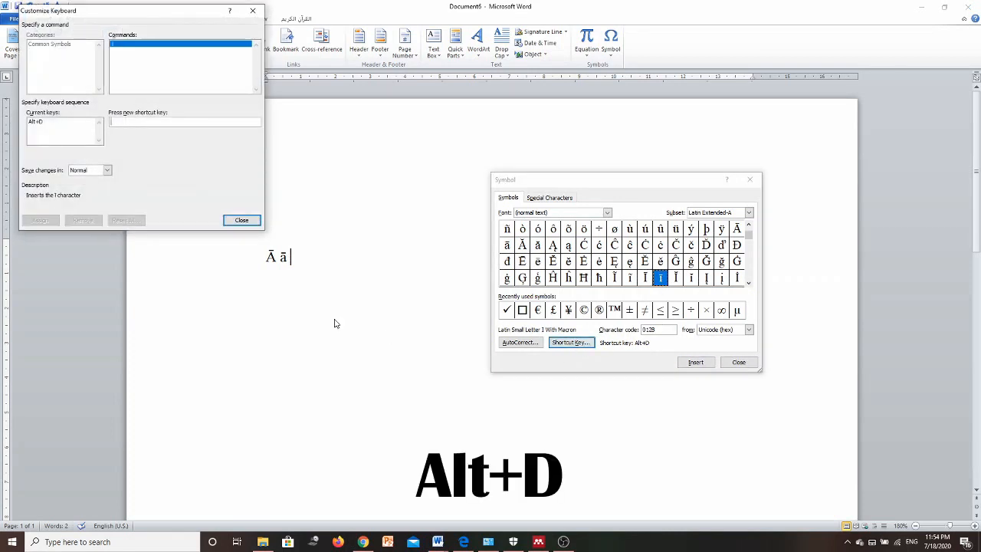
key(alt+d)
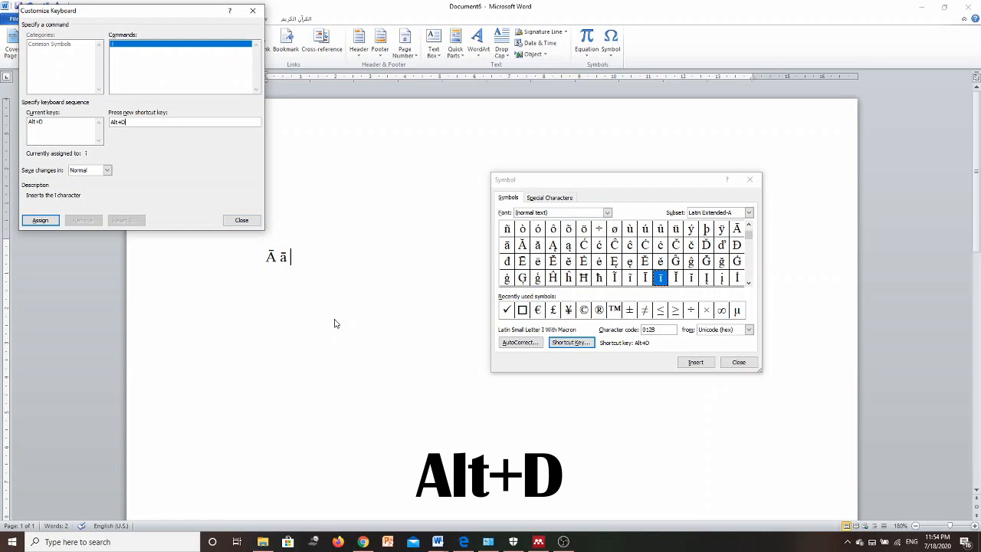
click(40, 222)
click(239, 220)
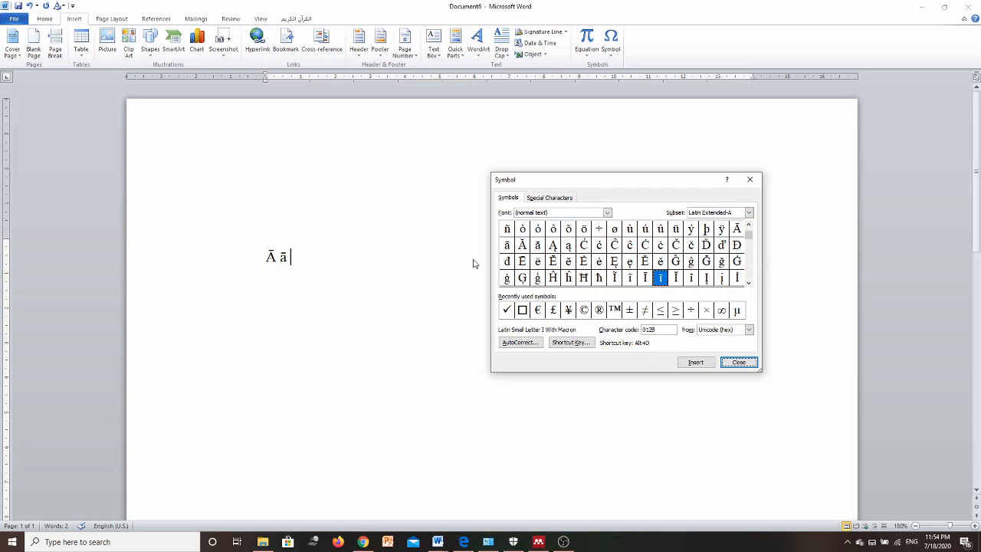
click(317, 261)
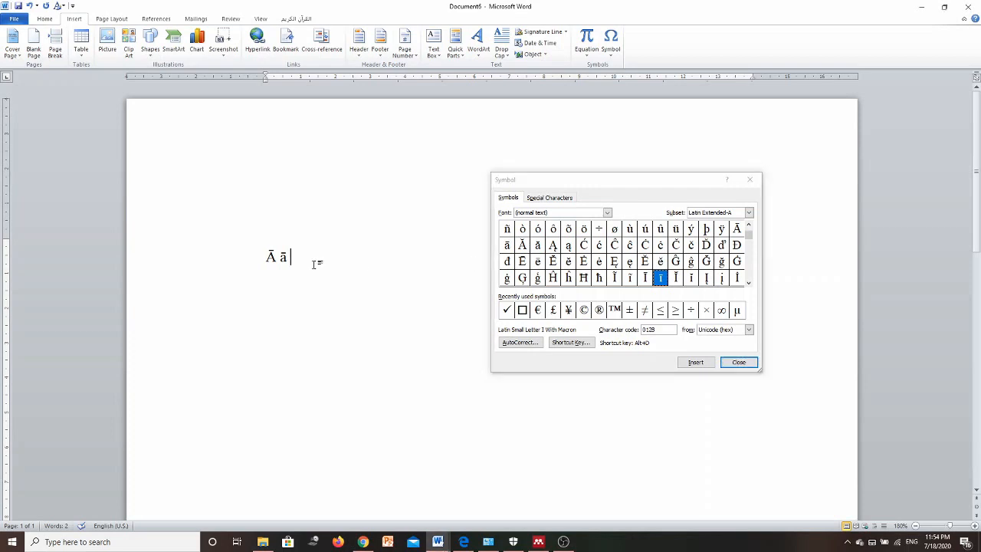
text(Ī ī)
- Find the Latin Capital Letter U With Macron (Ū) in the symbol grid and assign it the shortcut Alt+<
click(748, 286)
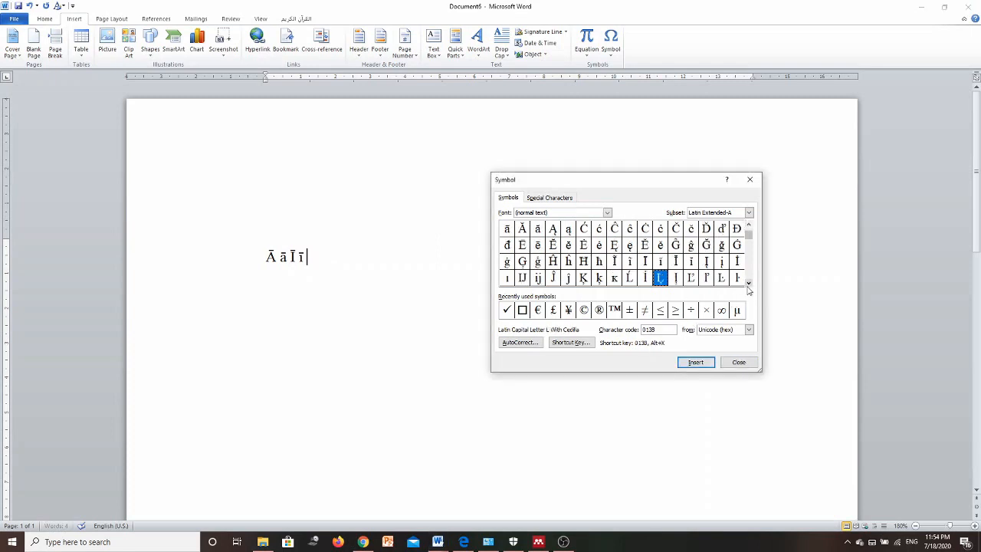
click(748, 286)
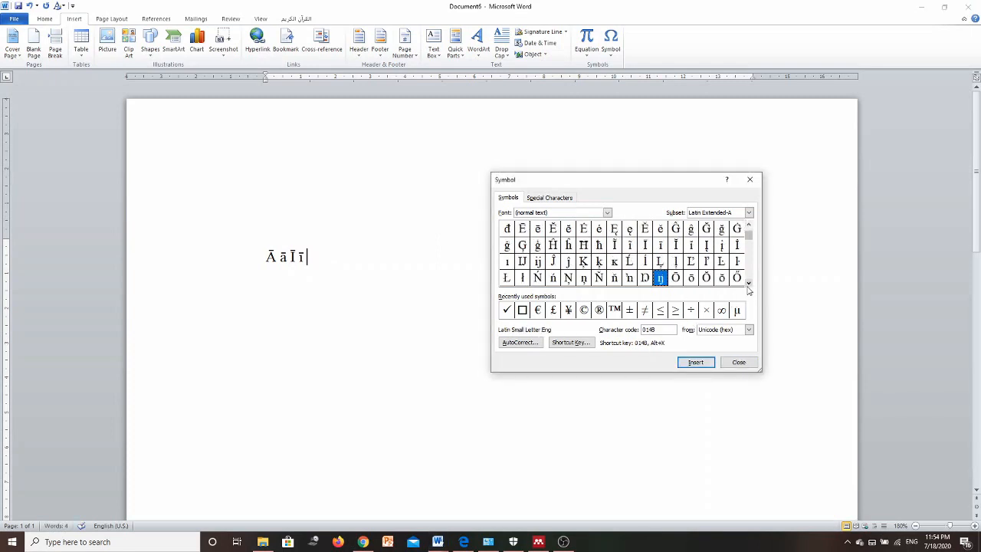
click(747, 286)
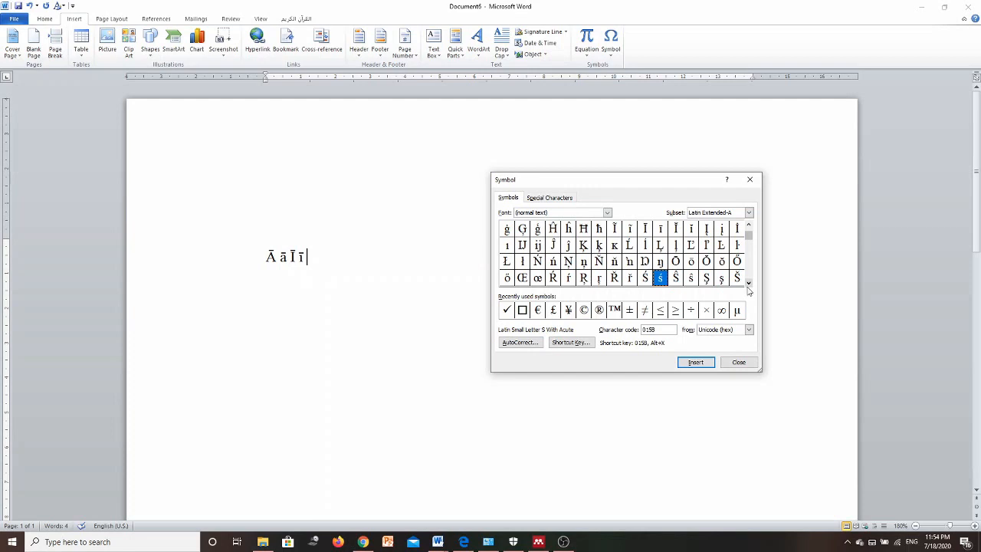
click(748, 286)
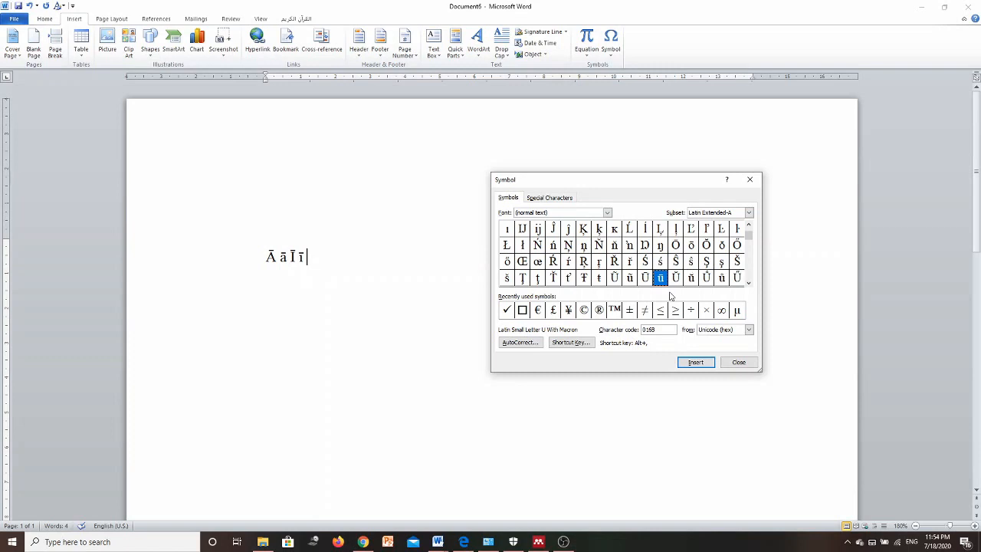
click(645, 279)
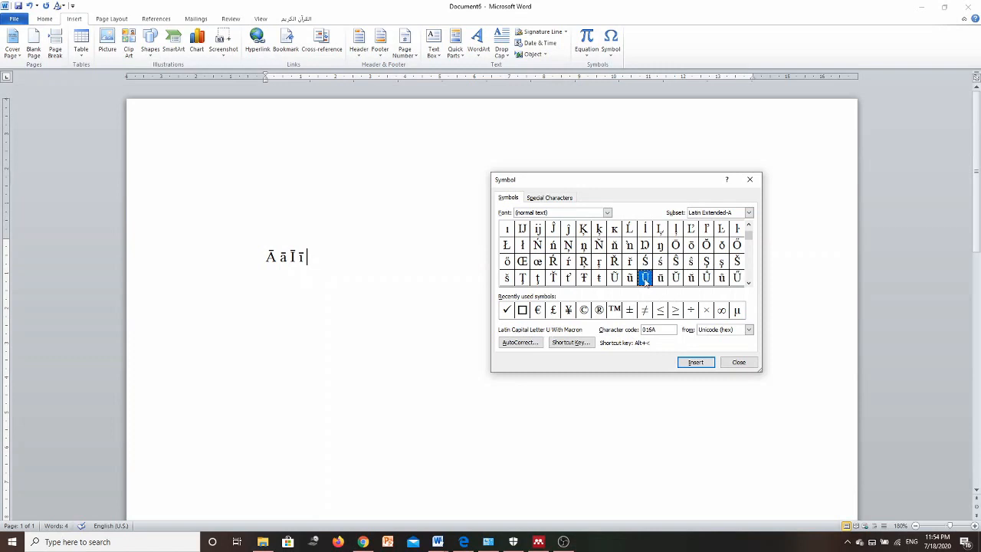
click(582, 347)
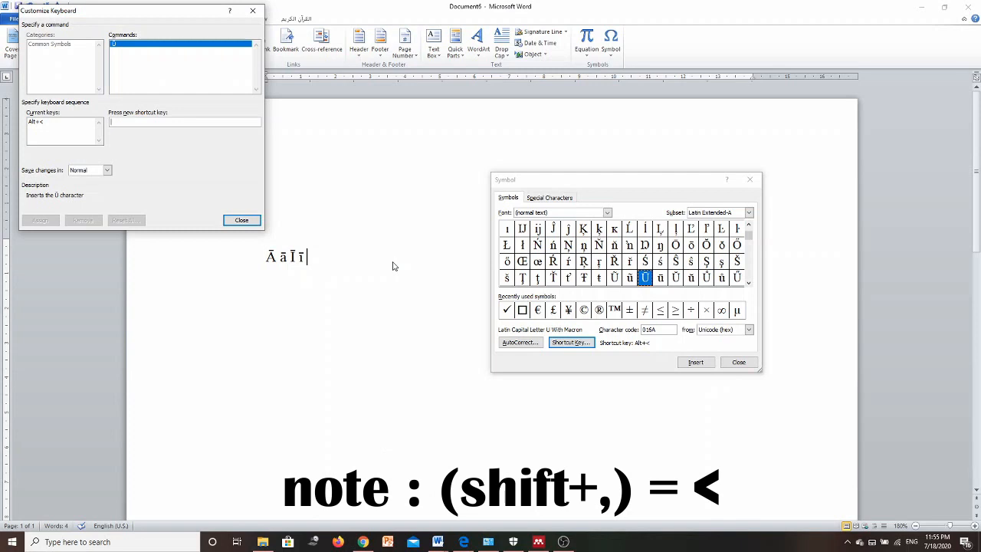
key(alt+shift+comma)
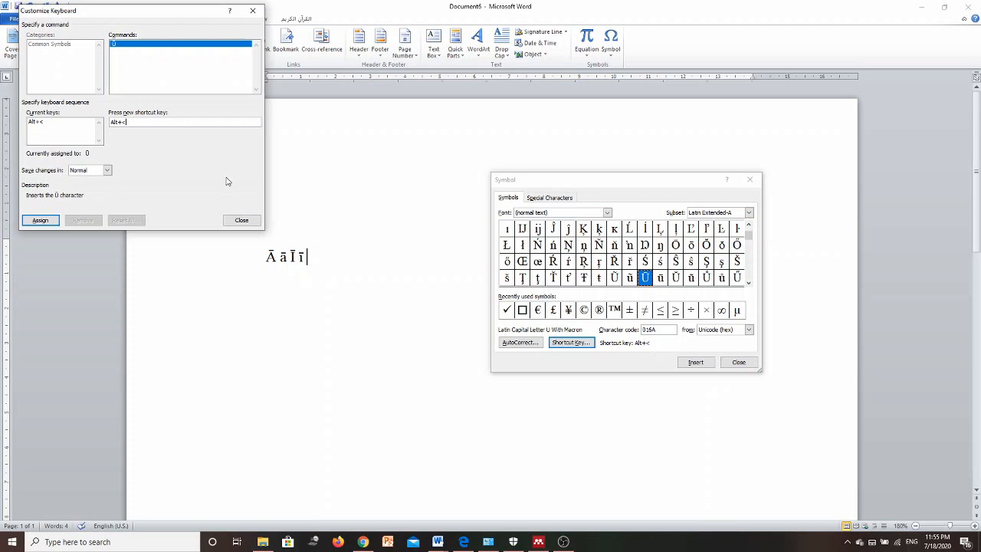
click(40, 220)
click(242, 220)
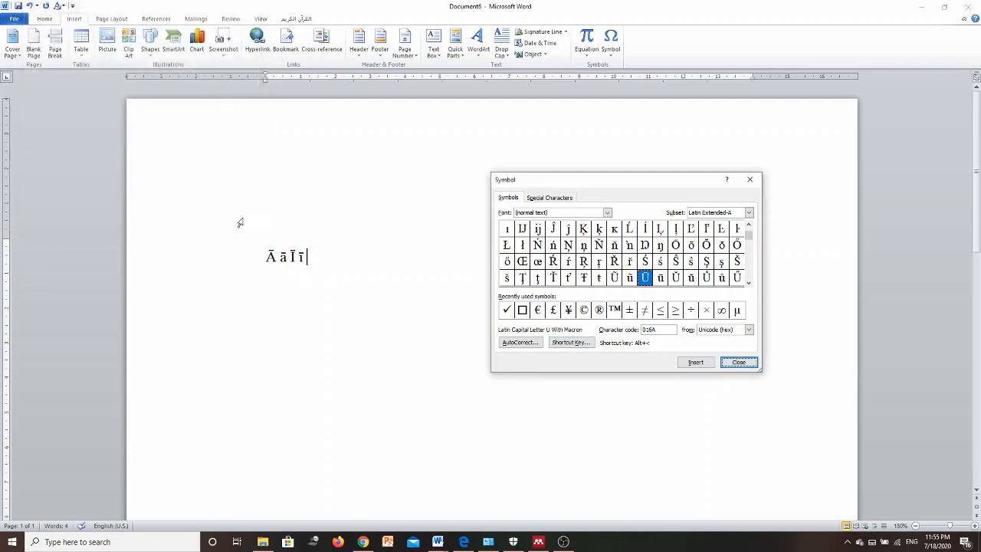
- Assign the shortcut Alt+, to the Latin Small Letter U With Macron (ū), and insert Ū and ū after ī on the page
click(662, 280)
click(571, 342)
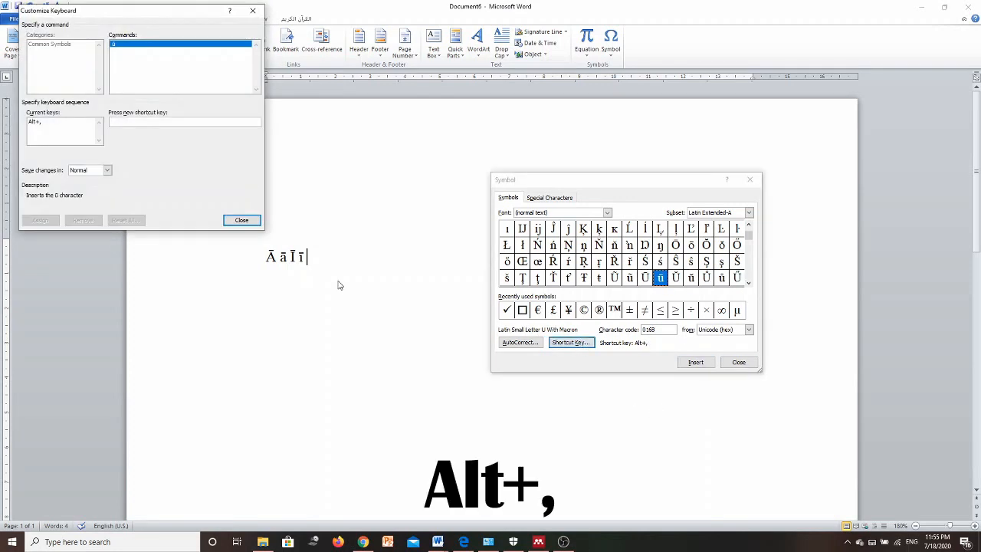
key(alt+comma)
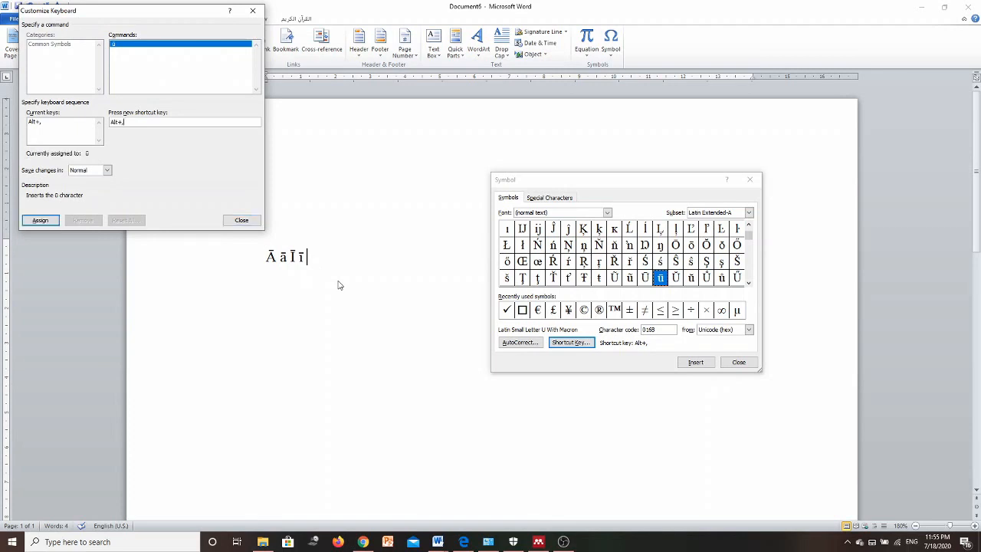
click(41, 221)
click(227, 222)
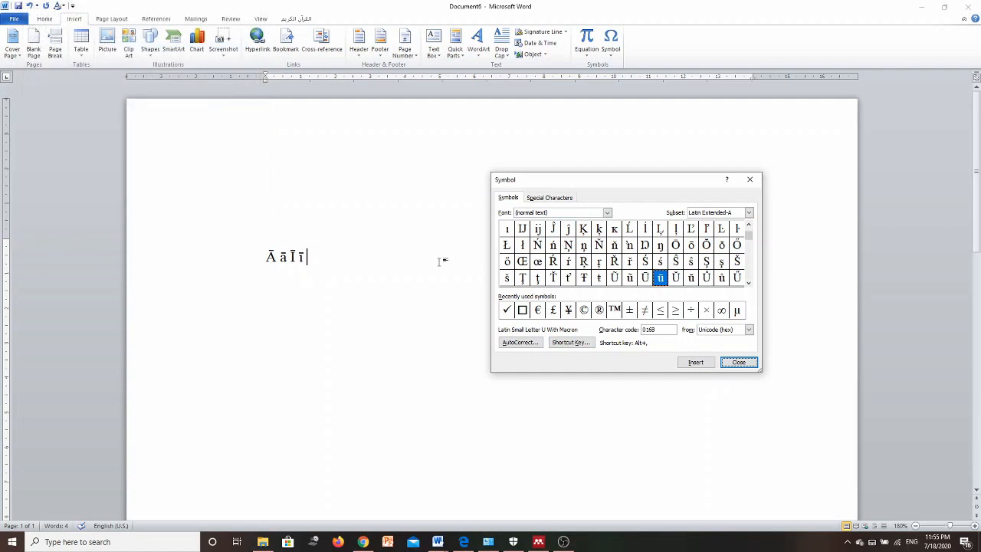
click(328, 259)
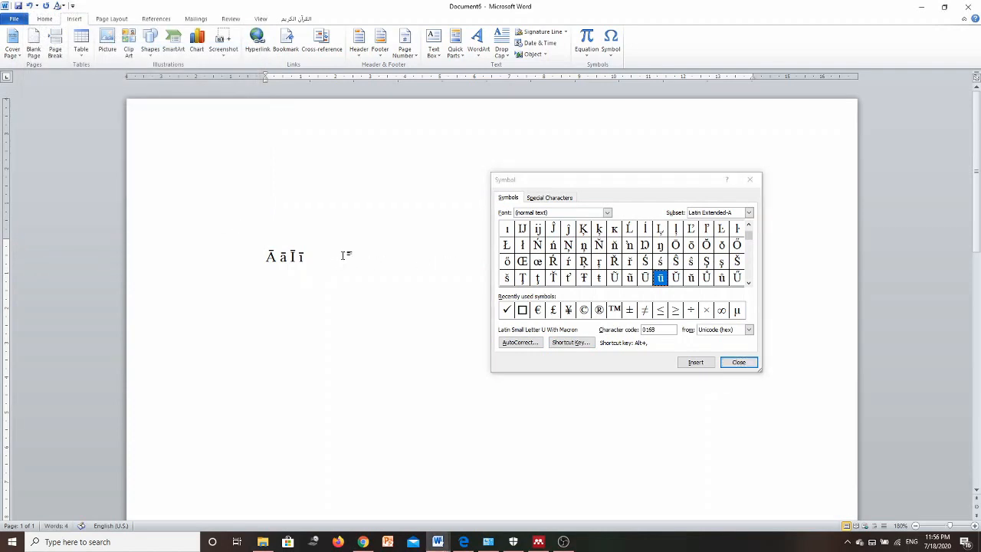
text(Ū ū)
- Preview the inserted characters Ā to ū in other fonts such as Arial Narrow, keeping them in Times New Roman
drag(265, 257, 379, 257)
click(44, 20)
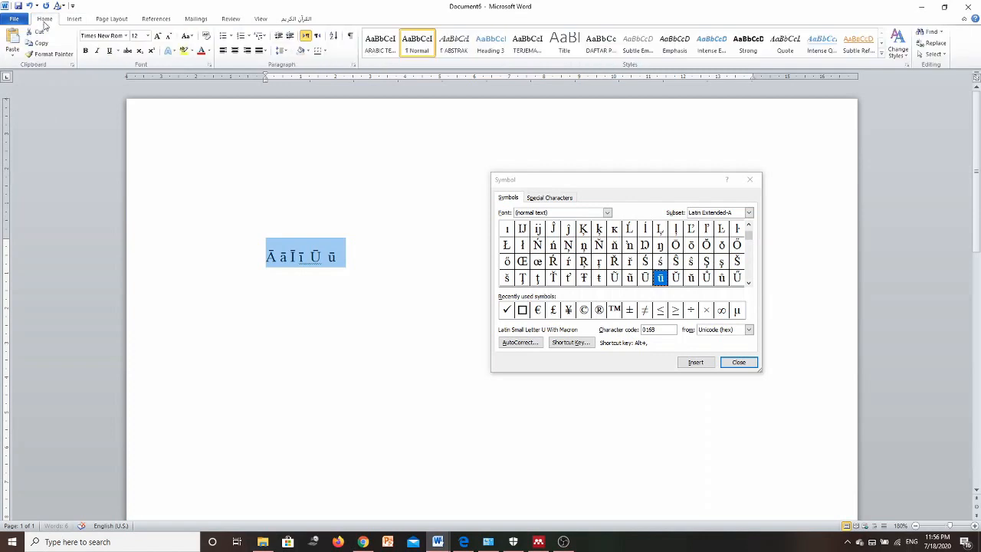
click(126, 37)
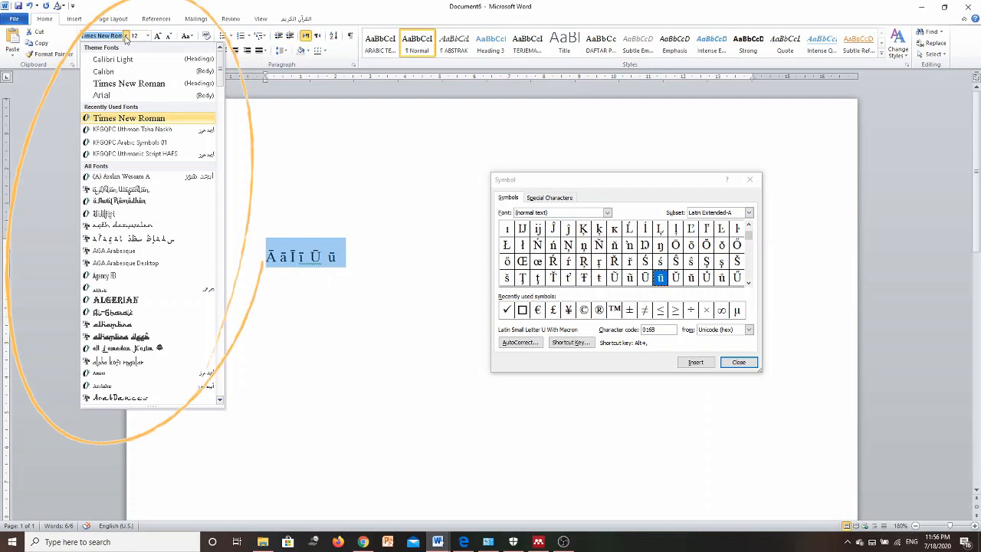
scroll(184, 245, down, 4)
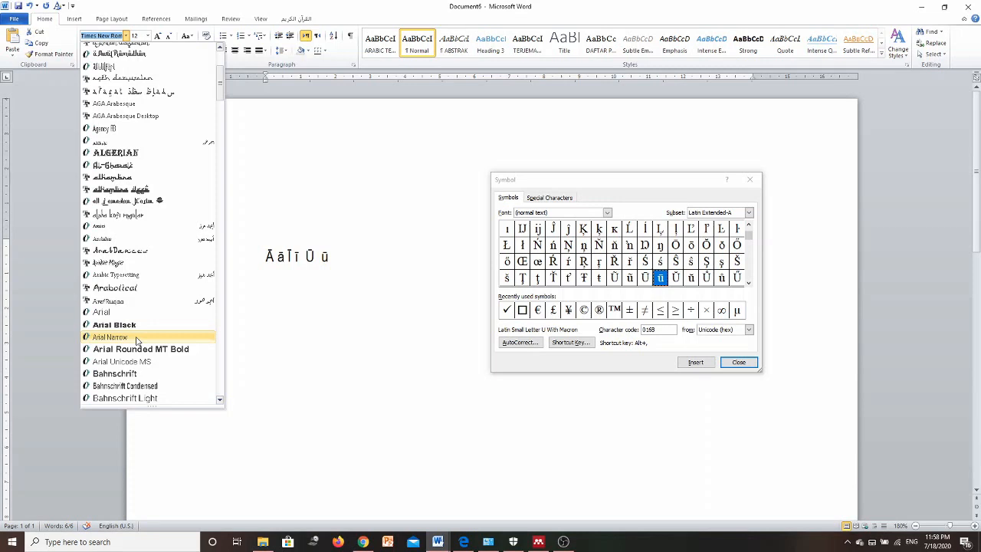
scroll(137, 338, up, 4)
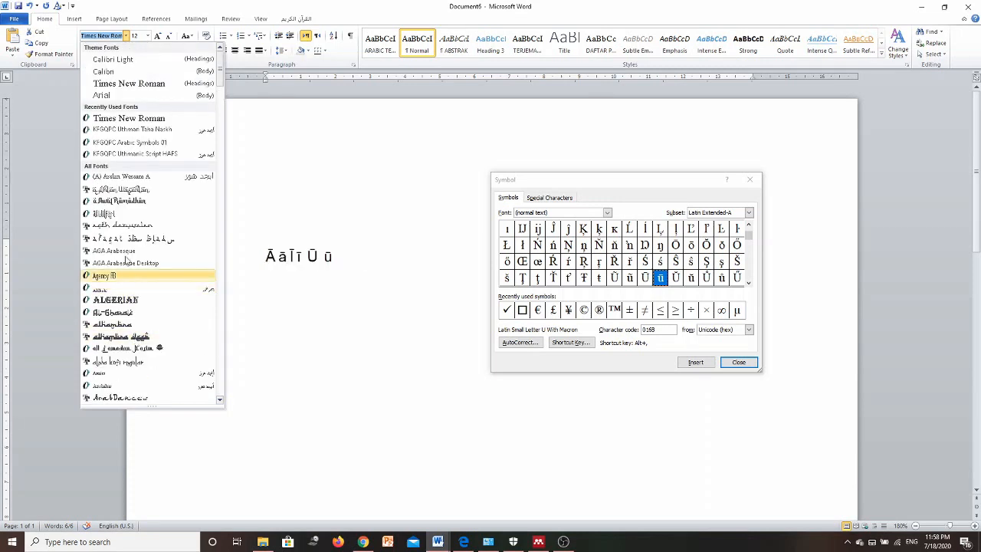
click(154, 121)
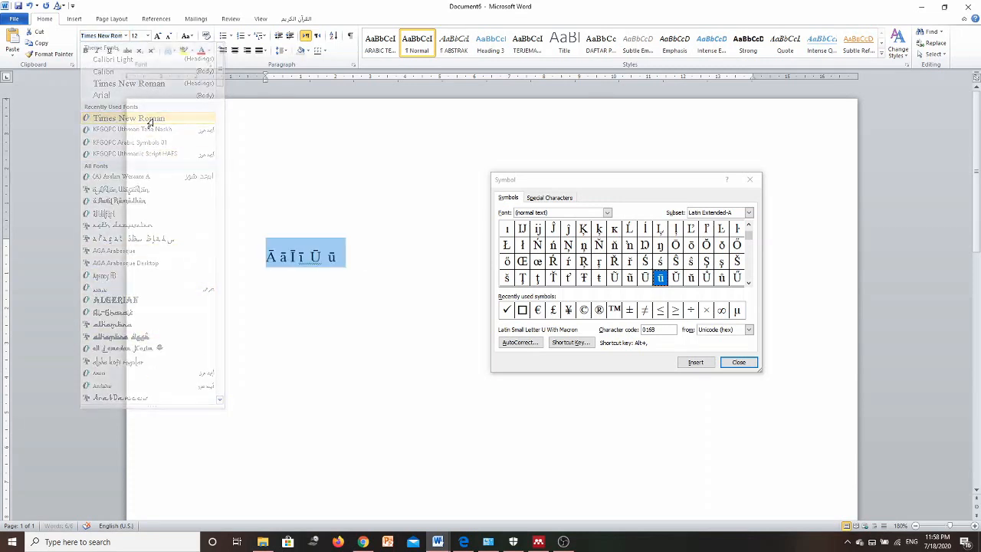
click(363, 265)
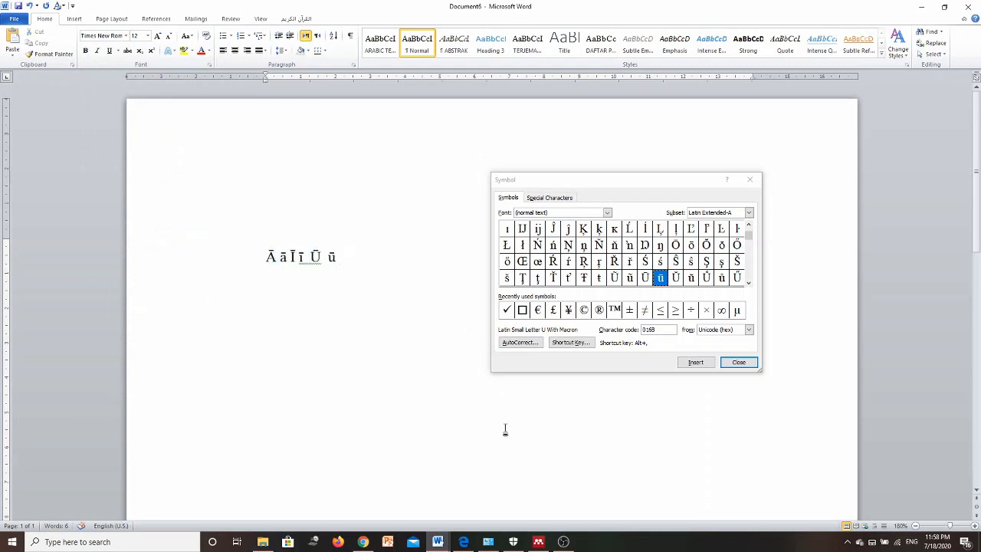
- Find Ż in the symbol grid and check the transliteration of Zal in the letter table of the DAFTAR ISI document
click(749, 284)
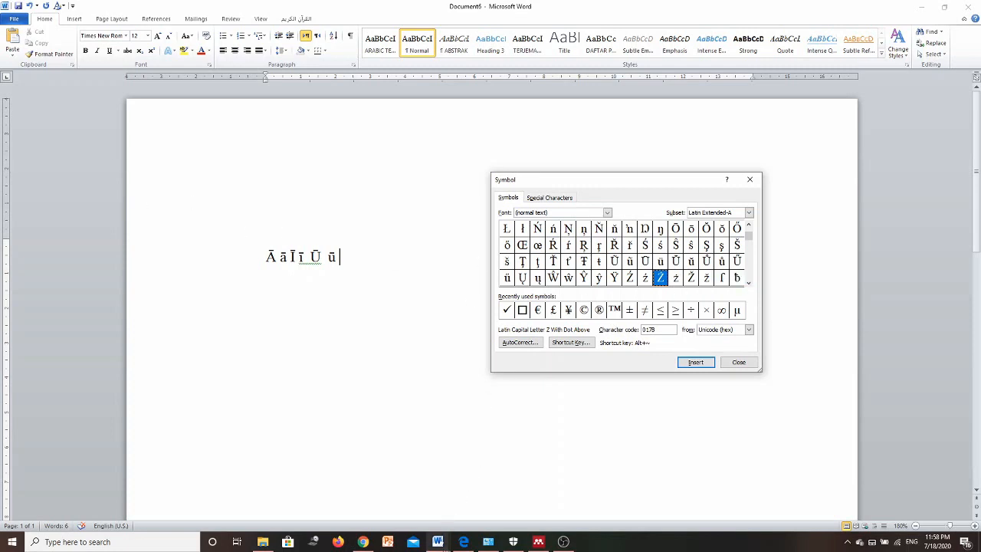
click(437, 542)
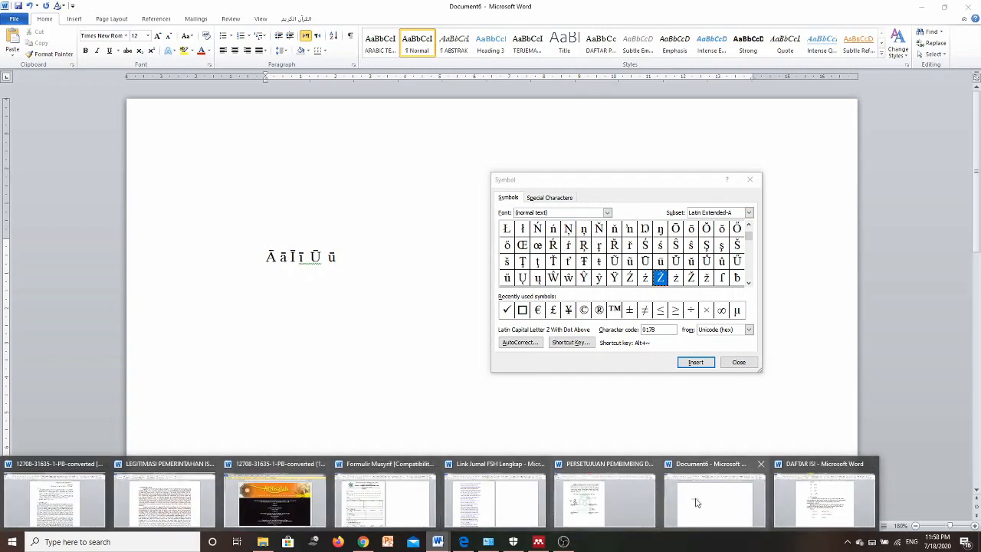
click(830, 513)
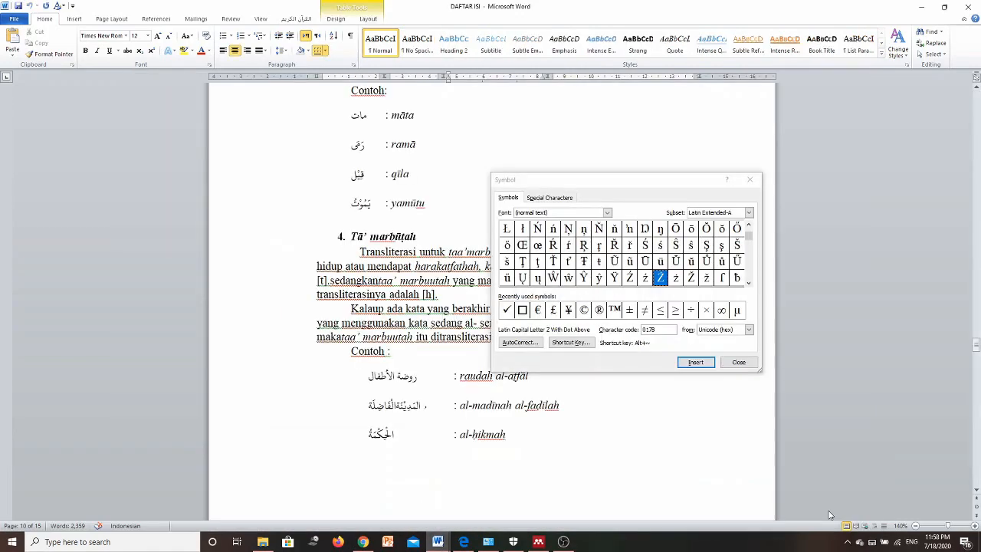
click(685, 432)
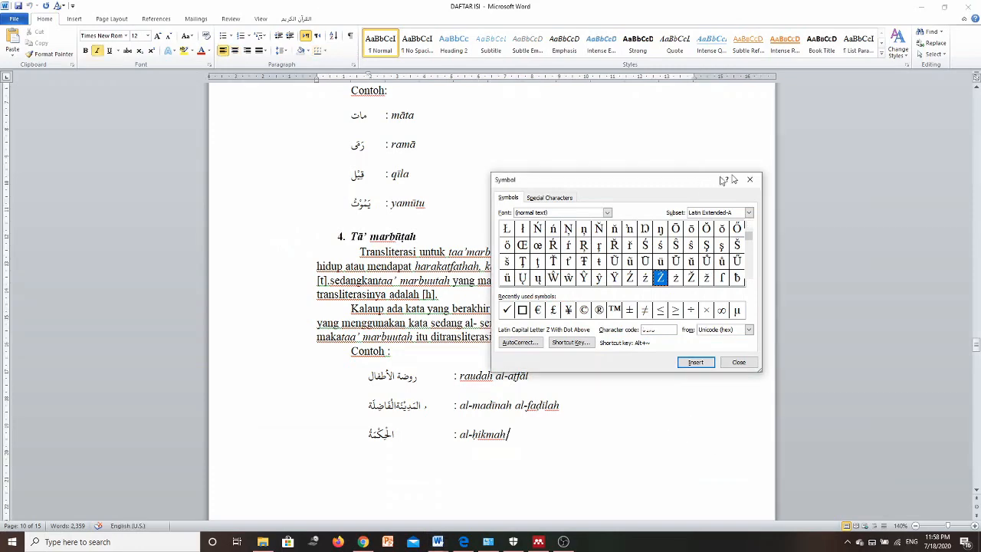
drag(701, 182, 932, 132)
scroll(558, 163, up, 20)
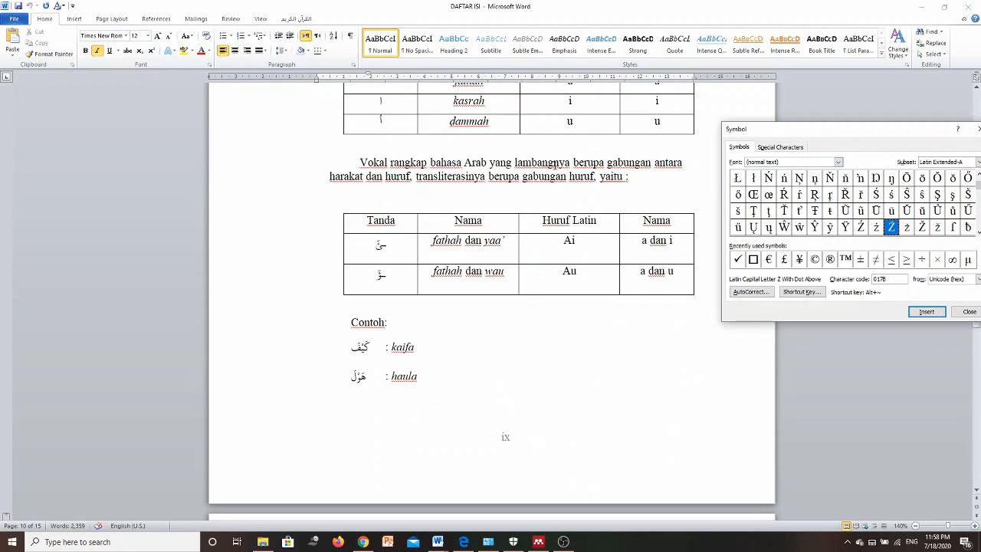
scroll(558, 163, up, 15)
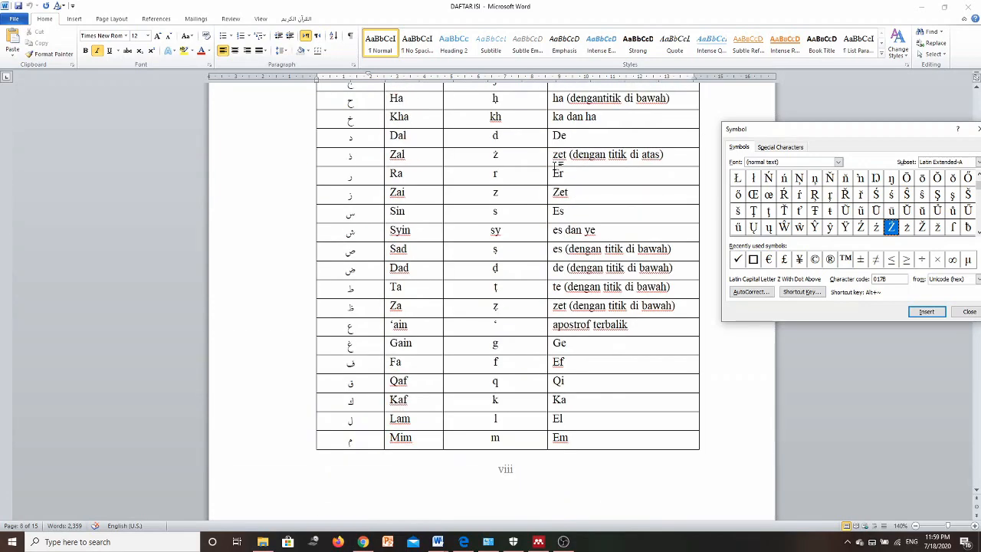
scroll(558, 162, up, 2)
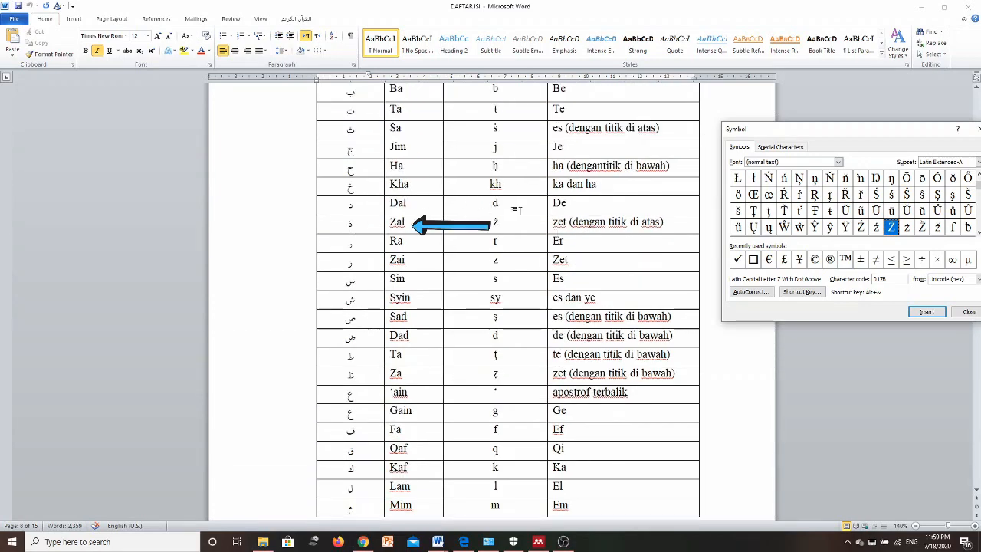
mouse_move(872, 136)
mouse_down()
mouse_move(843, 112)
mouse_move(851, 95)
mouse_up()
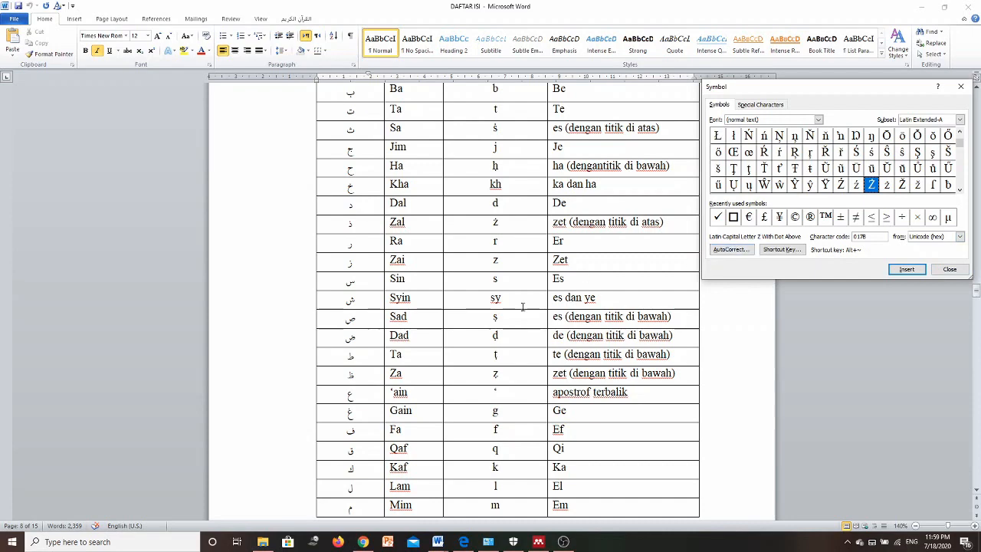
- Return to Document6 and assign the shortcut Alt+~ to the Latin Capital Letter Z With Dot Above (Ż)
click(441, 542)
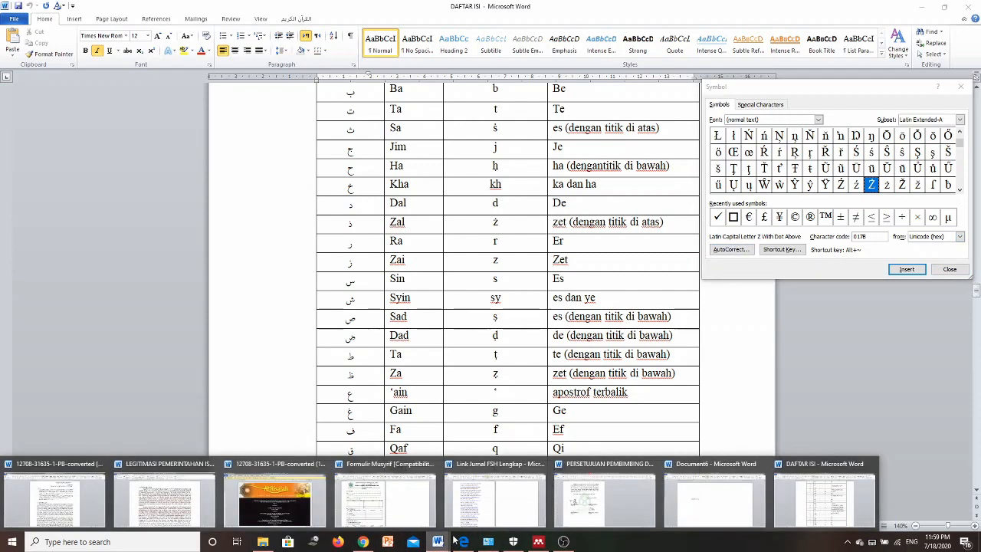
click(706, 487)
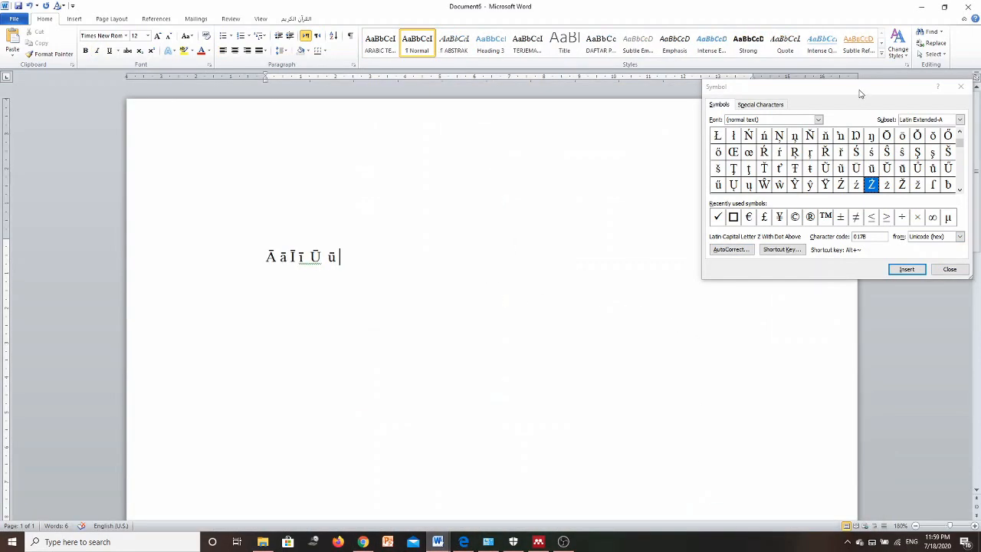
drag(861, 93, 685, 157)
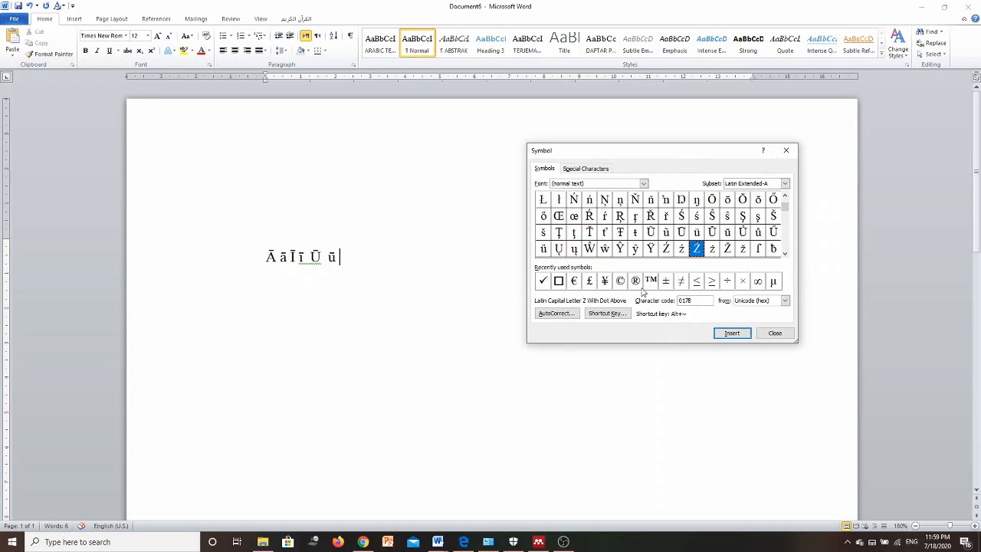
click(607, 313)
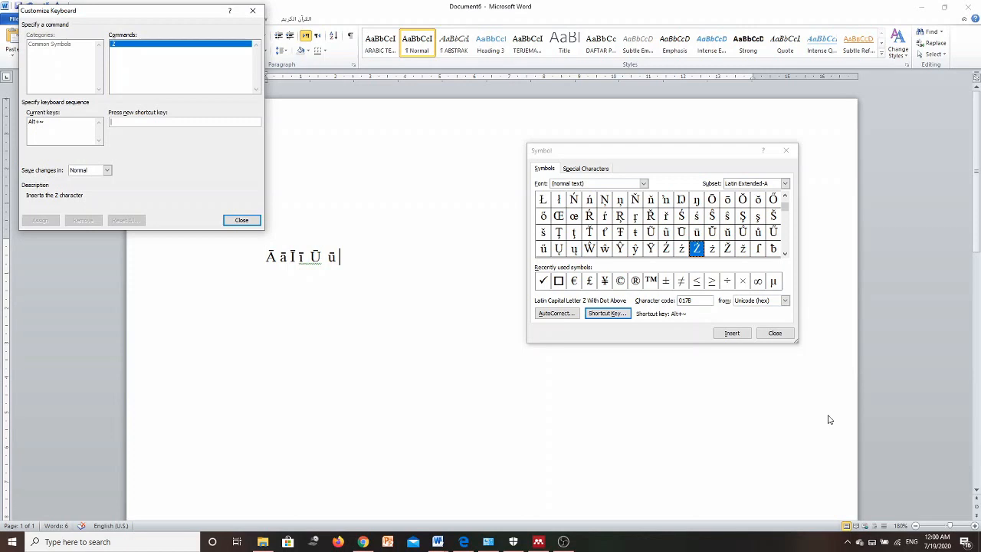
key(alt+shift+grave)
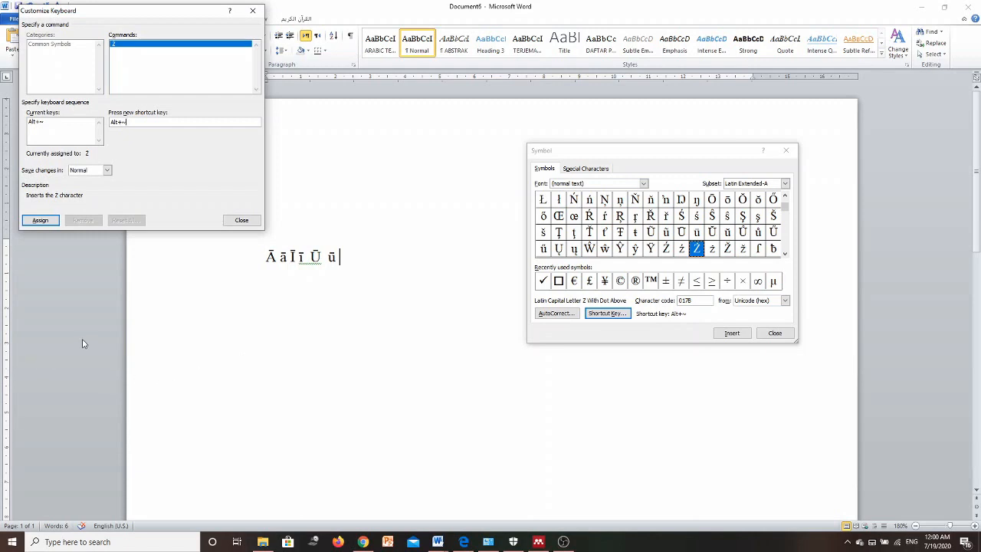
click(42, 220)
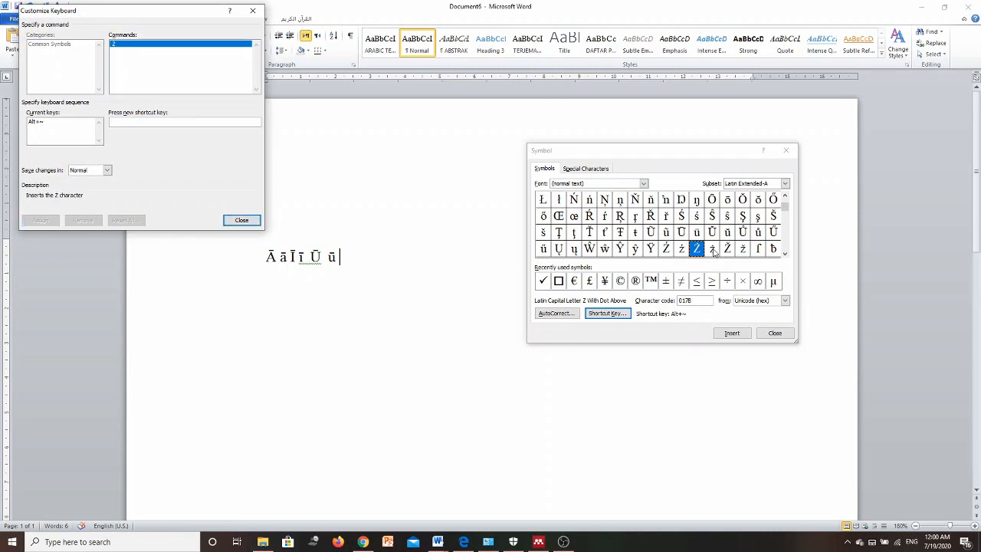
click(242, 220)
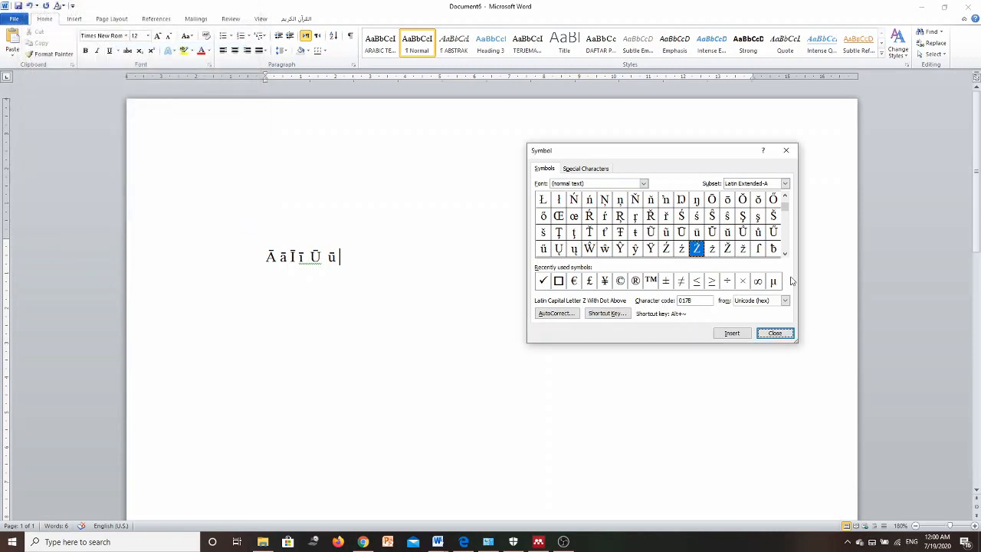
- Assign the shortcut Alt+` to the Latin Small Letter Z With Dot Above (ż)
click(712, 249)
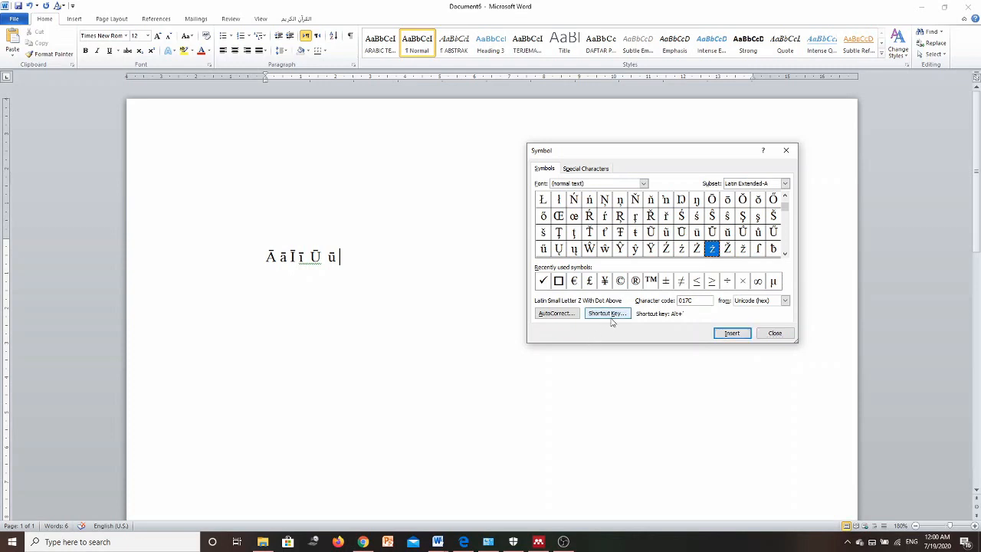
click(607, 314)
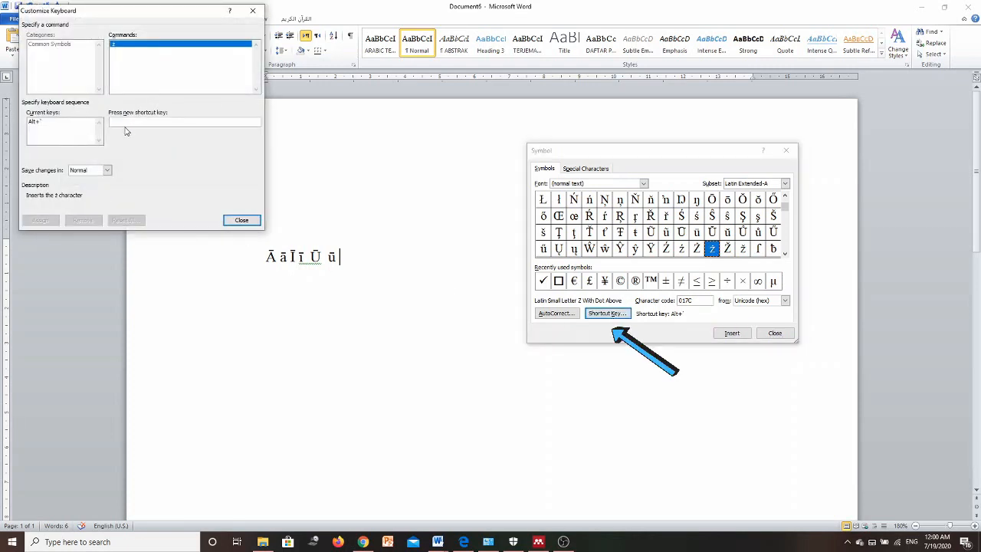
key(alt+grave)
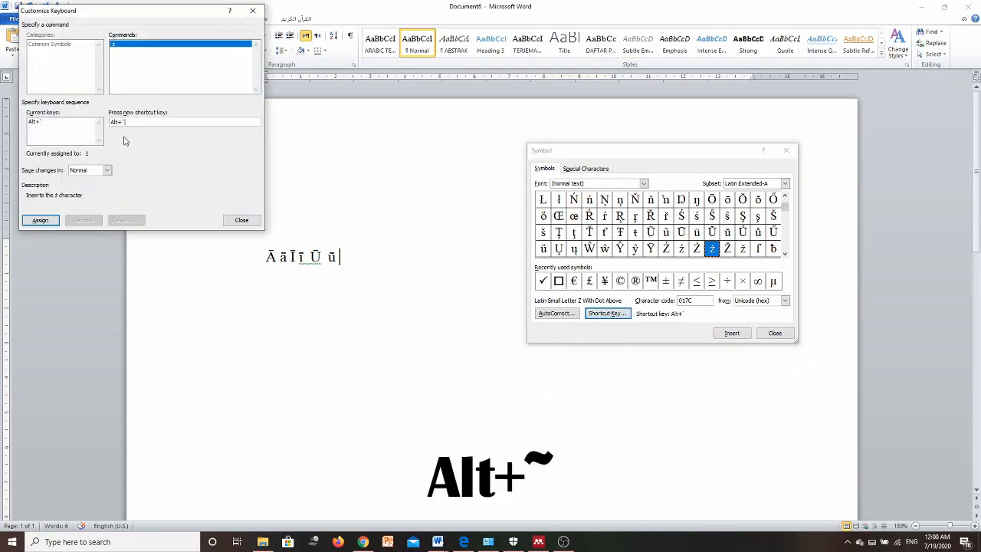
click(40, 220)
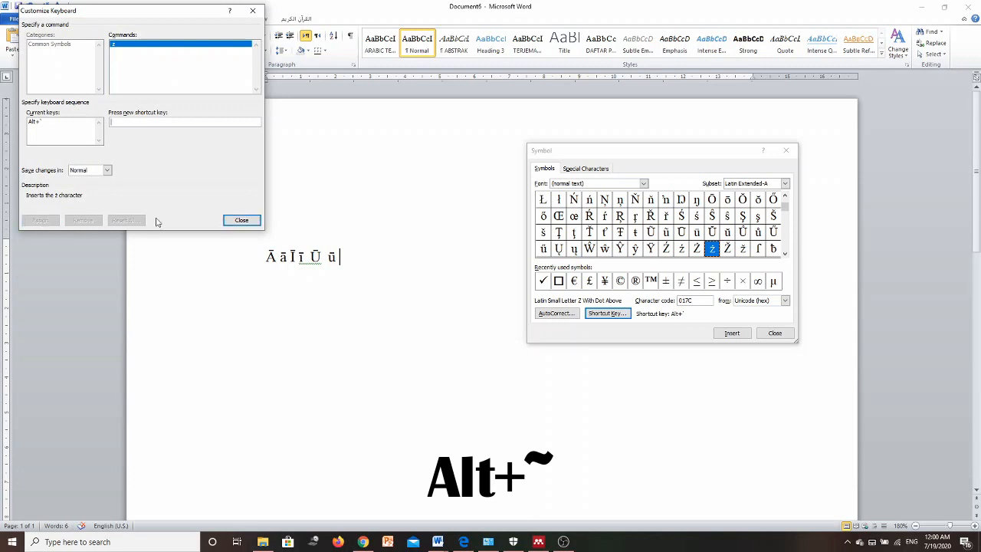
click(242, 221)
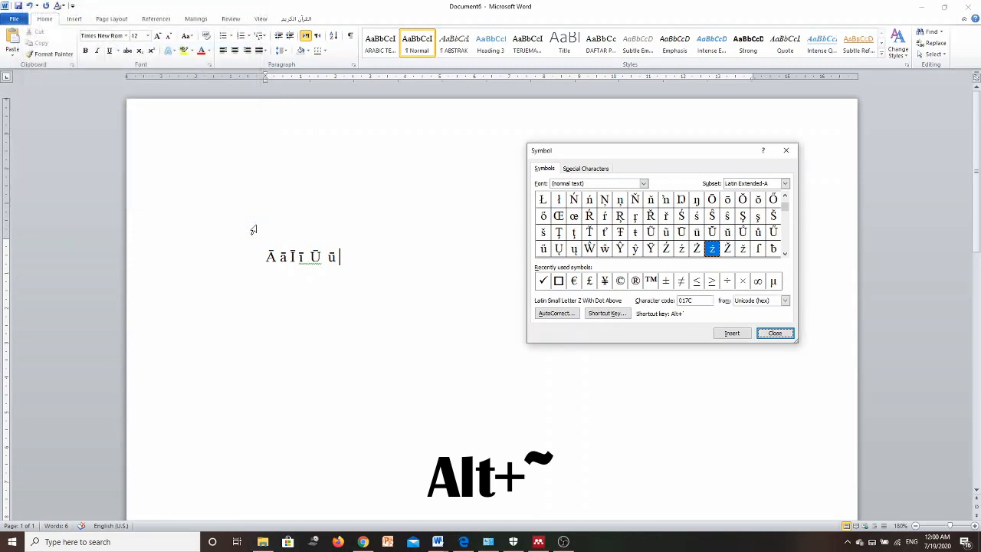
- Write the word żimmī after ū on the page using the assigned shortcuts, and select the word
click(975, 527)
click(975, 527)
click(975, 527)
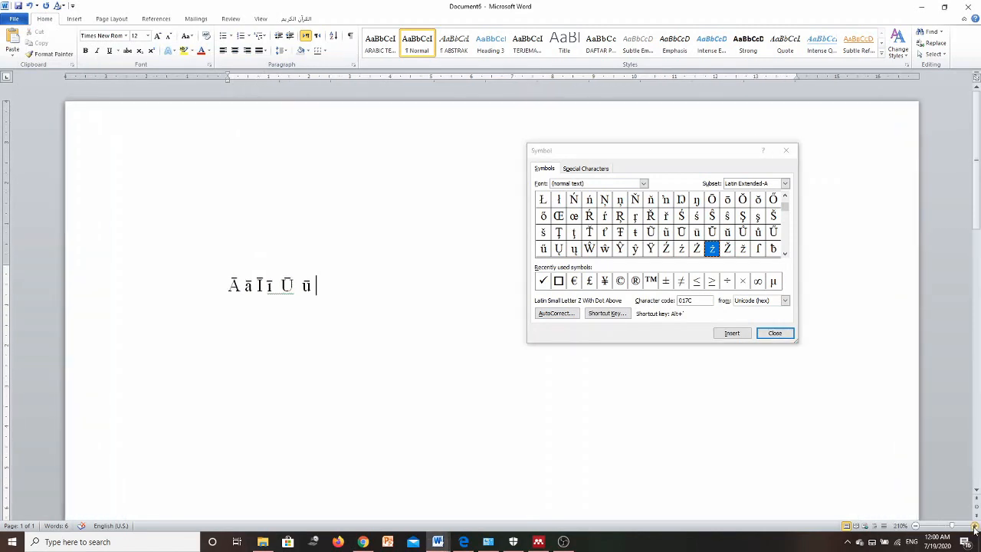
click(975, 527)
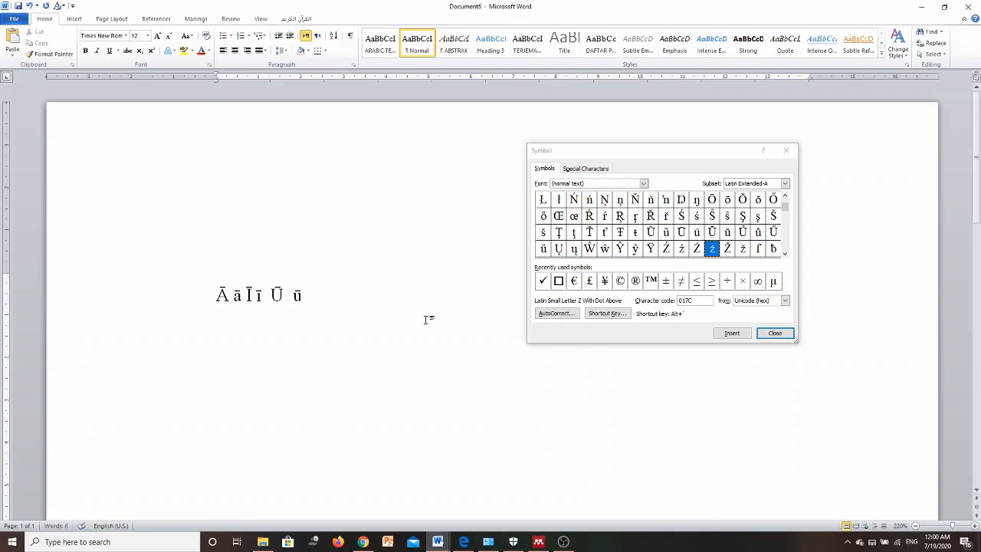
text(żimmī)
key(Left)
key(Left)
key(Left)
key(Left)
key(Left)
key(Left)
key(Left)
key(Left)
key(Right)
key(Right)
key(Right)
key(Right)
key(shift+Right)
key(shift+Right)
key(shift+Right)
key(shift+Right)
key(shift+Right)
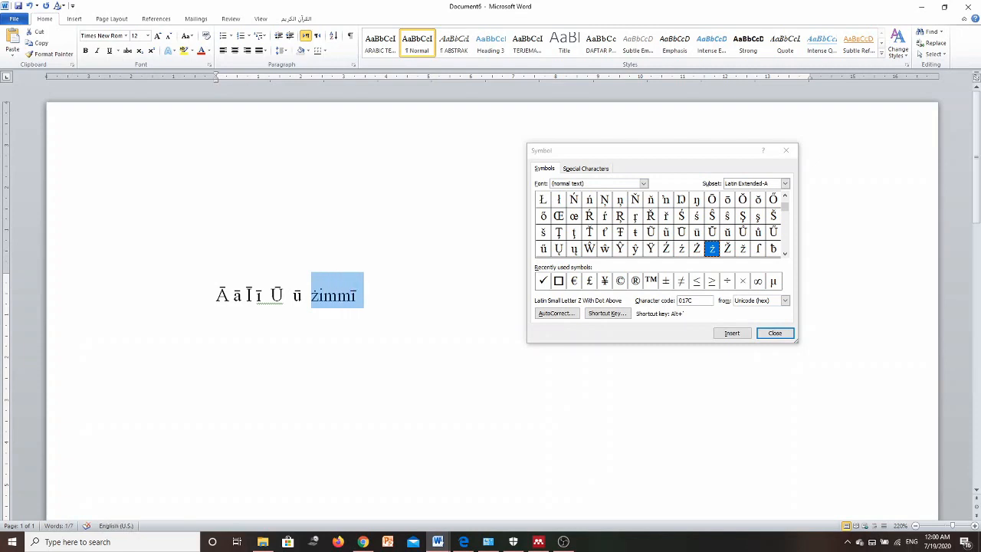
key(shift+Left)
- Write the capitalised word Żimmī after żimmī on the same line using the assigned shortcuts
click(974, 534)
click(974, 535)
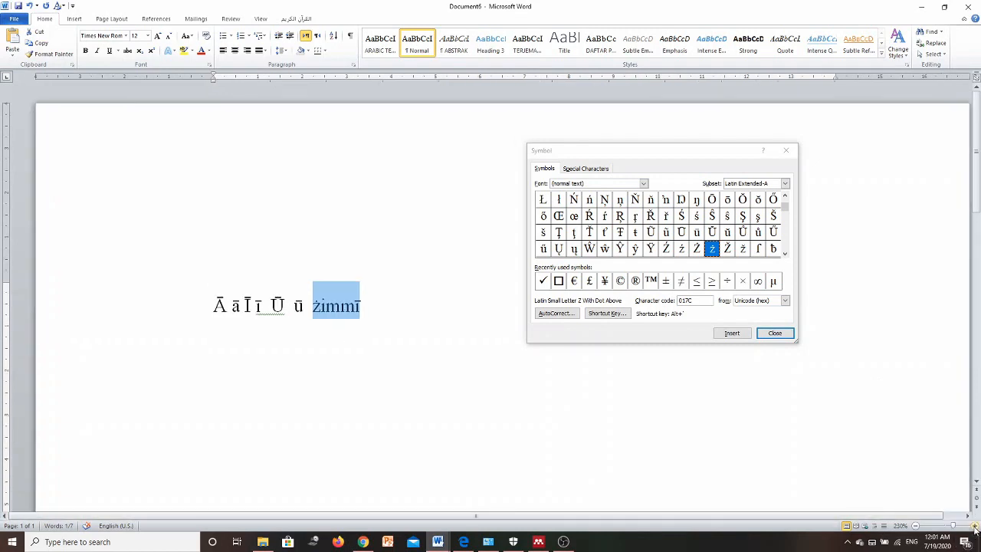
click(974, 532)
click(975, 532)
click(975, 532)
key(Right)
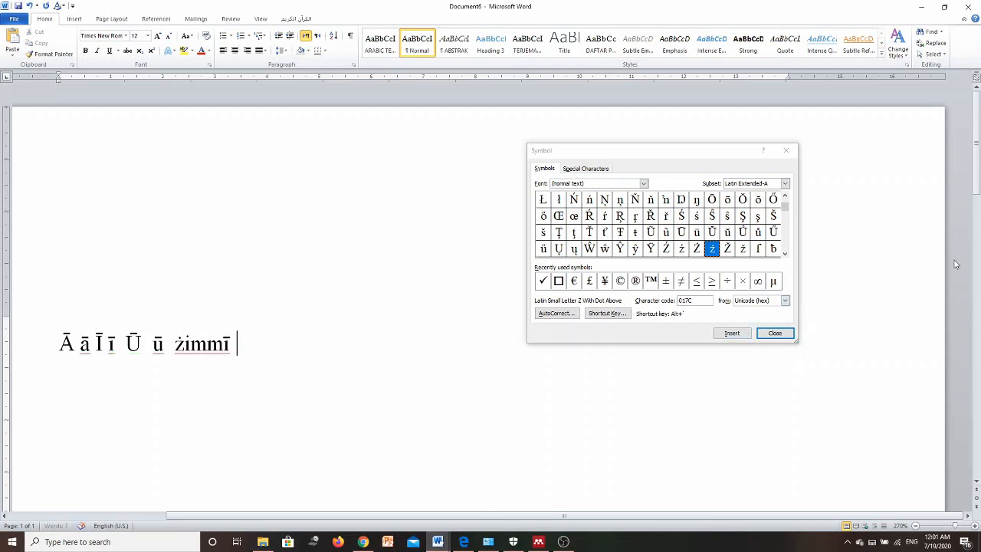
text(Żimmī)
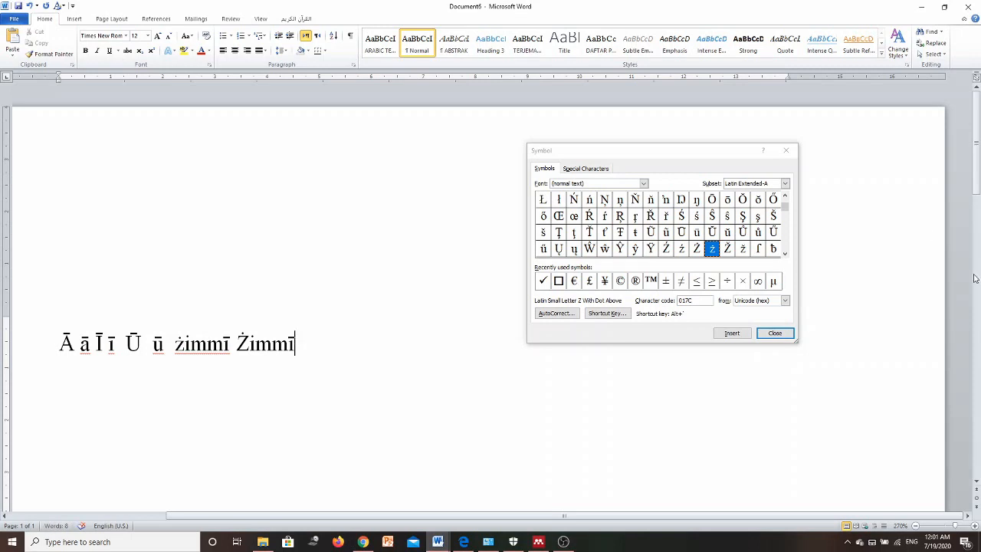
click(973, 526)
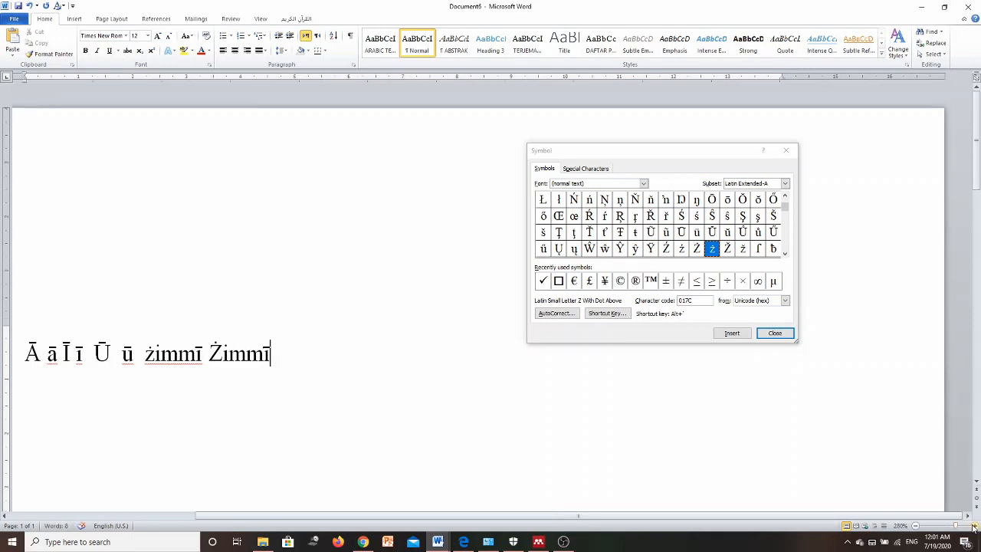
click(973, 526)
click(972, 527)
click(973, 526)
click(973, 527)
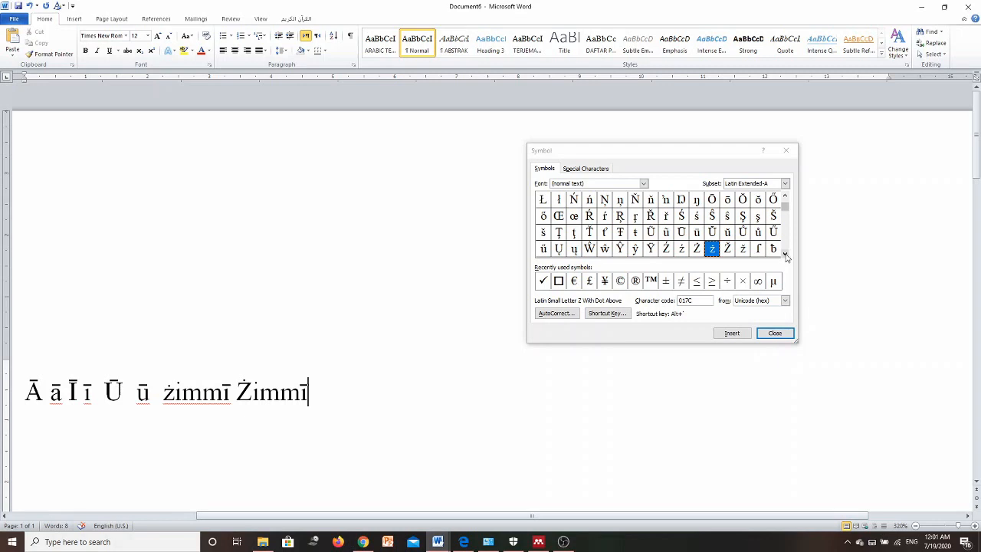
- Examine the Latin Extended-A and Latin Extended-B symbols around ż for further transliteration letters
click(786, 257)
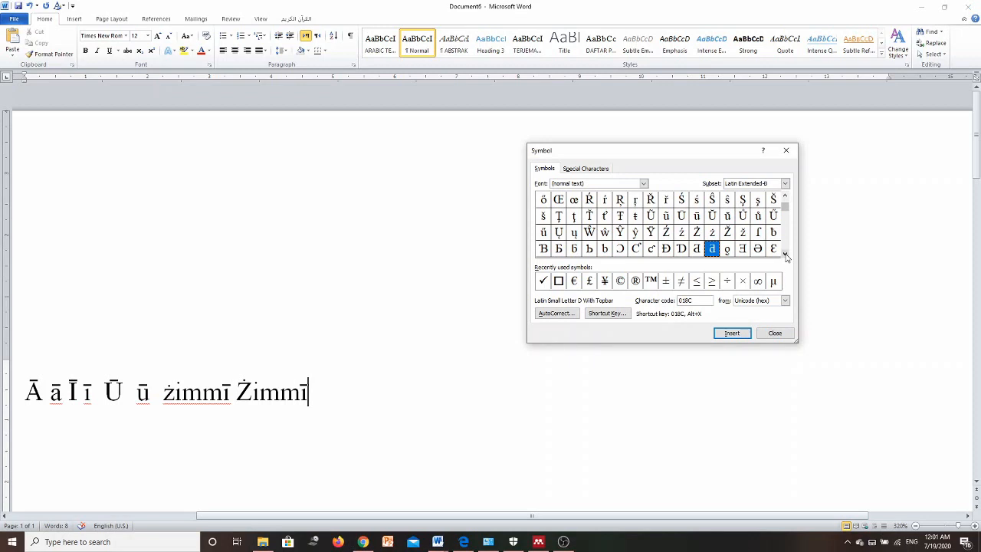
click(785, 256)
click(786, 257)
click(785, 257)
click(786, 257)
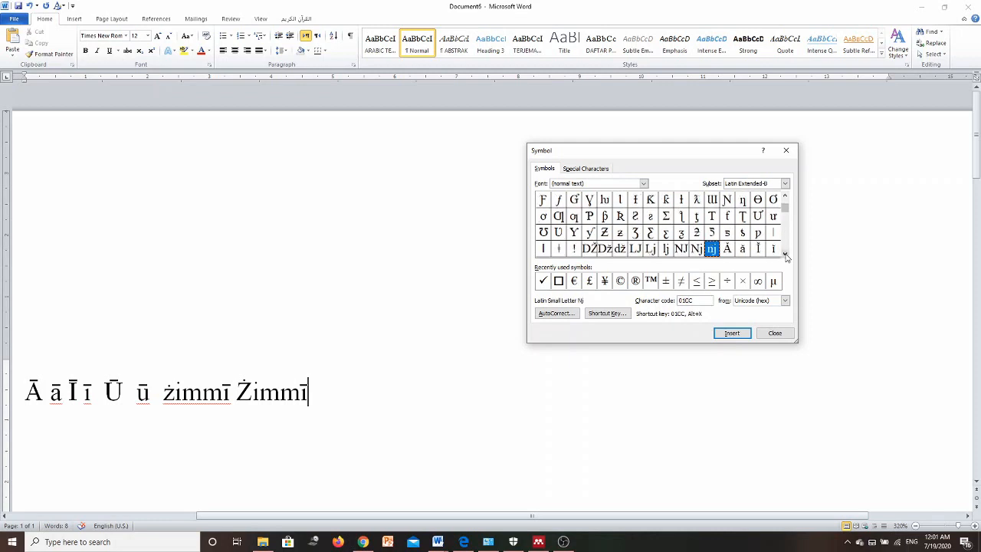
click(785, 196)
click(785, 196)
click(785, 196)
click(784, 196)
click(785, 196)
click(785, 196)
click(784, 196)
click(785, 197)
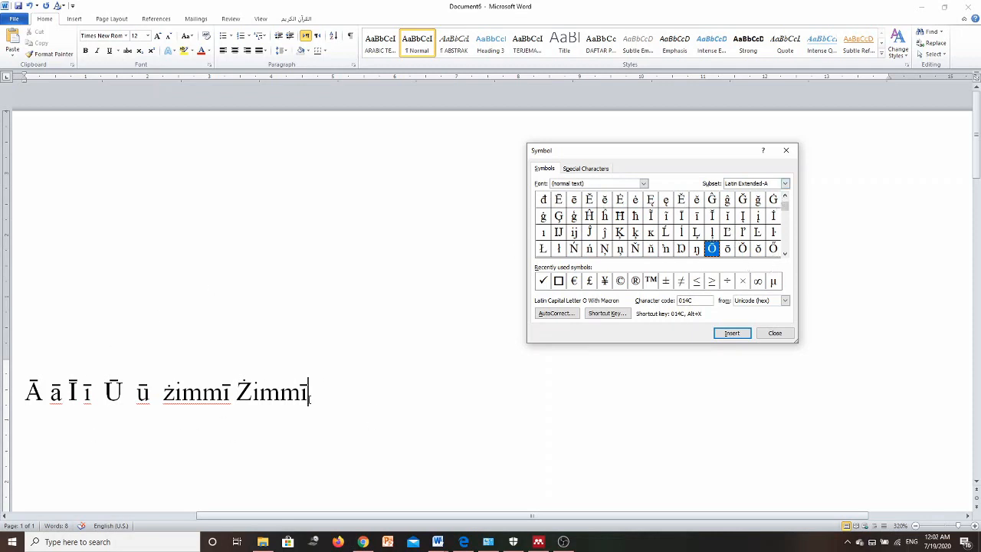
- Look through the symbols from Latin Extended-B past Greek and Coptic, then examine the dotted letters in Latin Extended Additional
click(785, 184)
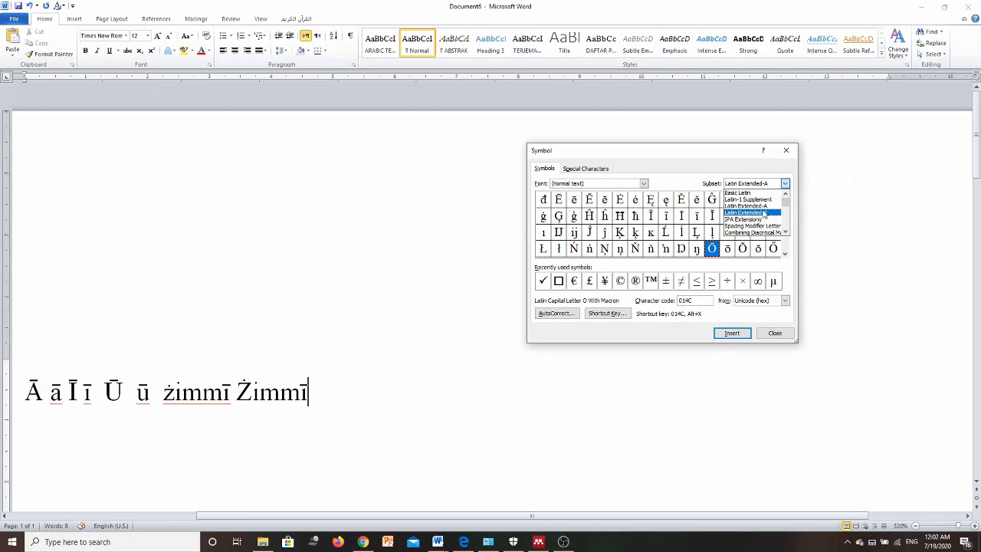
click(718, 159)
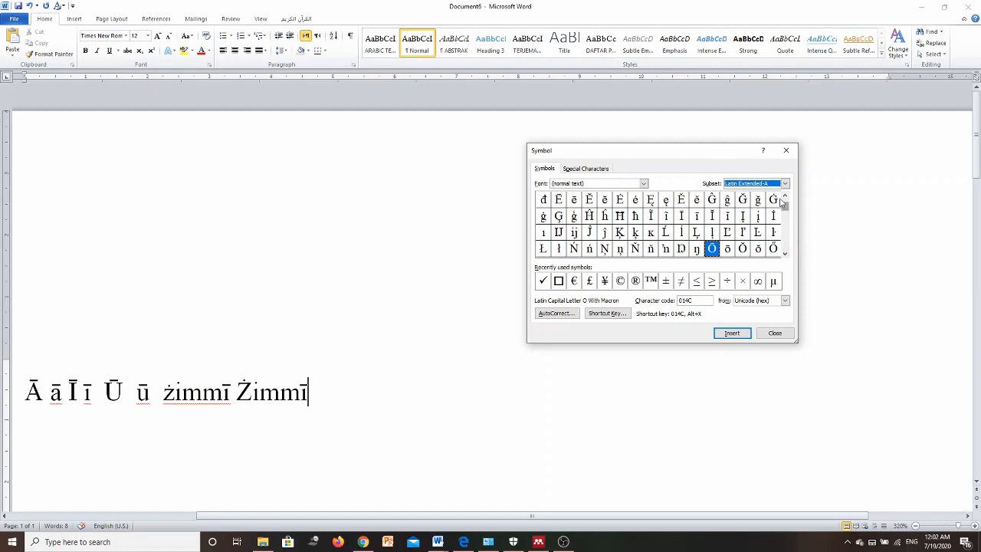
scroll(785, 246, down, 7)
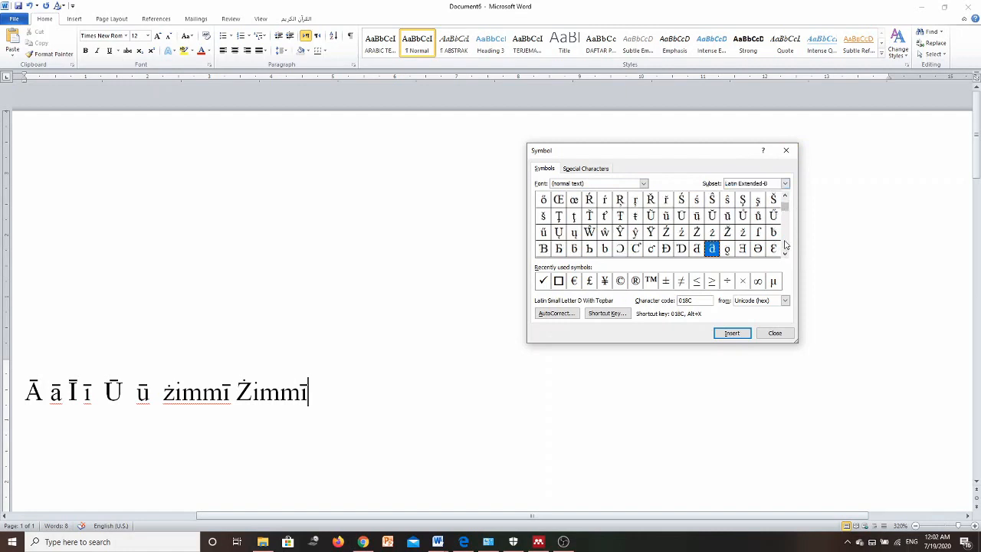
scroll(785, 245, down, 10)
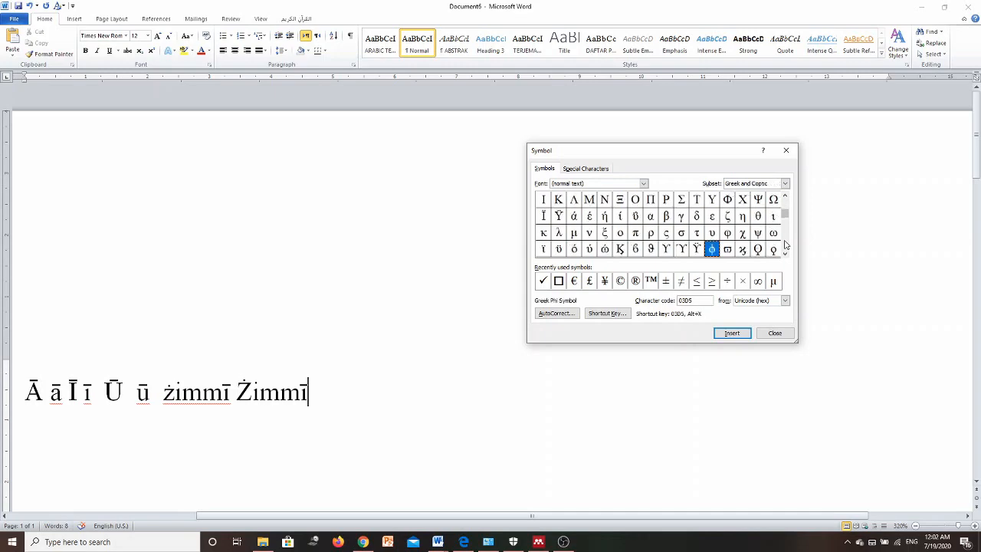
scroll(785, 246, down, 15)
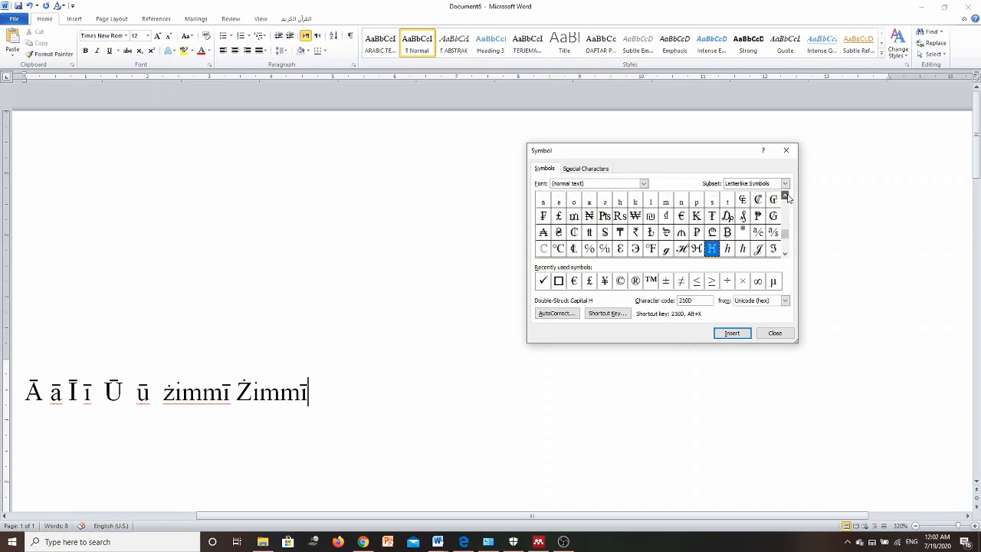
scroll(785, 196, up, 3)
scroll(786, 197, up, 6)
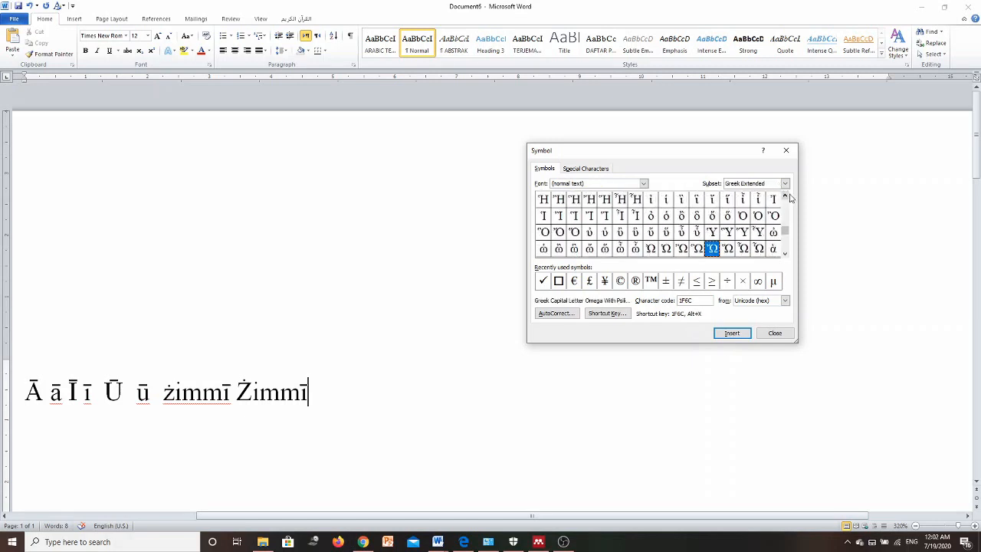
scroll(787, 200, up, 5)
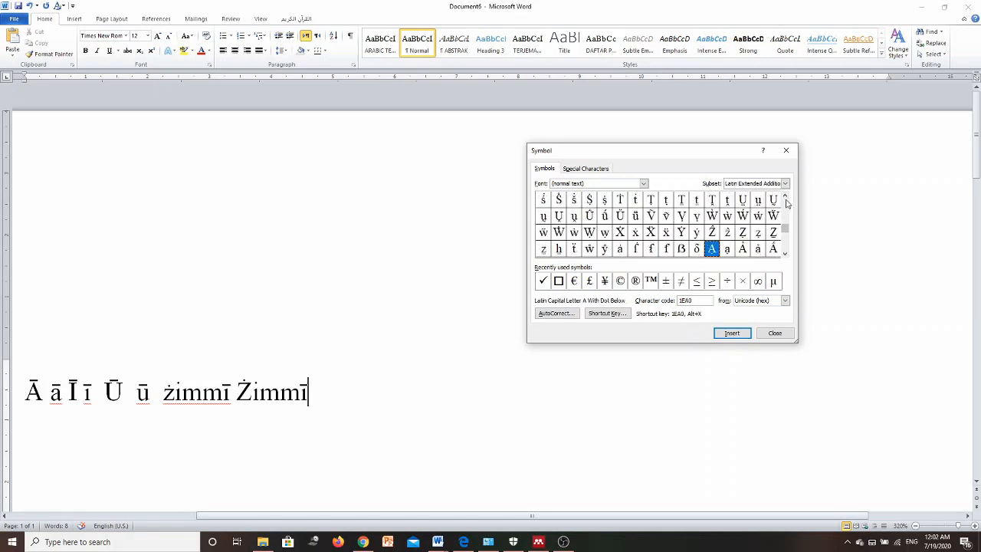
click(786, 199)
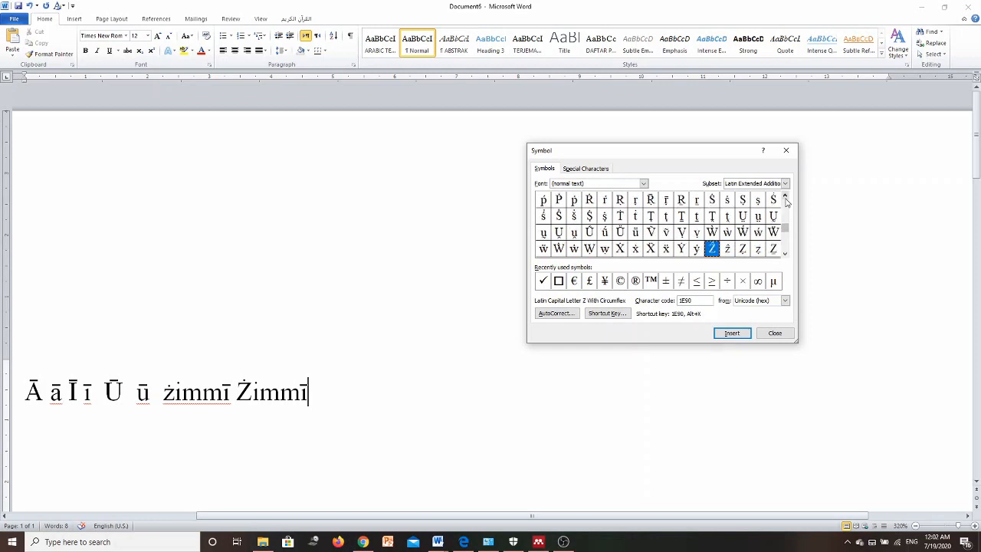
click(785, 199)
click(786, 199)
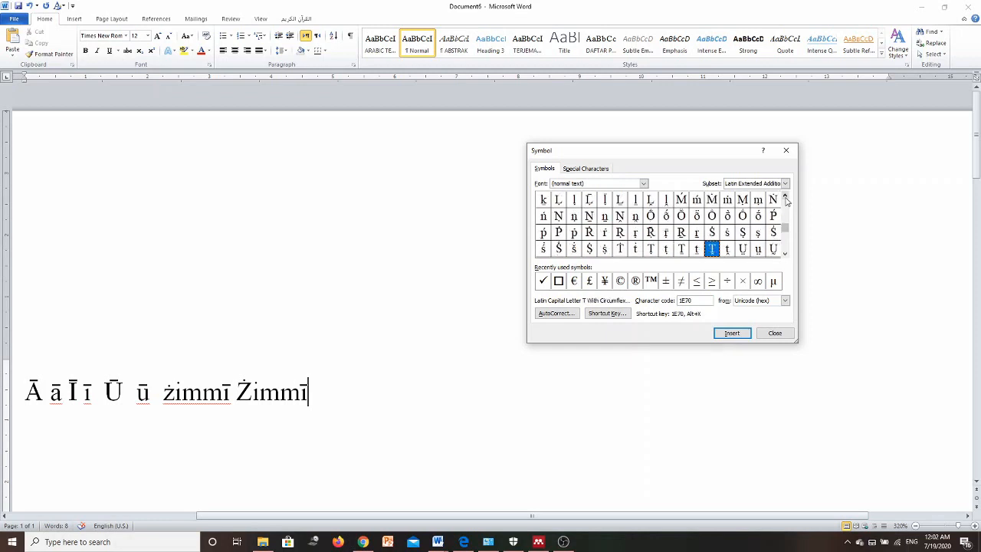
- Switch the symbol subset to Latin Extended-A and search from there through Latin Extended-B and Greek to Cyrillic for transliteration letters
click(785, 183)
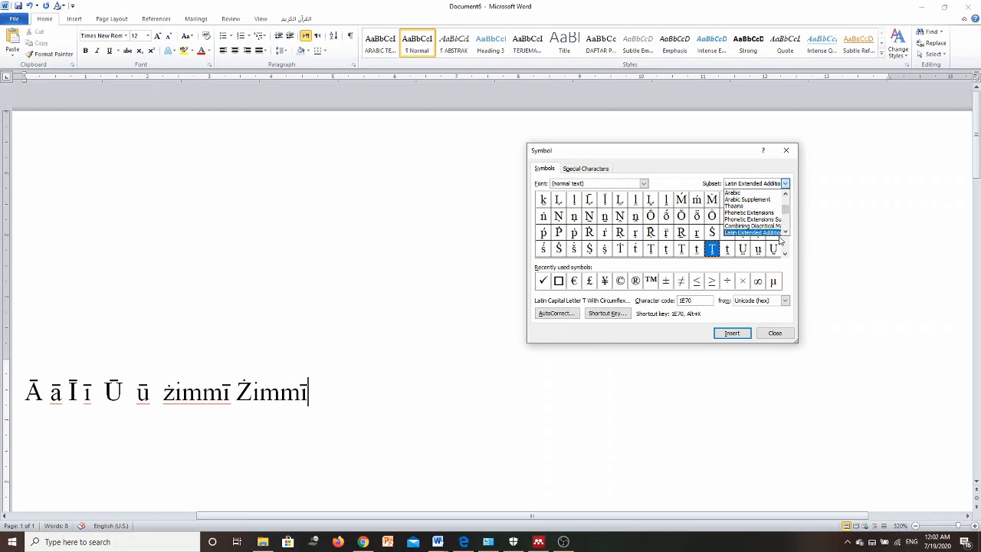
click(786, 195)
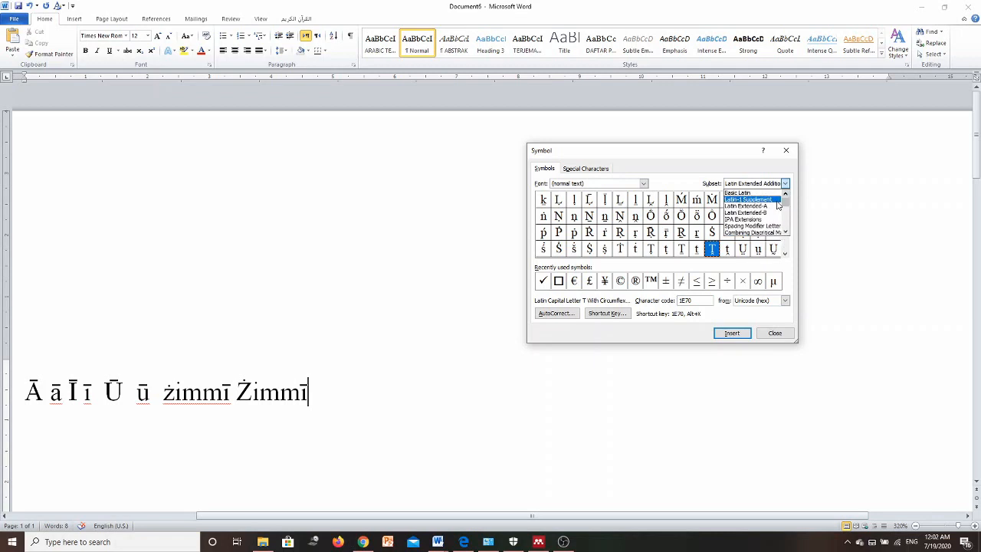
click(771, 206)
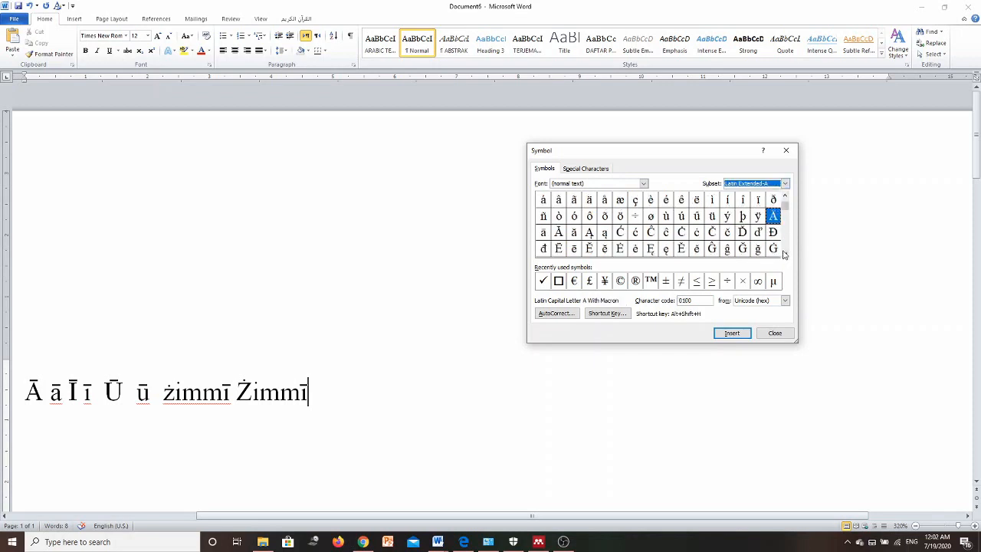
click(784, 256)
click(785, 256)
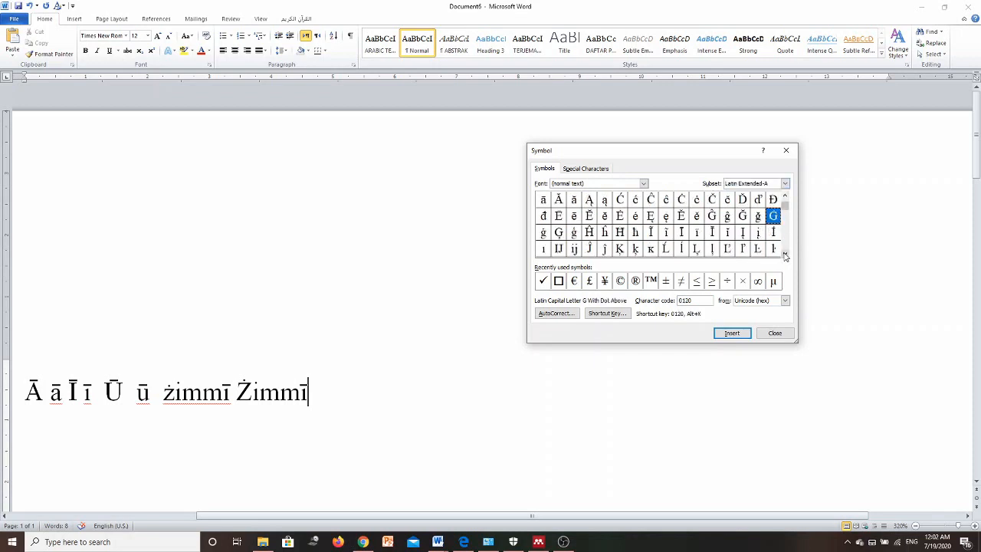
click(785, 256)
click(785, 256)
click(785, 256)
click(785, 256)
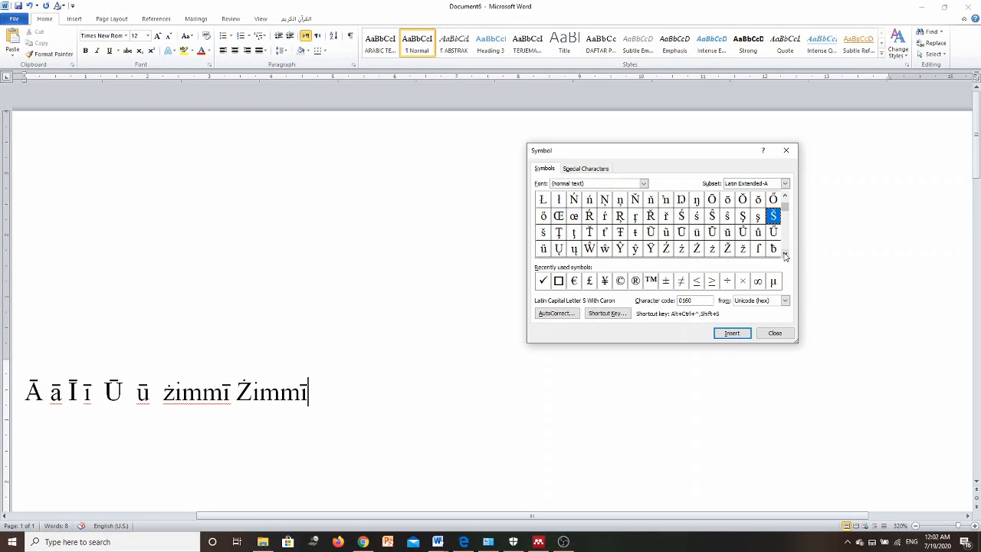
click(785, 256)
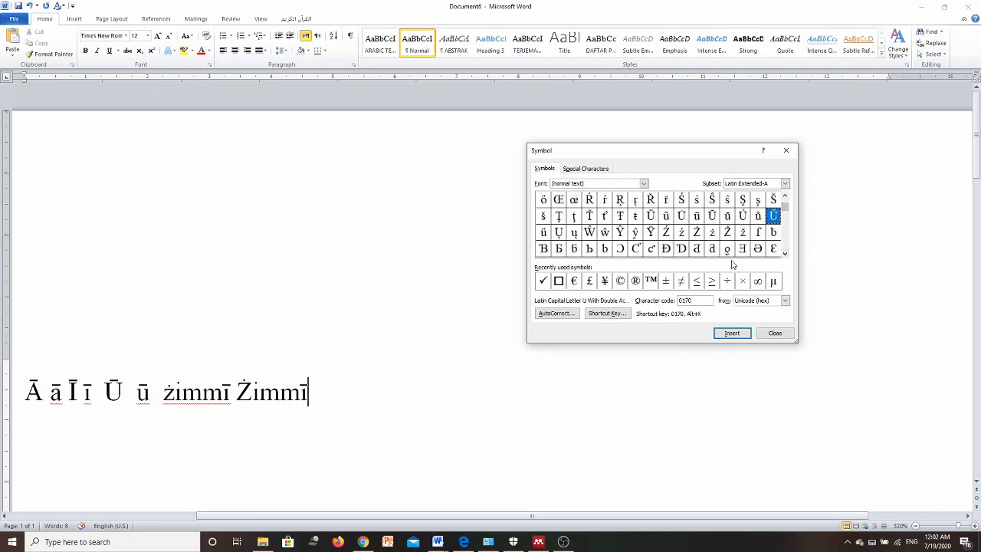
click(785, 256)
click(785, 256)
click(785, 256)
click(784, 256)
click(785, 256)
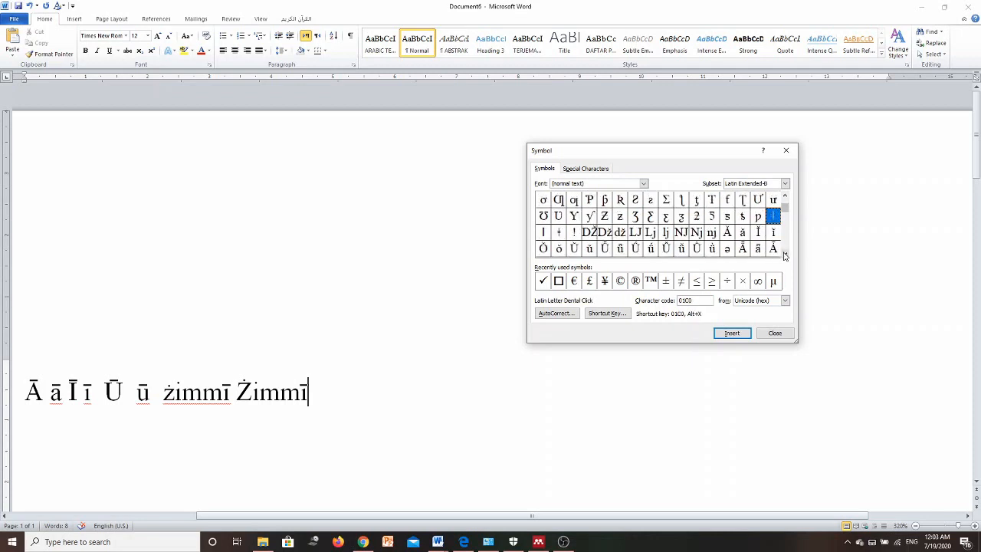
click(784, 256)
click(784, 256)
click(785, 256)
click(785, 256)
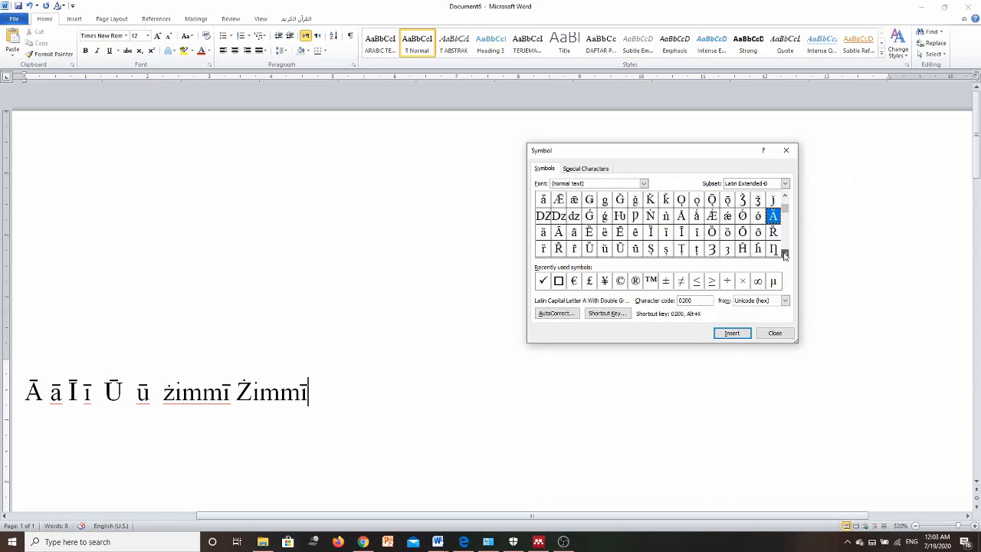
click(785, 256)
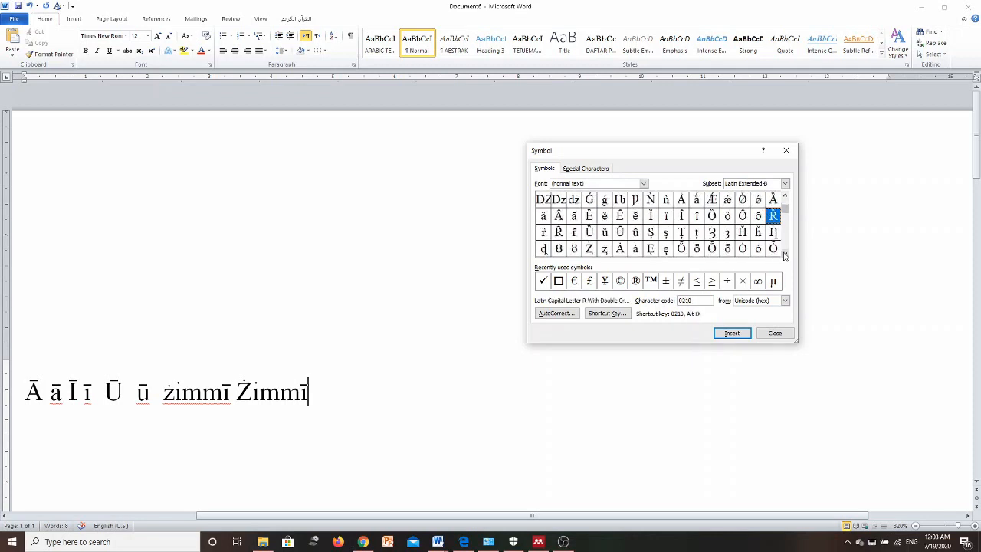
click(785, 256)
click(785, 256)
click(785, 256)
click(785, 256)
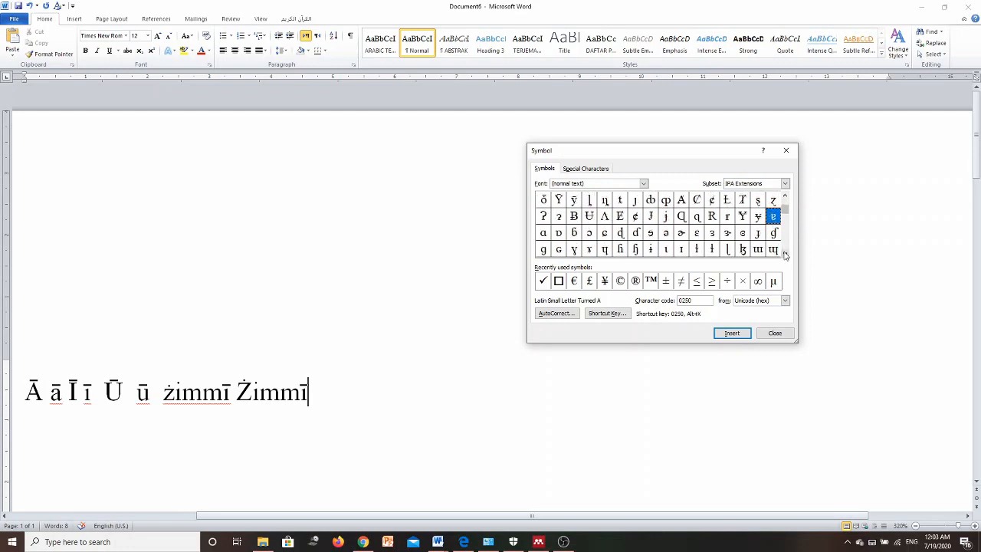
click(785, 256)
click(785, 256)
click(785, 256)
click(785, 256)
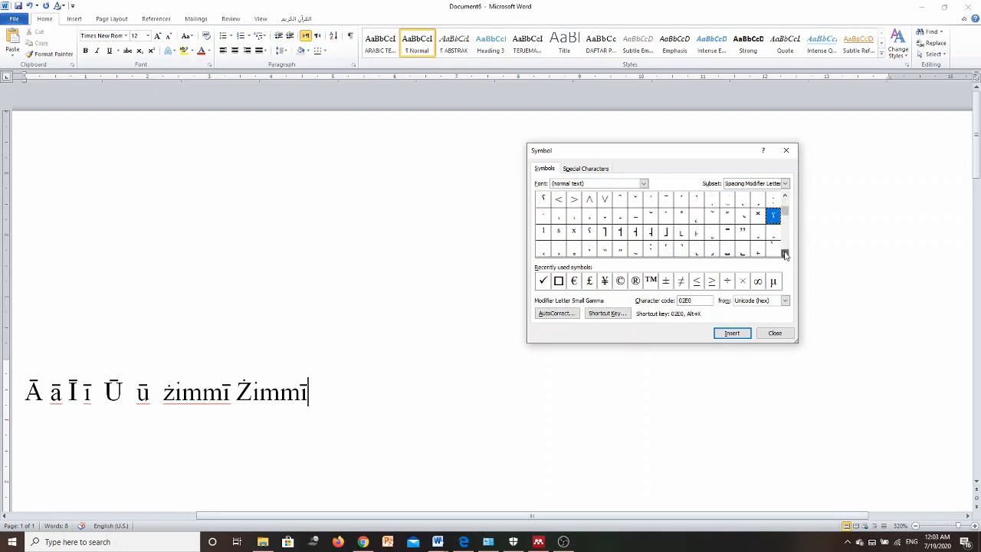
click(785, 256)
click(785, 256)
click(784, 256)
click(784, 256)
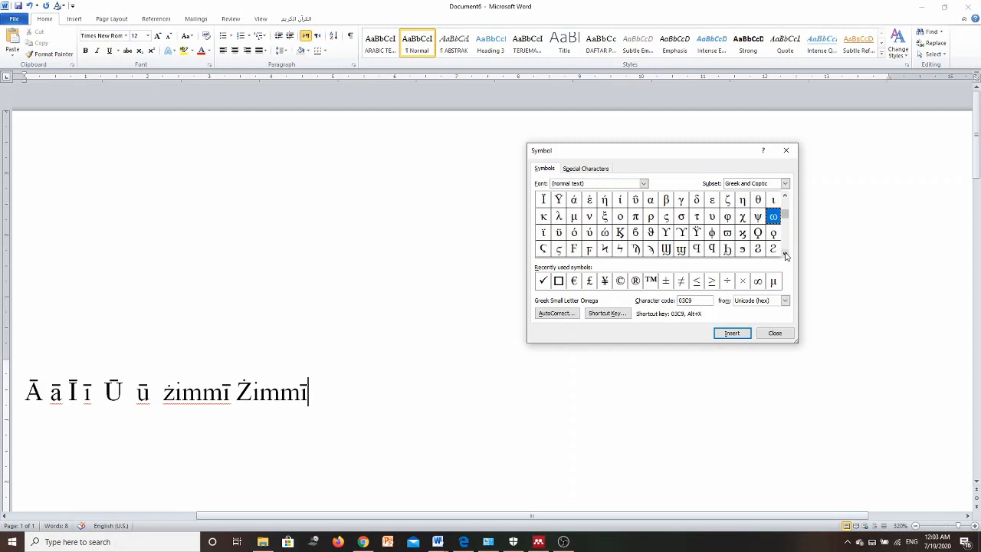
click(785, 256)
click(785, 256)
click(785, 256)
click(785, 256)
click(785, 256)
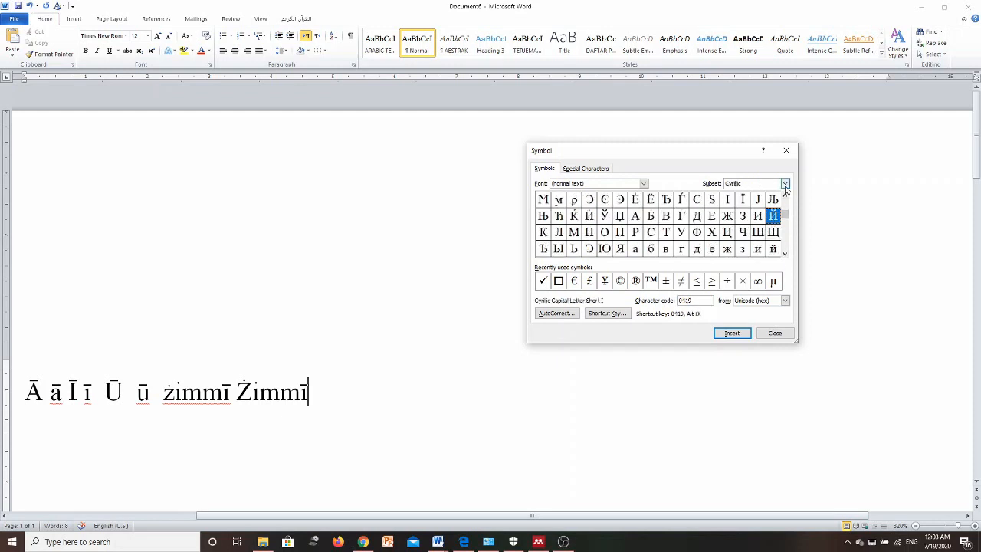
- Set the symbol subset to Latin Extended-B and search from there through the following subsets to the letters in Latin Extended Additional
click(785, 185)
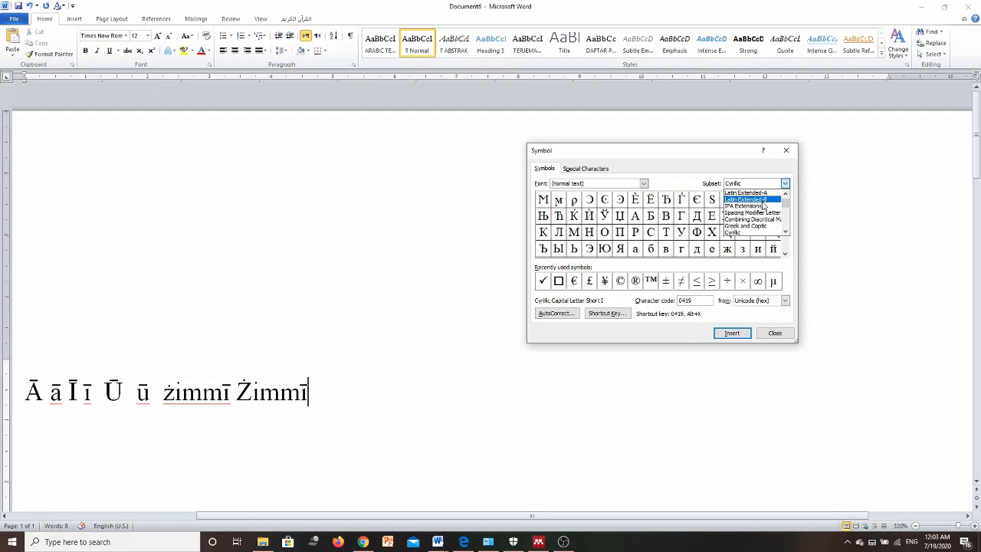
click(764, 200)
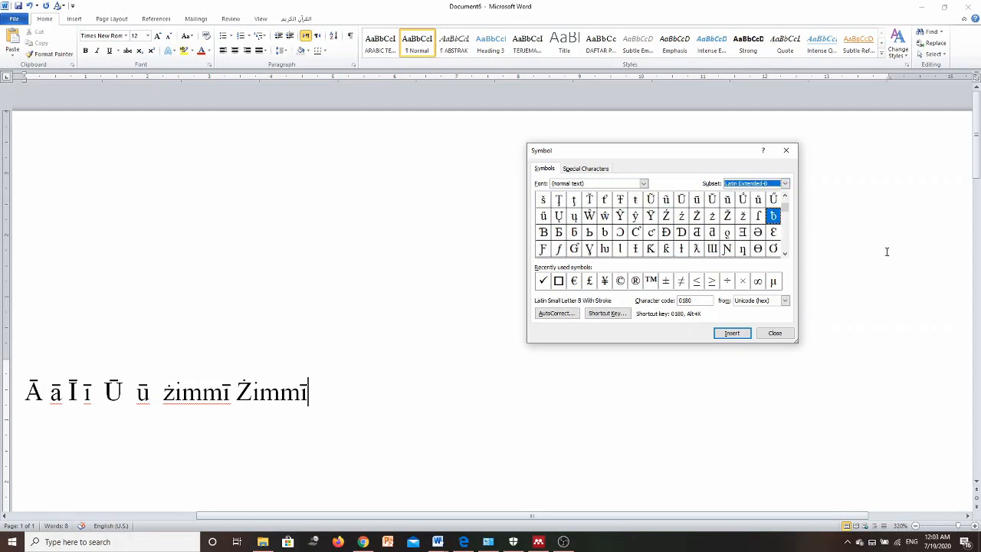
click(784, 256)
click(784, 256)
click(785, 256)
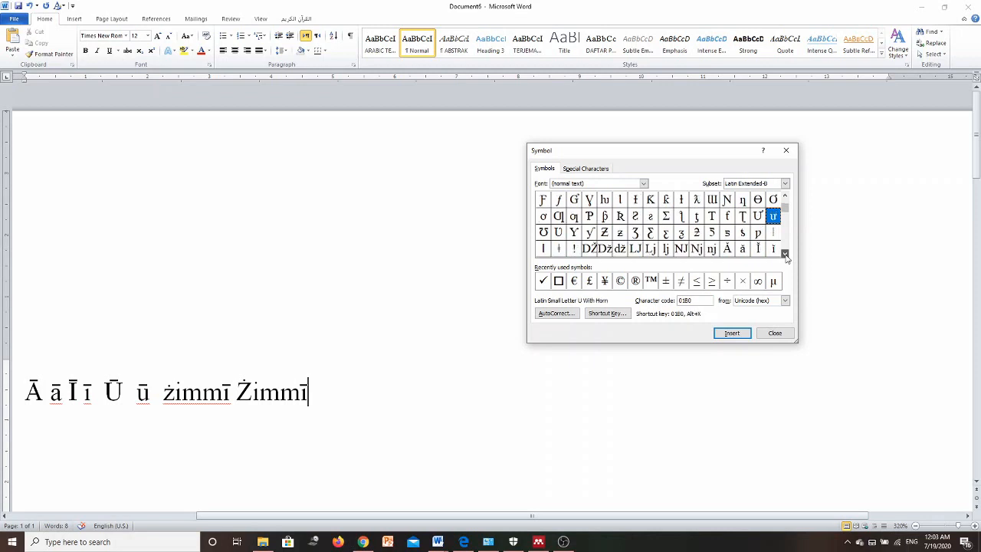
click(785, 256)
click(784, 256)
click(785, 256)
click(785, 256)
click(785, 256)
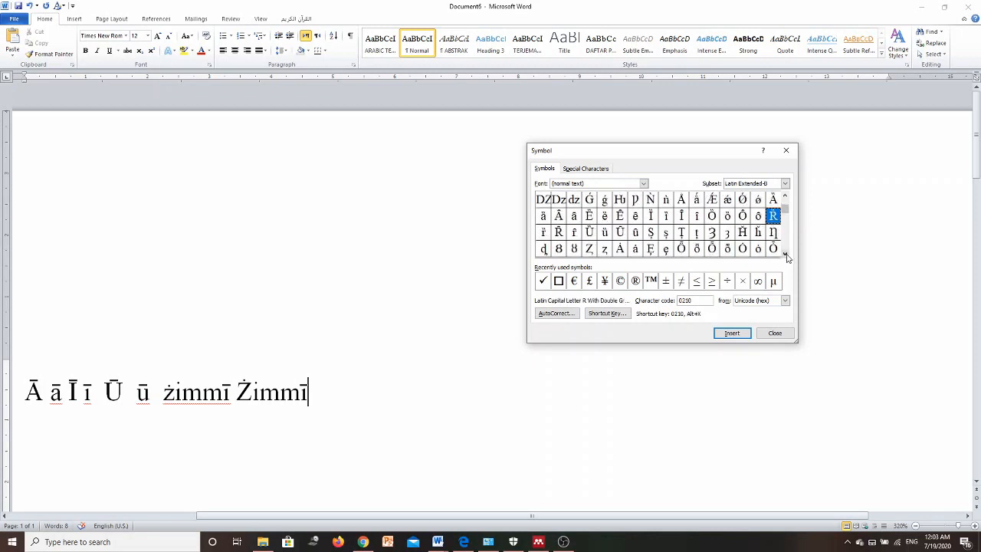
click(786, 256)
click(787, 256)
click(787, 256)
click(786, 256)
click(786, 256)
click(787, 256)
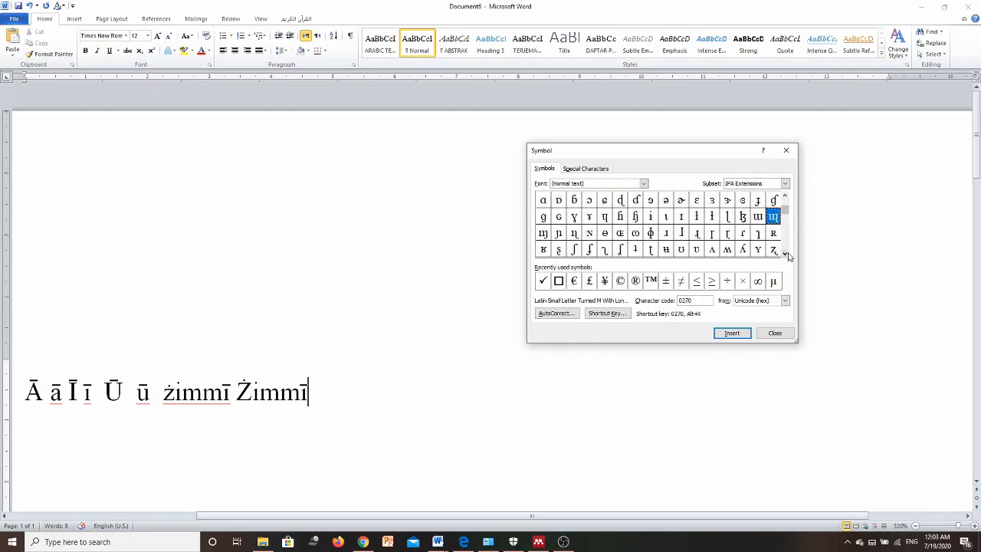
click(787, 256)
click(786, 256)
click(785, 255)
click(784, 255)
click(785, 255)
click(784, 254)
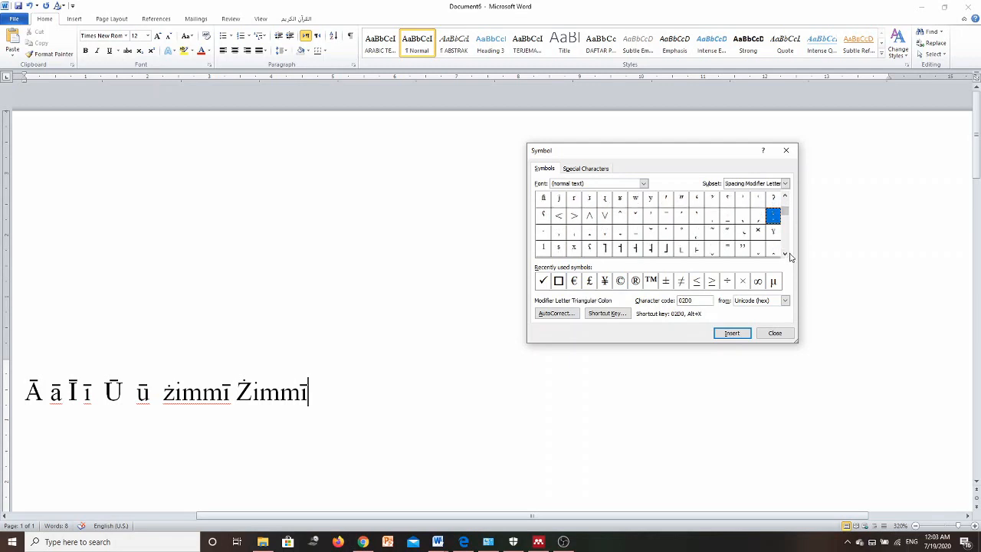
click(784, 254)
click(785, 255)
click(785, 254)
click(785, 255)
click(785, 254)
click(785, 254)
click(785, 255)
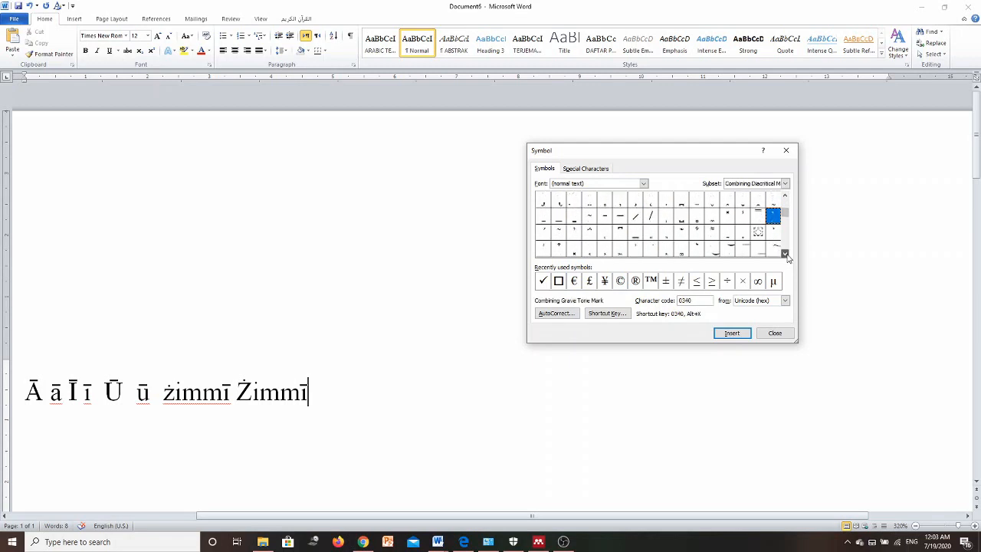
click(784, 254)
click(784, 255)
click(785, 255)
click(785, 255)
click(785, 254)
click(785, 255)
click(784, 255)
click(784, 254)
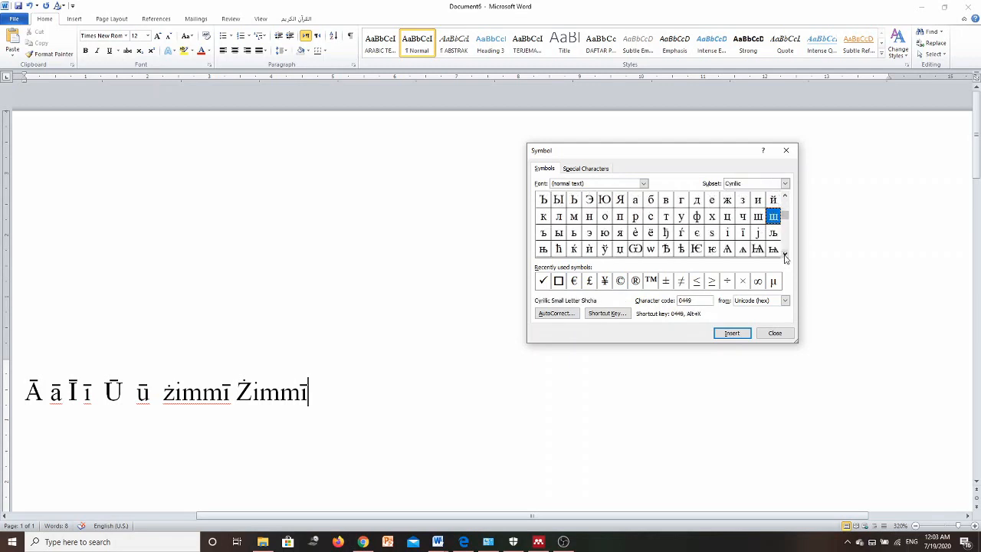
click(784, 254)
click(785, 254)
click(785, 254)
click(785, 254)
click(785, 255)
click(785, 254)
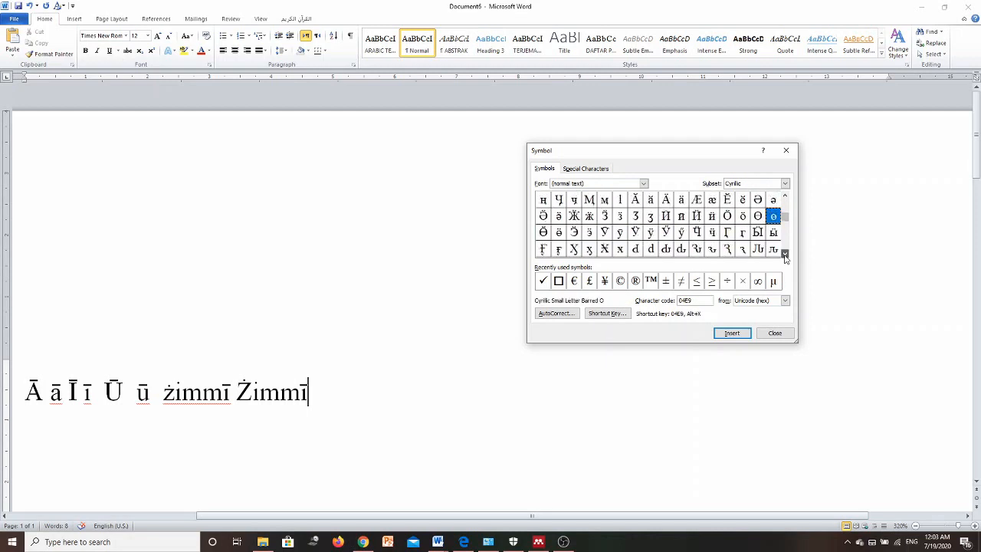
click(785, 254)
click(785, 254)
click(785, 255)
click(785, 254)
click(785, 254)
click(784, 255)
click(784, 254)
click(784, 255)
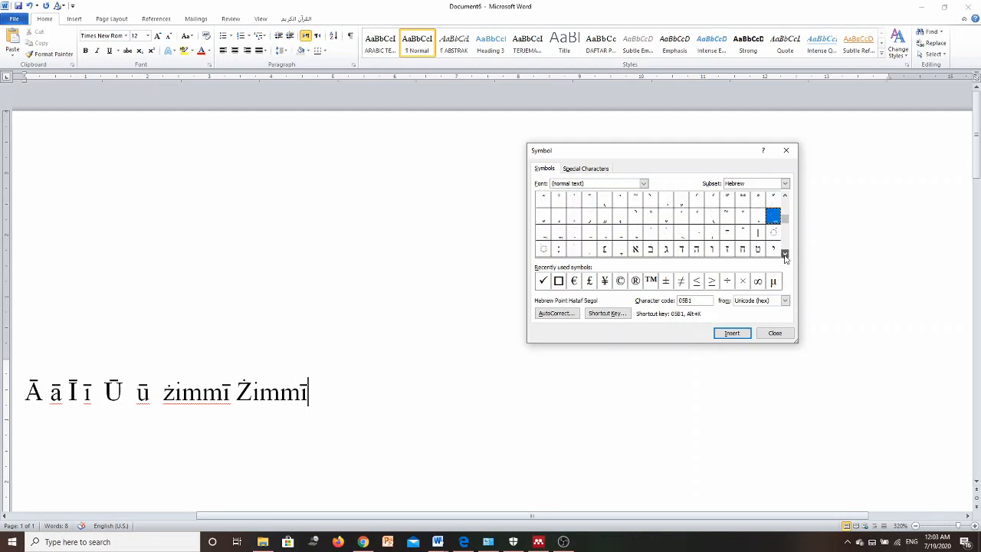
click(785, 254)
click(785, 254)
click(785, 254)
click(785, 255)
click(784, 255)
click(785, 254)
click(784, 254)
click(785, 254)
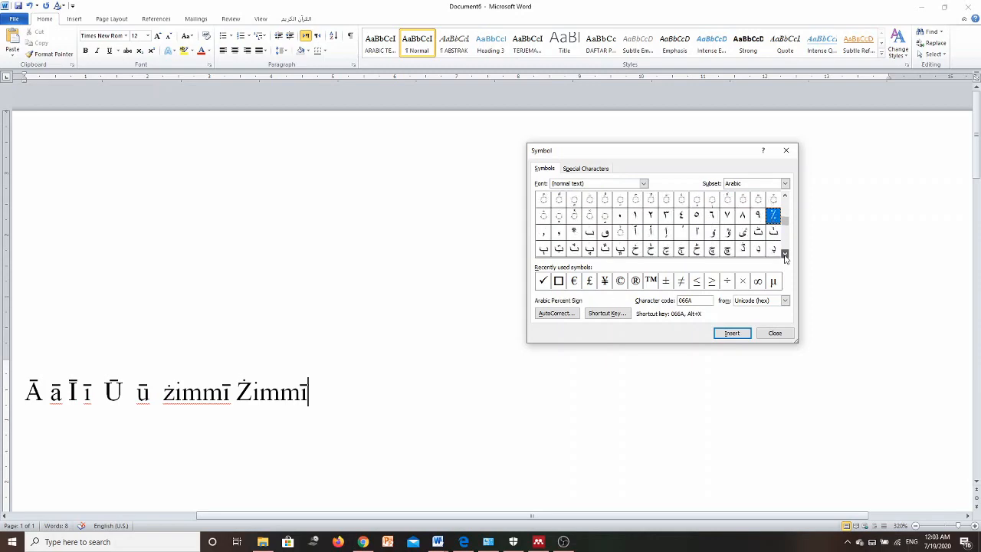
click(785, 255)
click(785, 255)
click(784, 254)
click(784, 255)
click(784, 254)
click(785, 255)
click(784, 255)
click(785, 254)
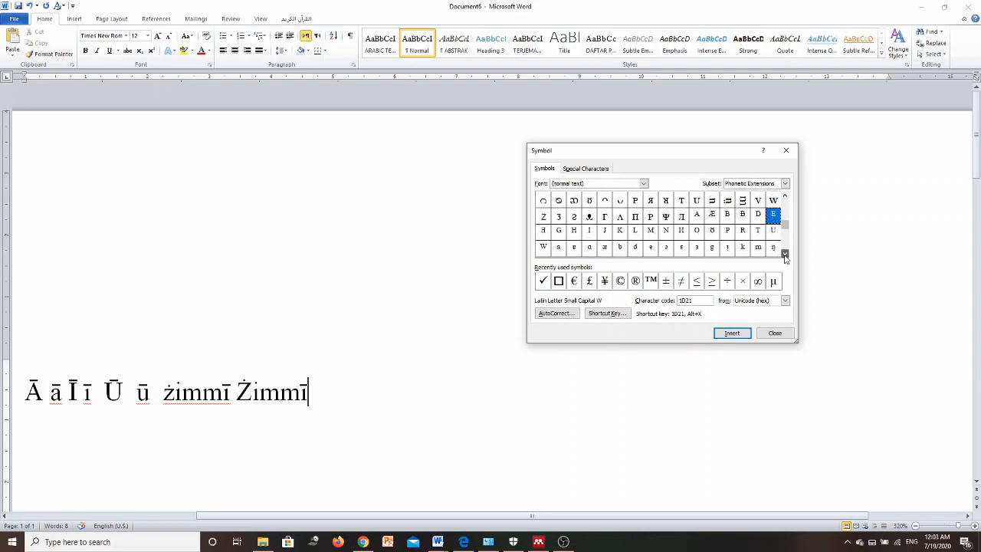
click(785, 255)
click(785, 255)
click(785, 254)
click(784, 254)
click(785, 255)
click(785, 254)
click(785, 255)
click(785, 254)
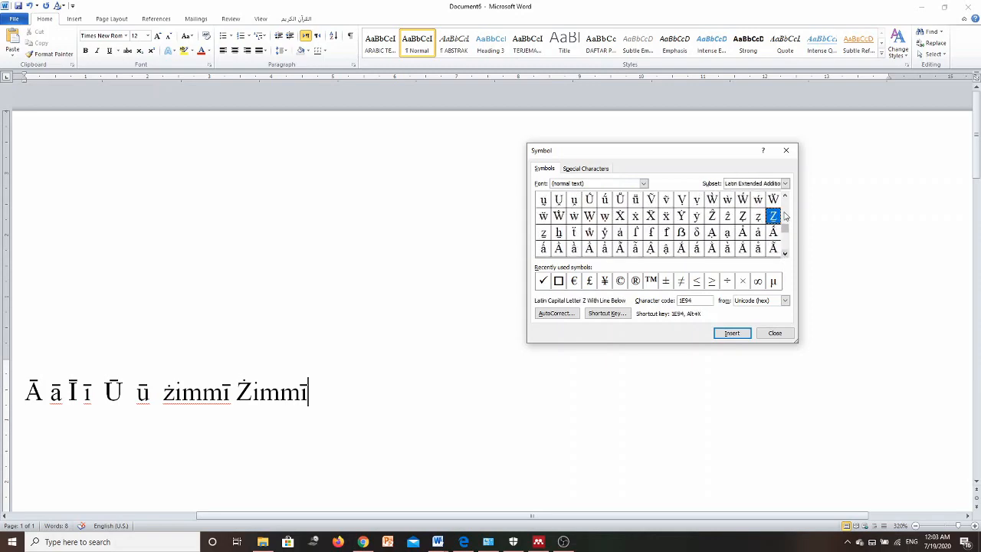
- Look back through the dotted letters to capital Ḥ and choose Latin Extended Additional as the symbol subset
click(786, 196)
click(786, 196)
click(786, 196)
click(785, 196)
click(785, 196)
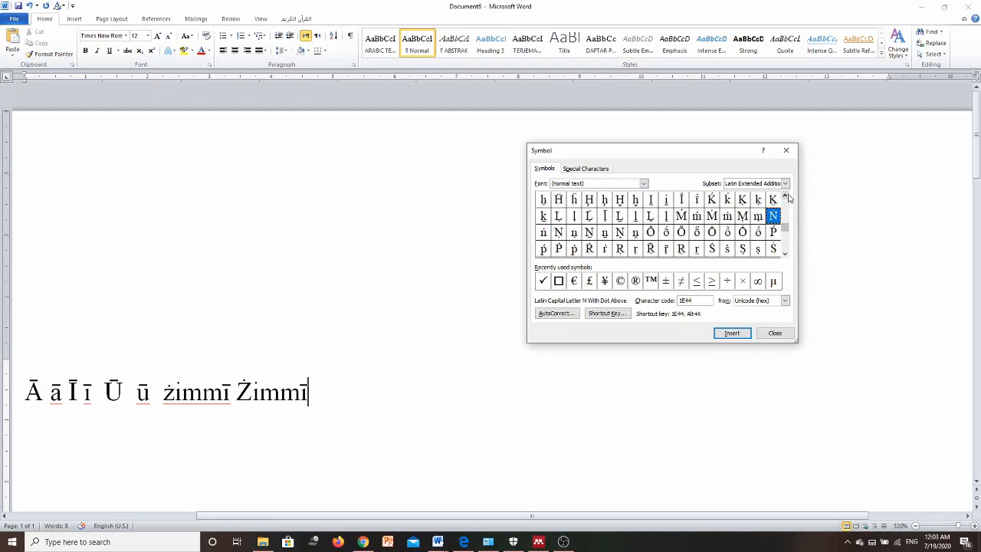
click(785, 197)
click(785, 196)
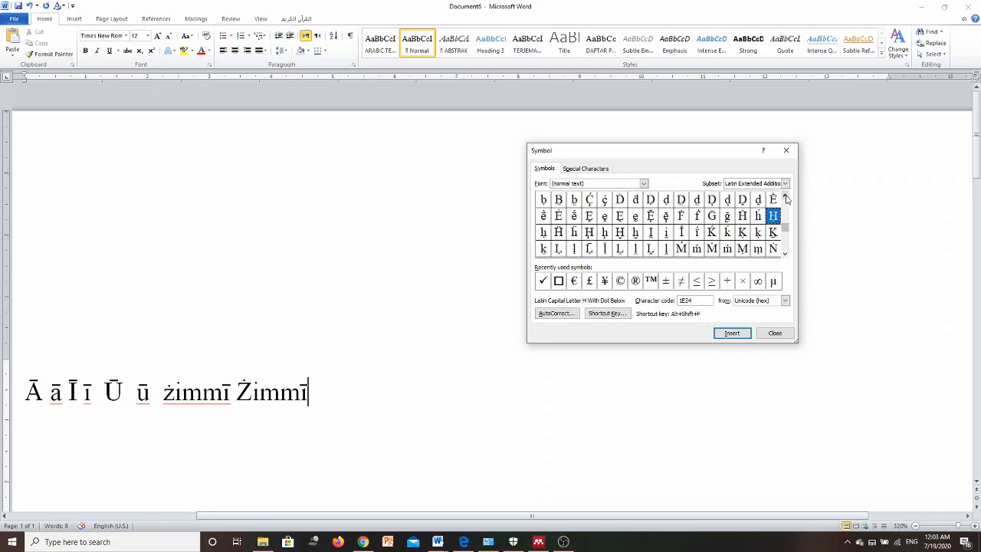
click(785, 185)
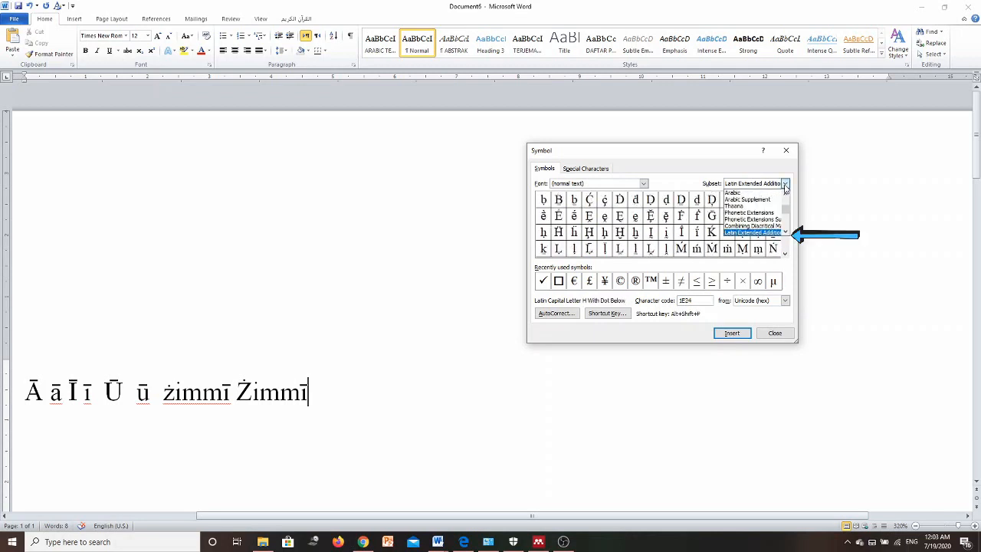
click(766, 233)
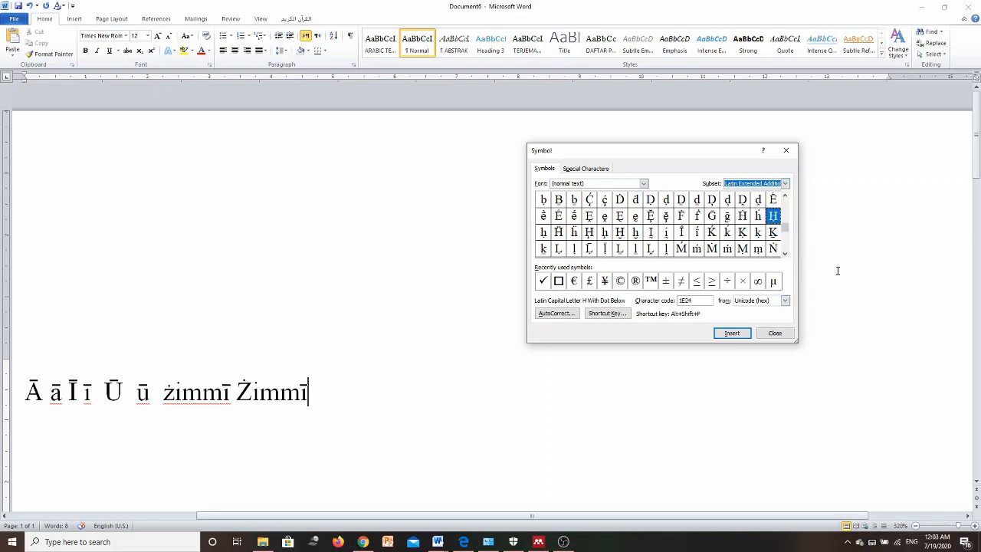
click(785, 183)
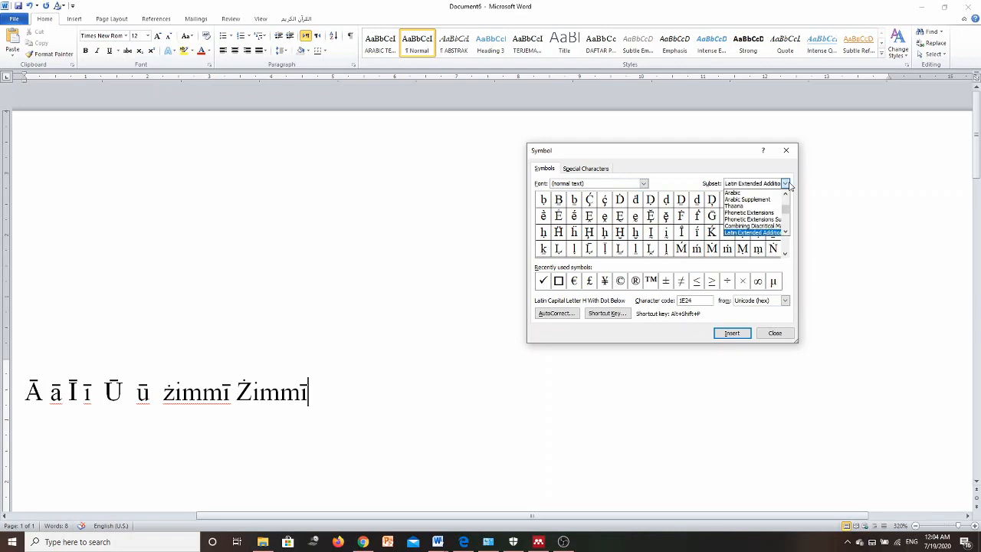
click(757, 233)
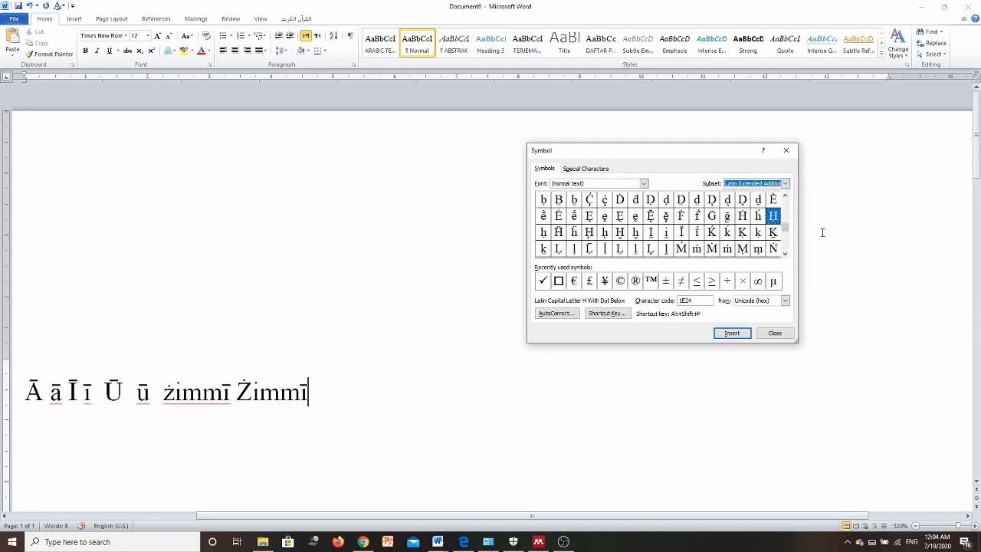
- Find the start of the Latin Extended Additional letters and select the small ḍ with dot below
click(785, 197)
click(784, 197)
click(785, 197)
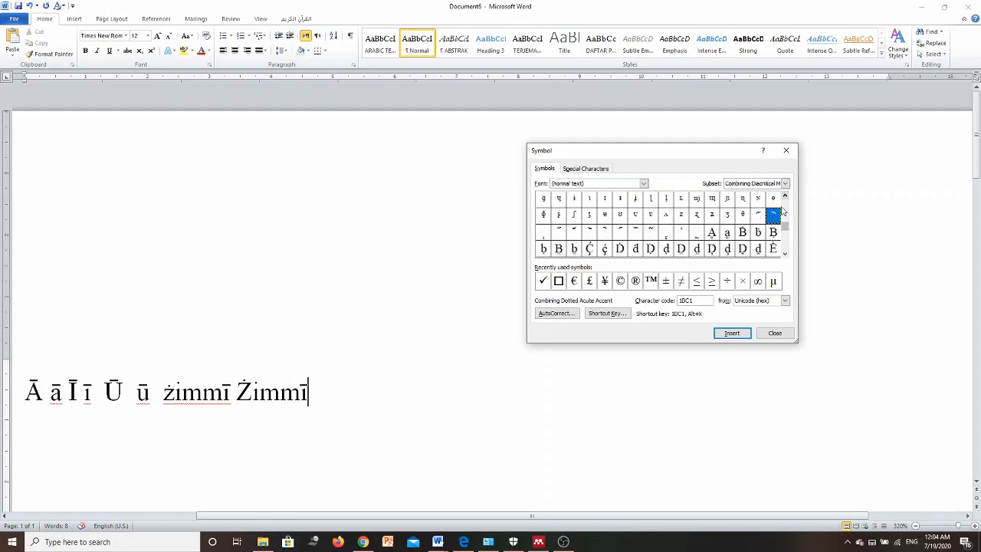
click(784, 255)
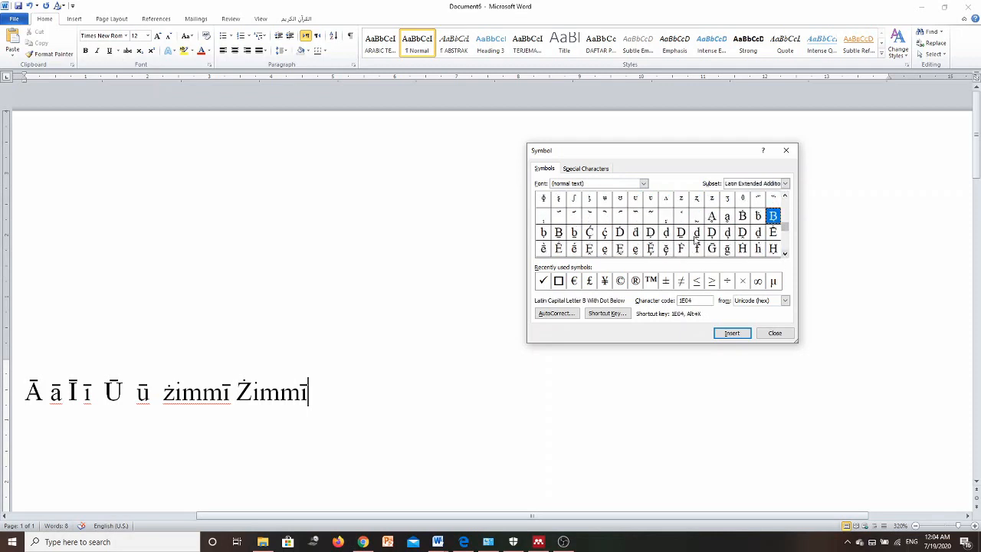
click(671, 238)
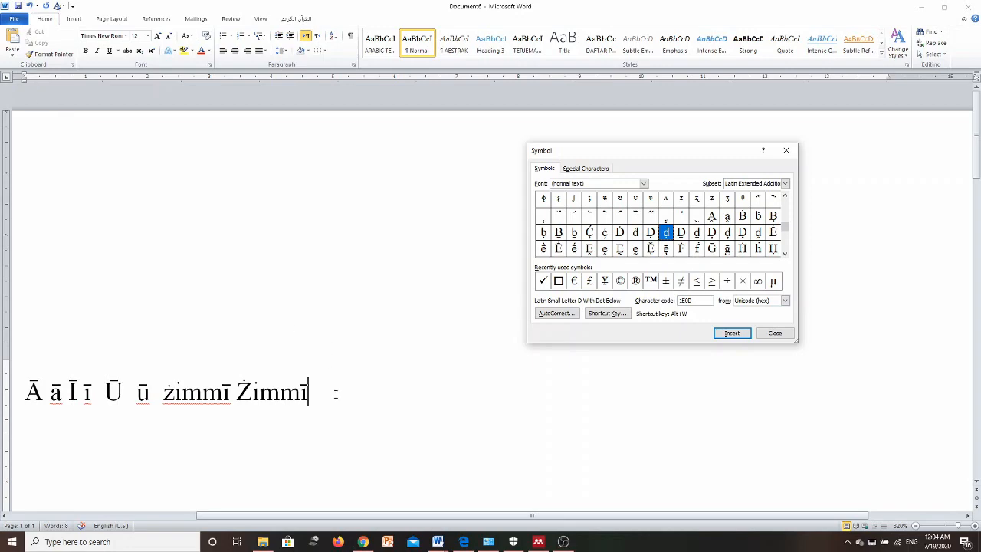
- Switch to the DAFTAR ISI document with the transliteration table and move the Symbol dialog clear of the table
click(439, 541)
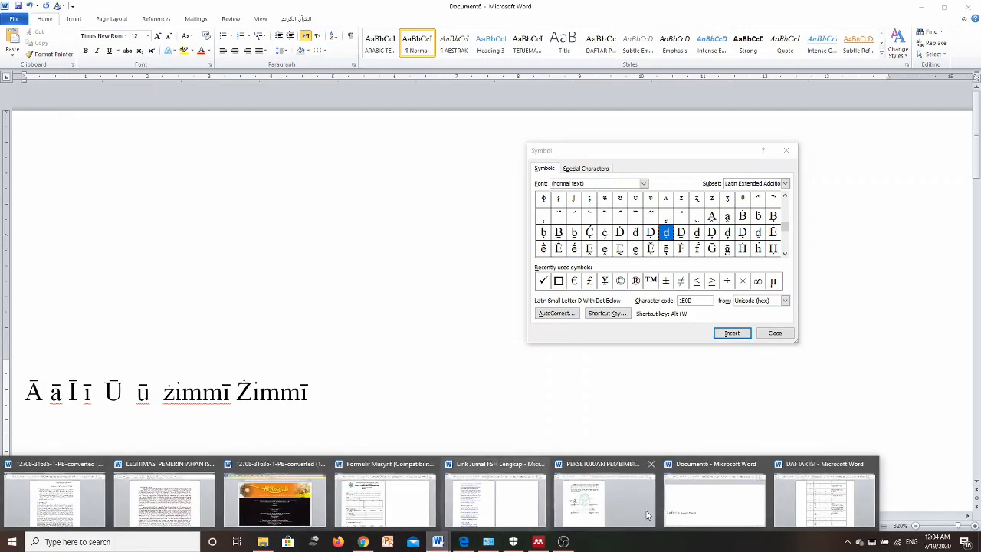
click(828, 502)
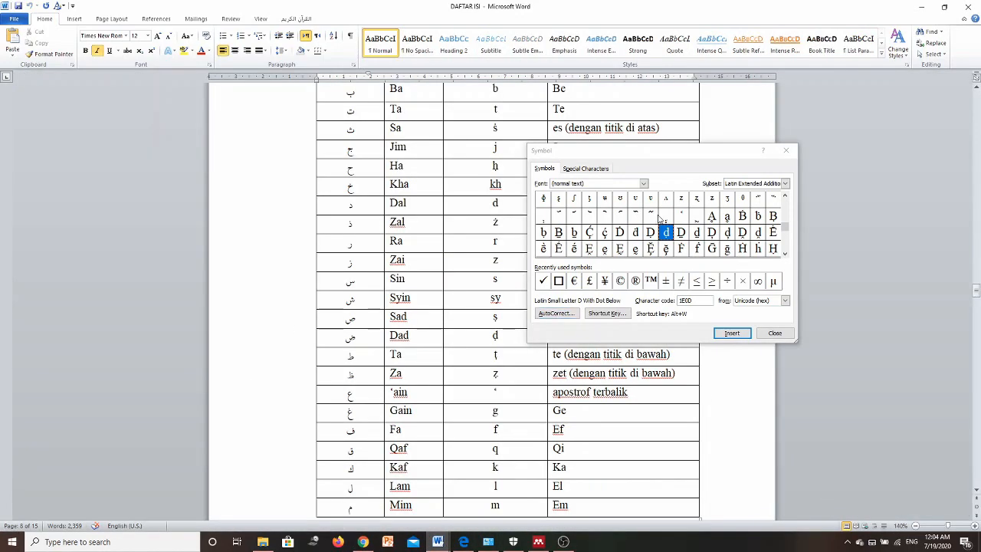
drag(715, 158, 895, 92)
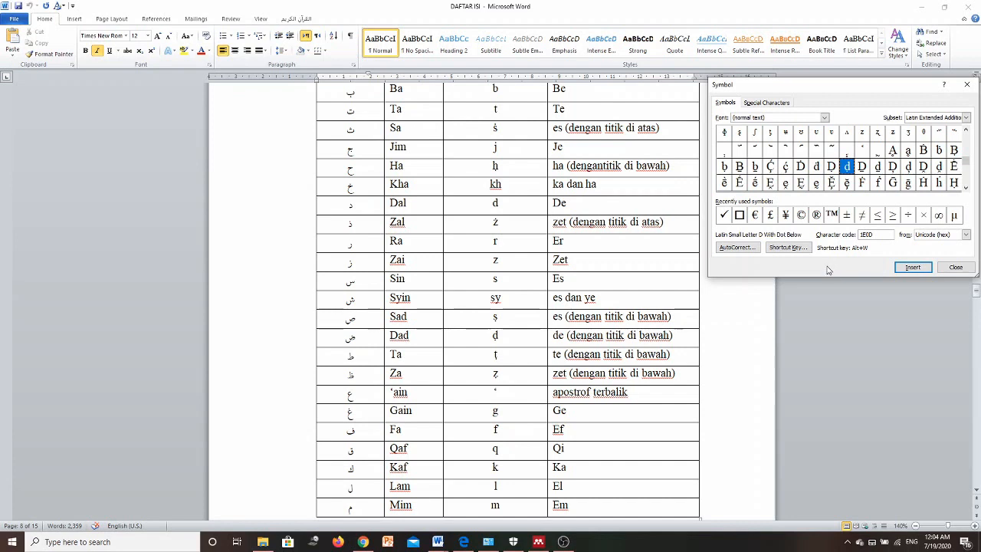
- Assign the shortcut Alt+W to the small letter ḍ with dot below, saved in Normal
click(788, 247)
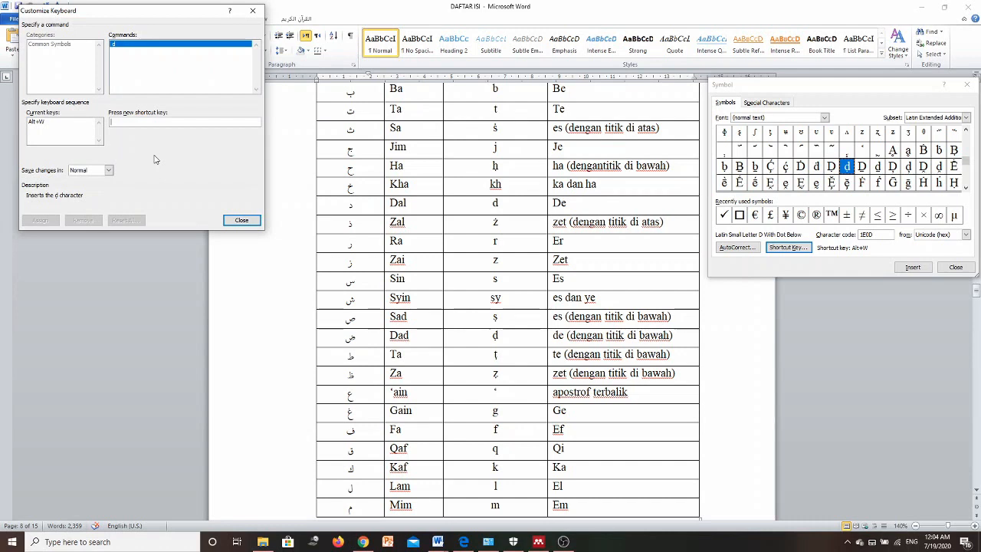
key(alt+w)
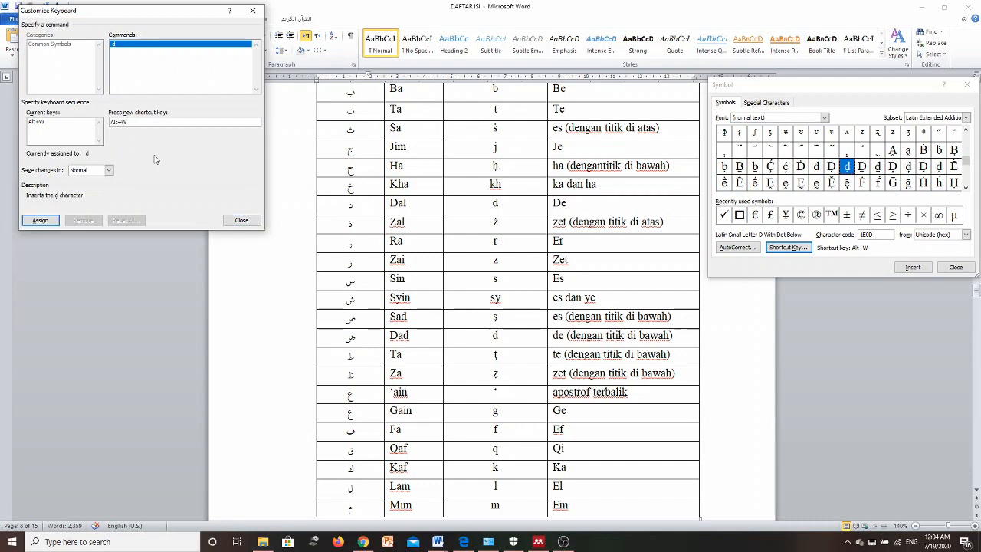
click(35, 221)
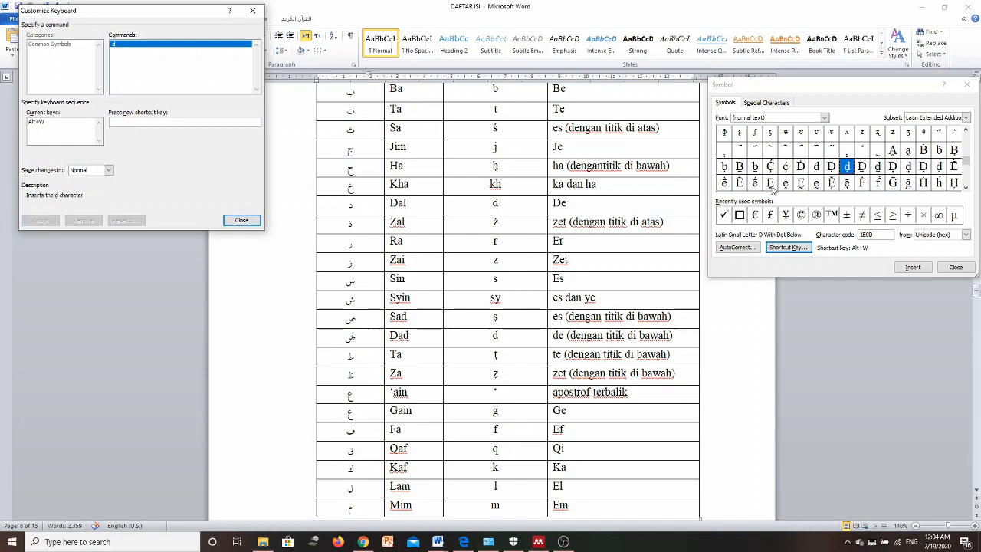
click(241, 220)
- Assign the shortcut Alt+Shift+W to the capital letter Ḍ with dot below, saved in Normal
click(831, 167)
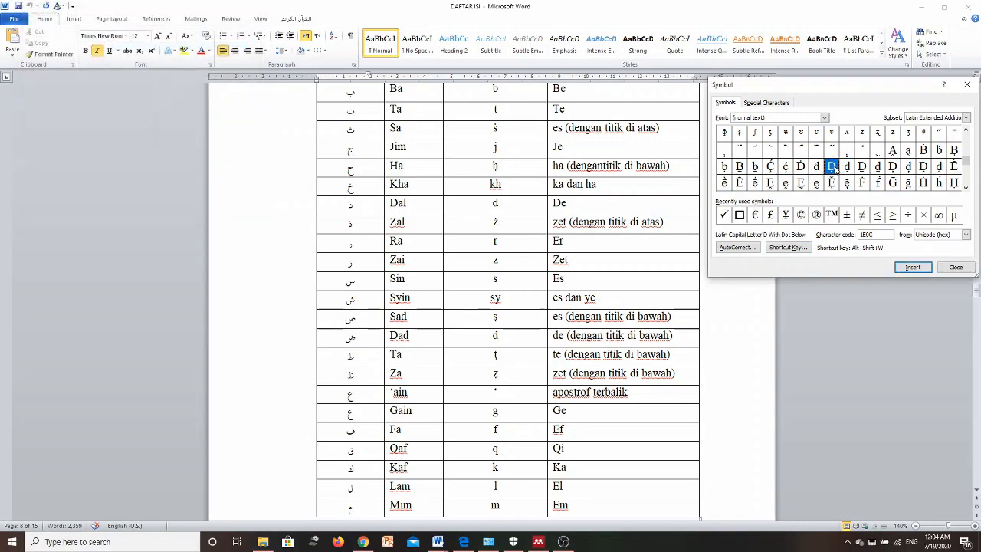
click(790, 247)
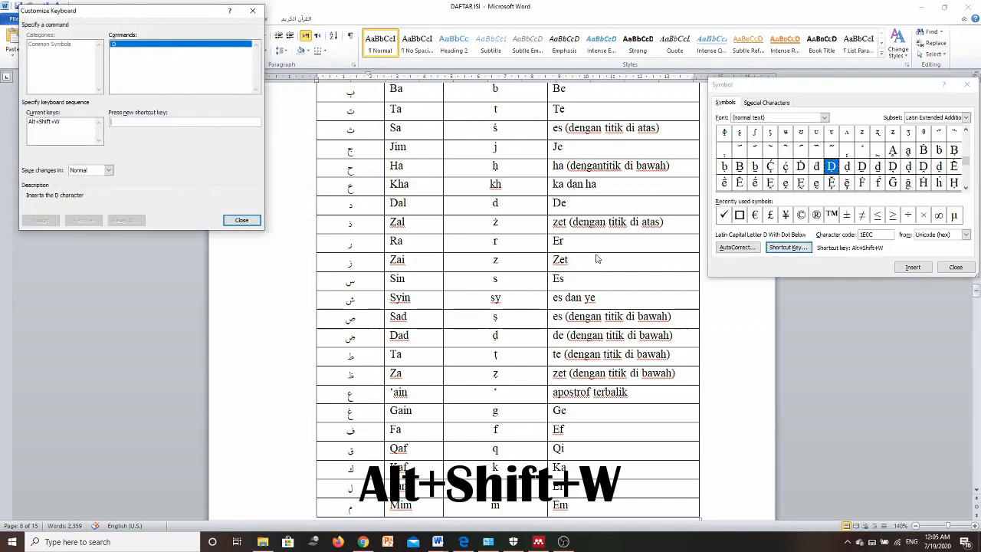
key(alt+shift+w)
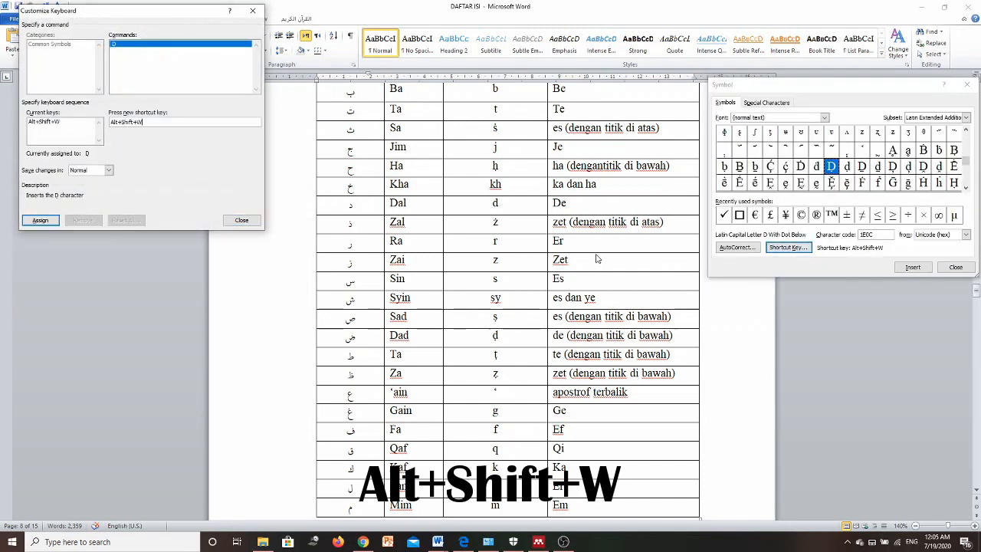
click(44, 223)
click(240, 223)
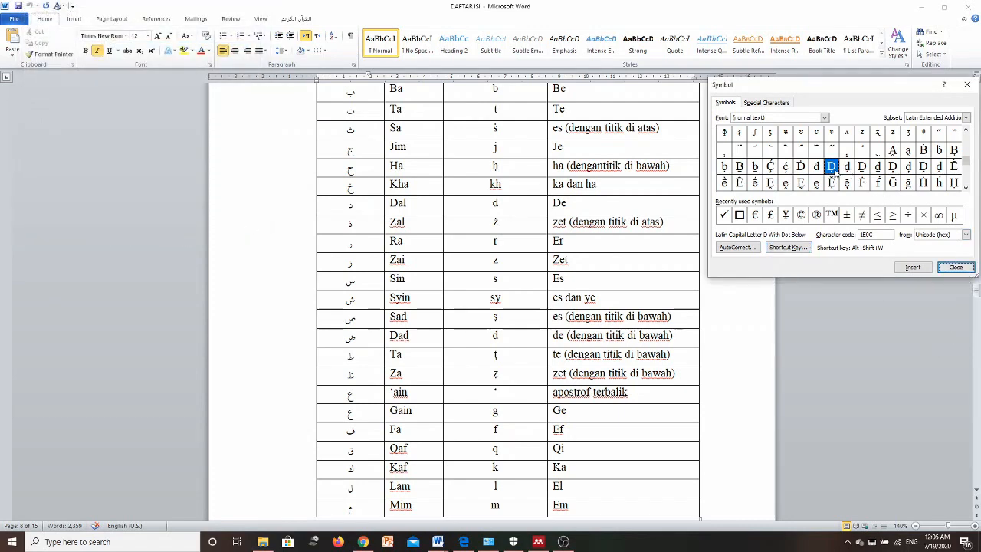
- Locate the capital Ḥ and small ḥ with dot below in the symbol table and check their shortcuts
click(966, 188)
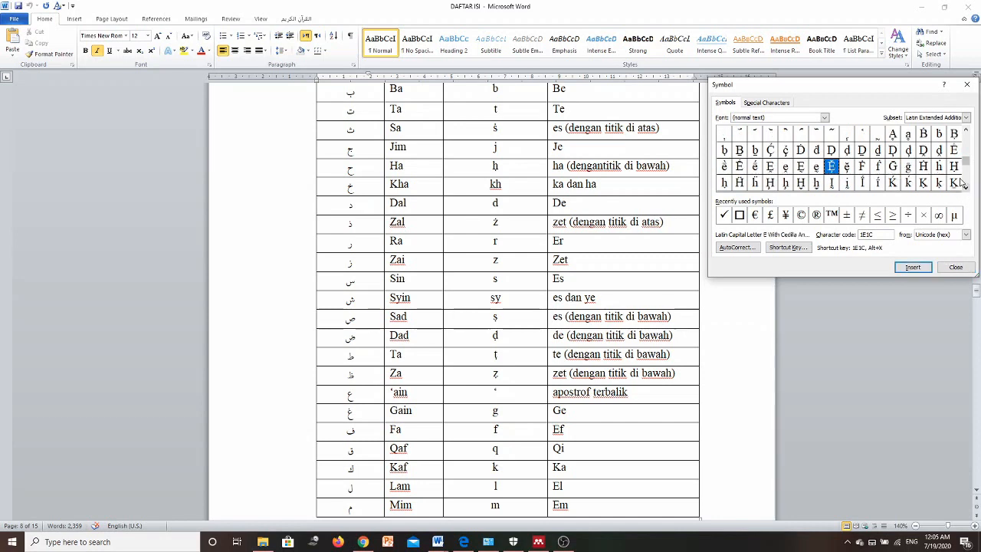
click(954, 167)
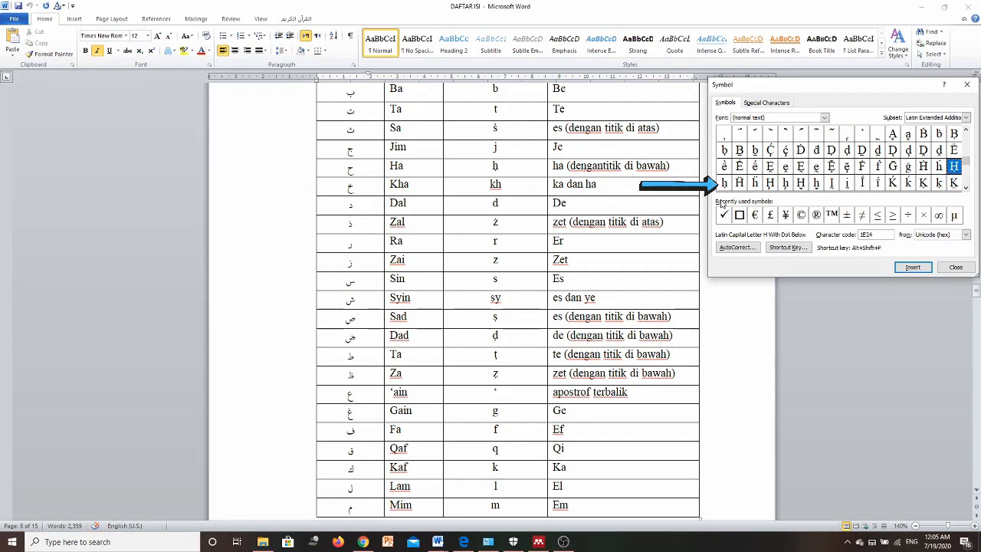
click(725, 186)
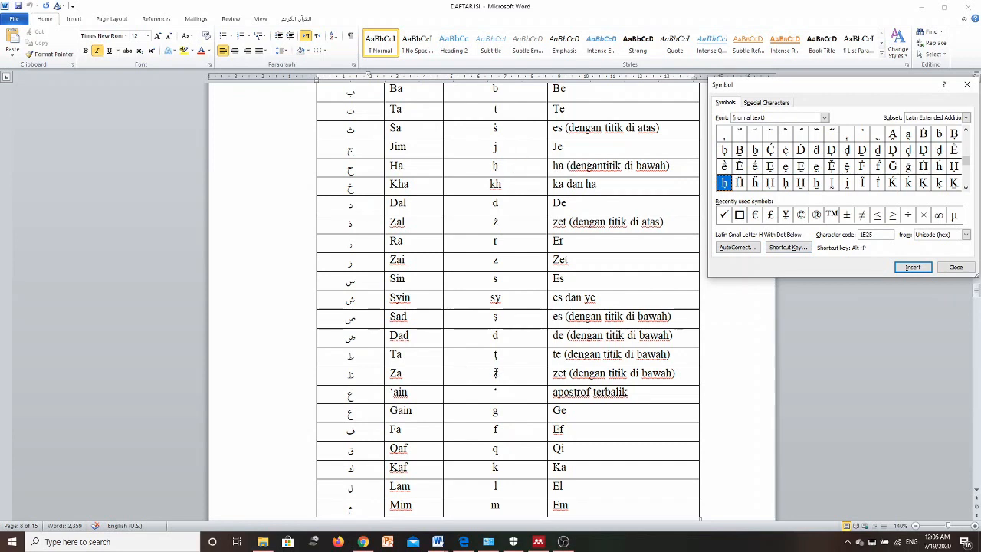
- Check the Ha rows of the transliteration table and assign Alt+P to the small letter ḥ with dot below, saved in Normal
scroll(496, 372, down, 3)
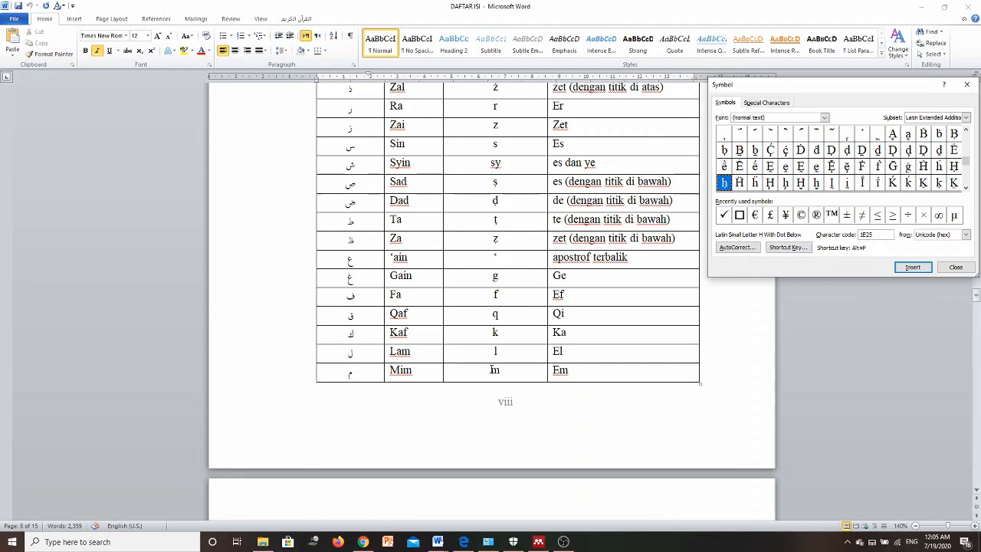
scroll(495, 332, up, 4)
scroll(495, 317, down, 14)
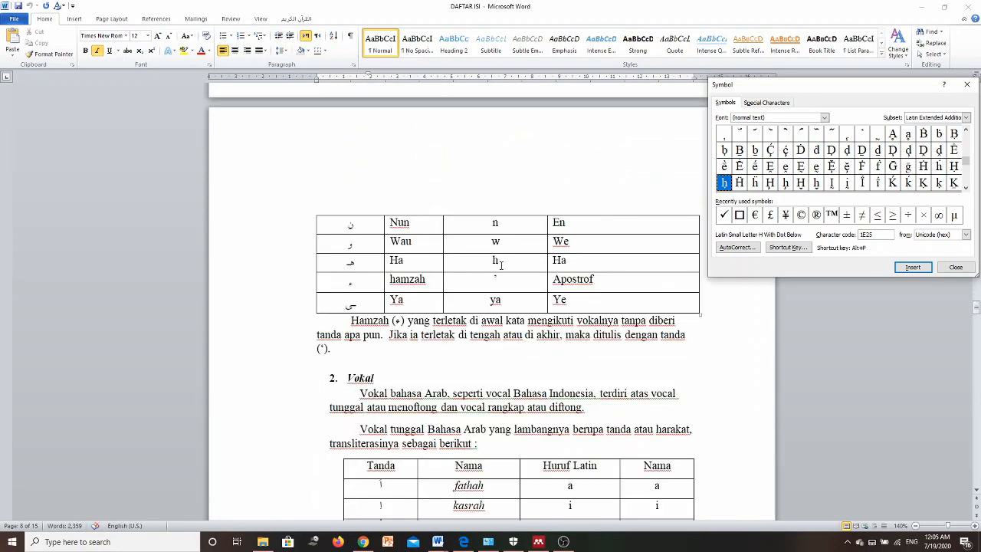
scroll(499, 264, up, 10)
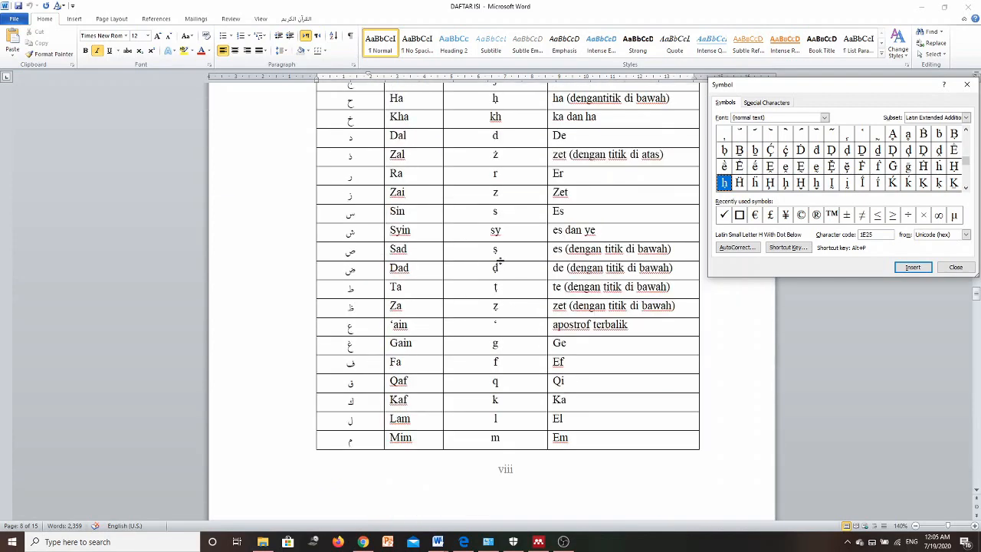
scroll(413, 134, up, 2)
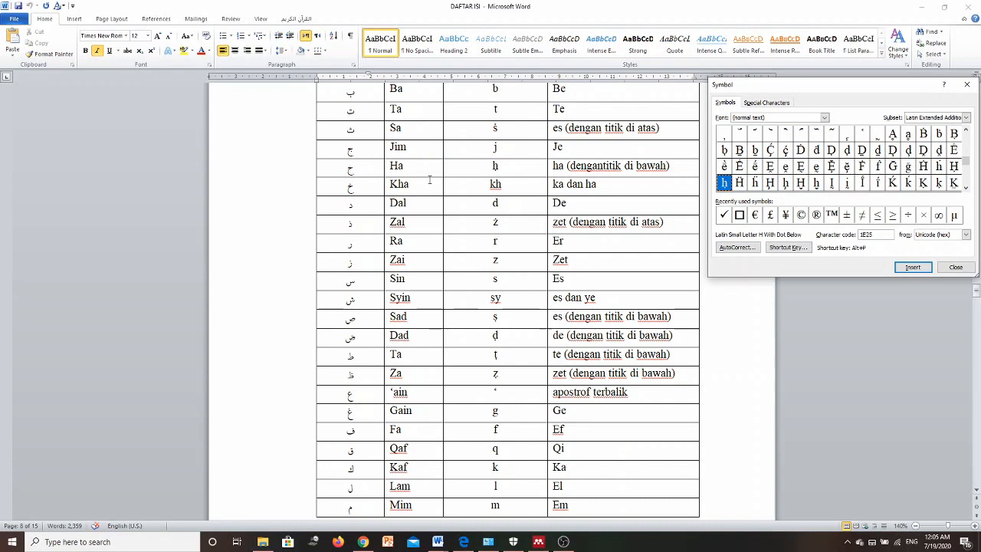
click(518, 167)
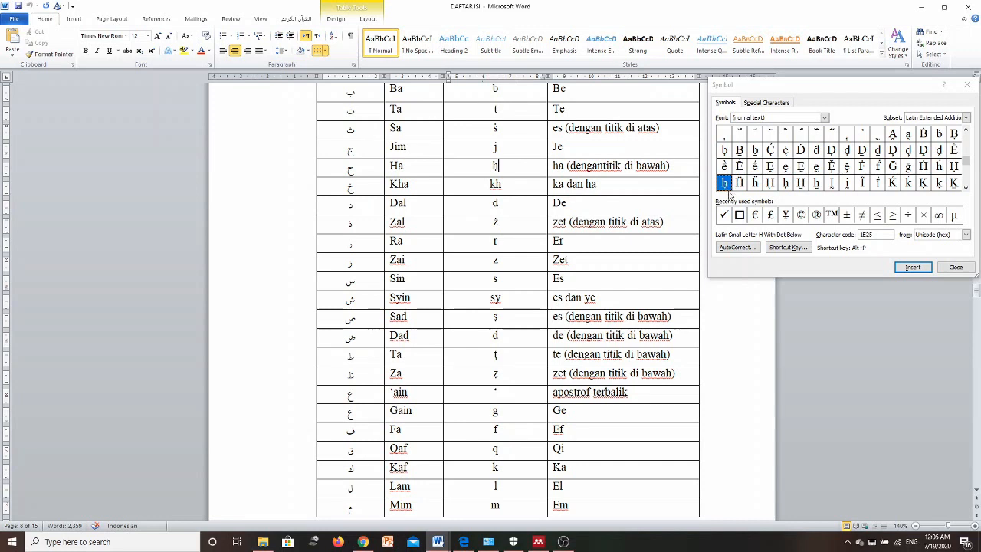
click(797, 249)
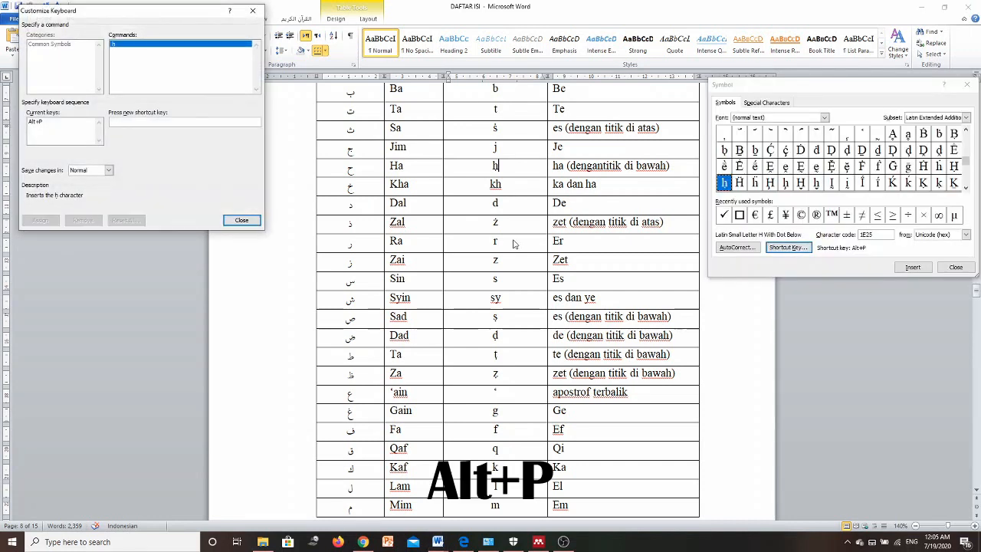
key(alt+p)
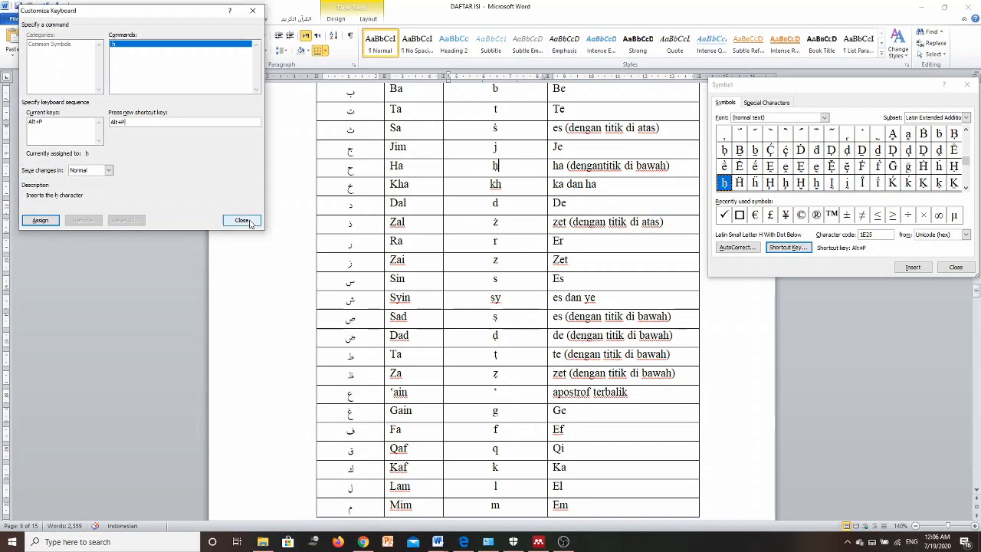
click(40, 220)
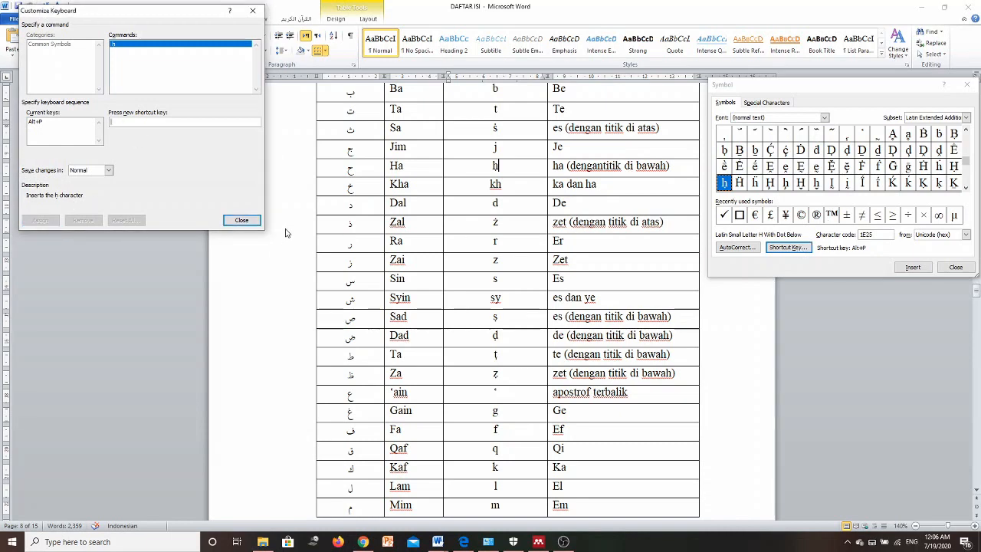
click(242, 221)
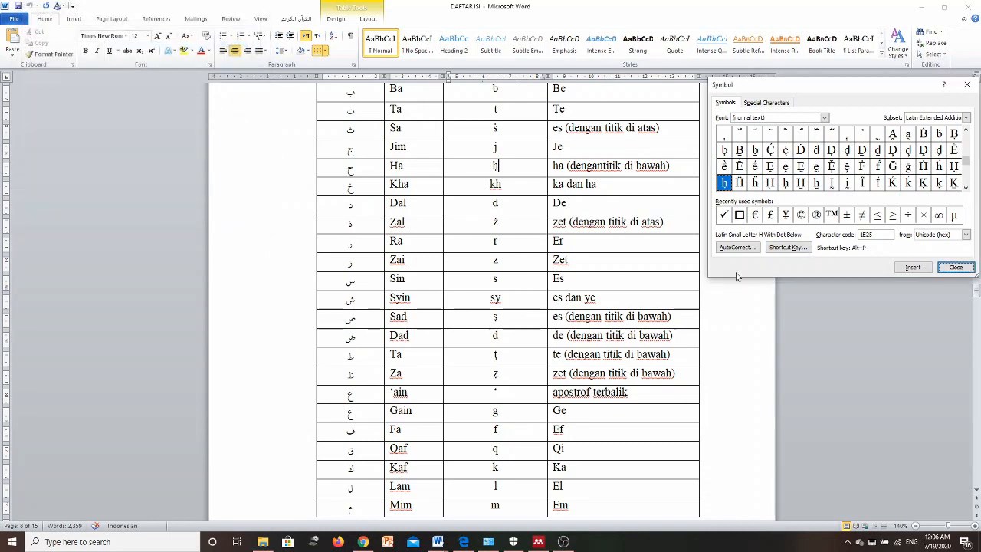
- Assign the shortcut Alt+Shift+P to the capital letter Ḥ with dot below, saved in Normal
click(954, 166)
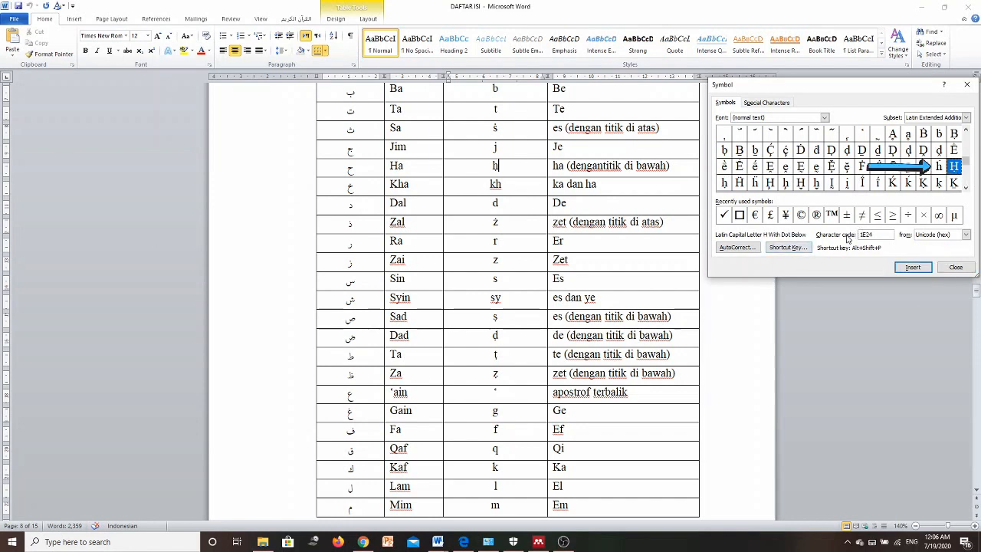
click(786, 248)
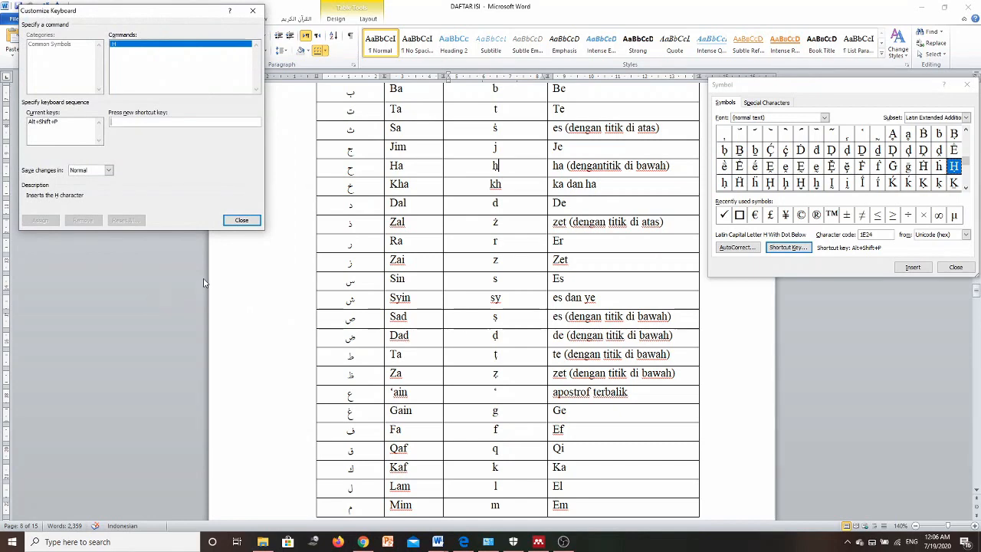
key(alt+shift+p)
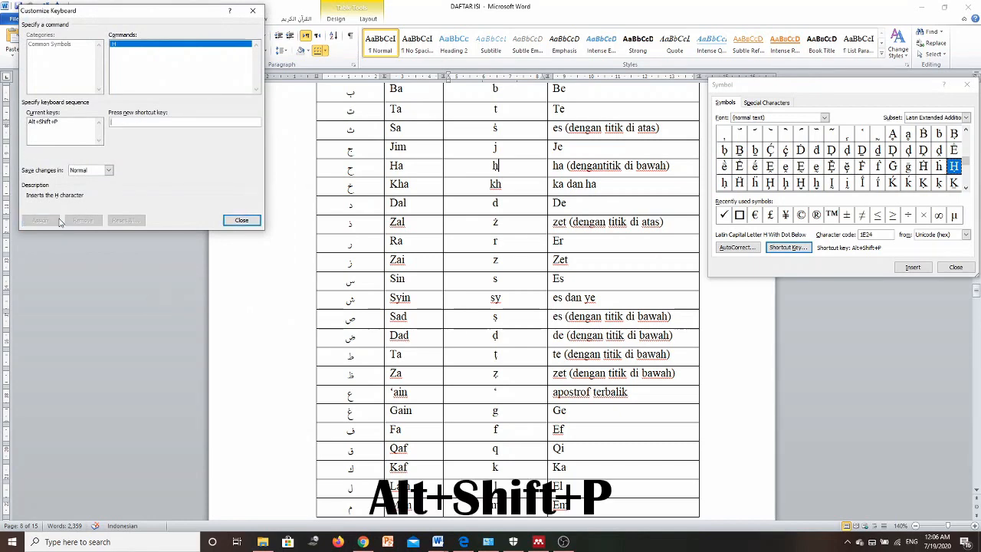
click(241, 220)
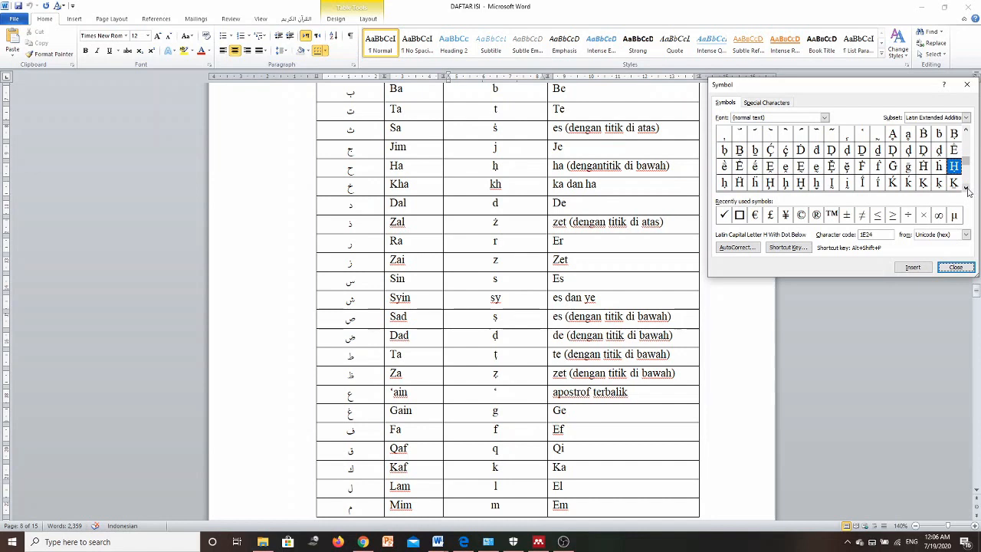
- Find and select the capital letter Ṡ with dot above in the Latin Extended Additional symbols
click(966, 189)
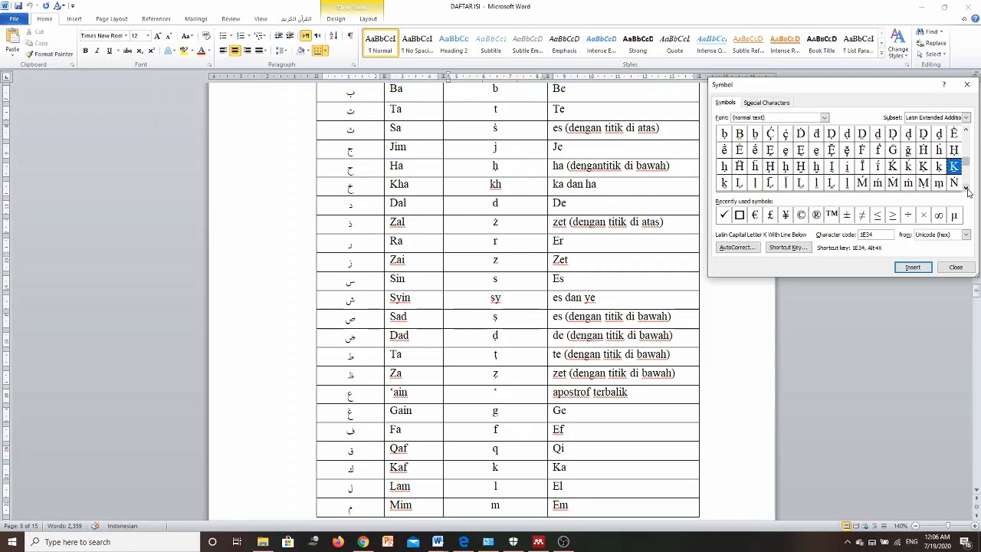
click(966, 189)
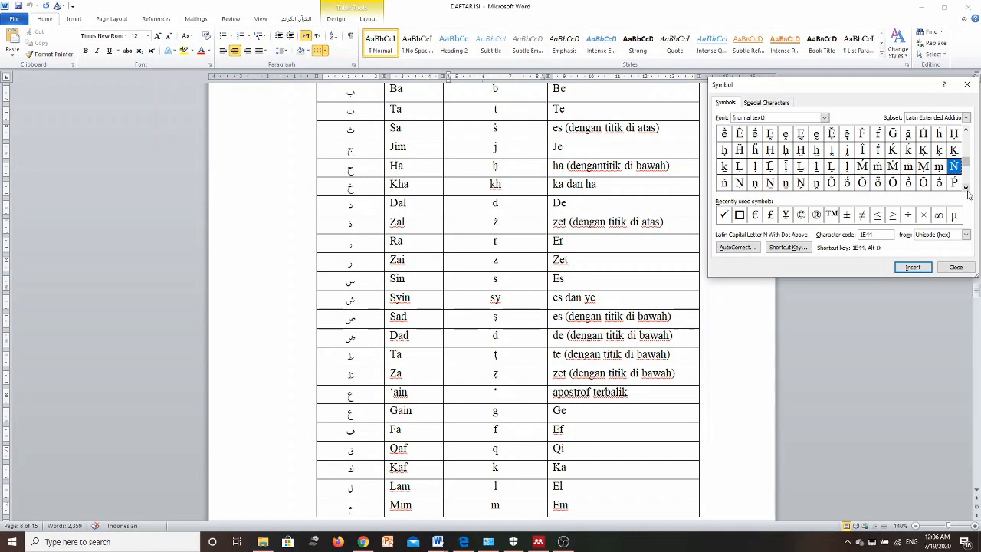
click(966, 189)
click(967, 188)
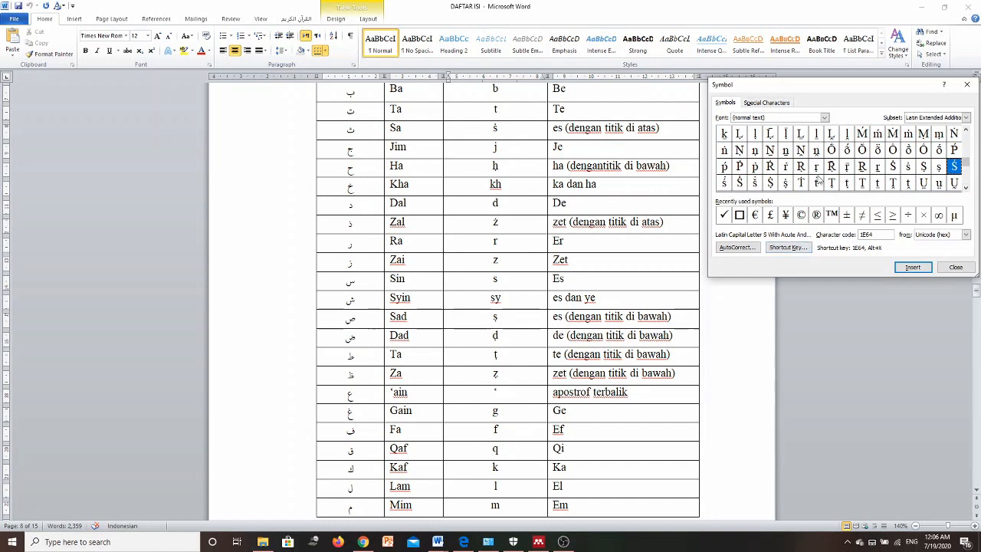
click(894, 170)
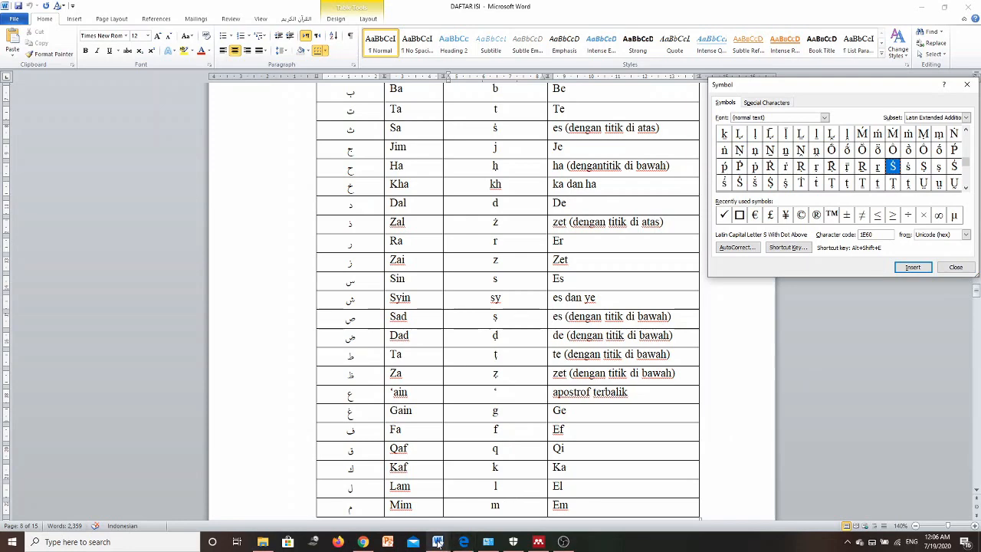
- Return to the DAFTAR ISI document and enlarge it to 160% at the start of the Konsonan table
mouse_move(439, 543)
click(810, 503)
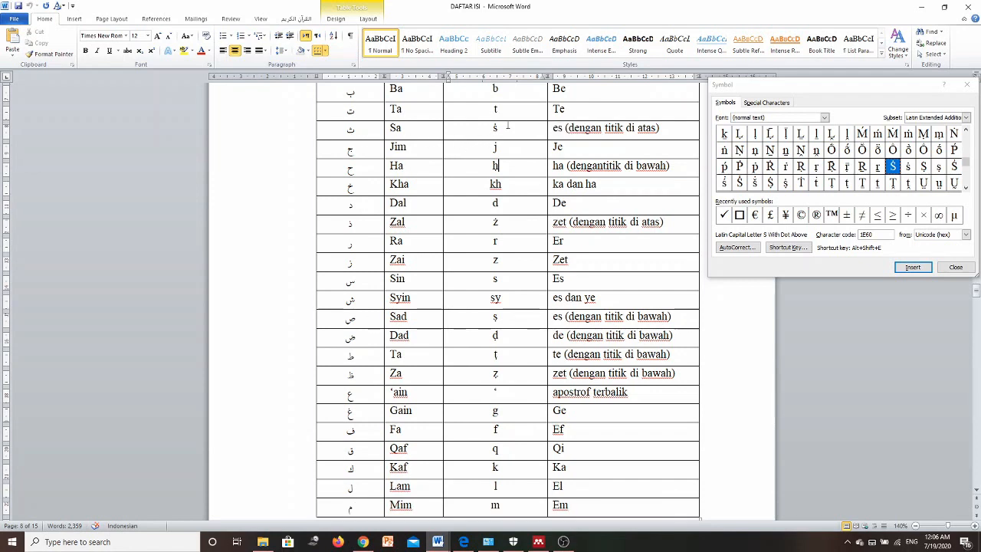
scroll(498, 129, up, 2)
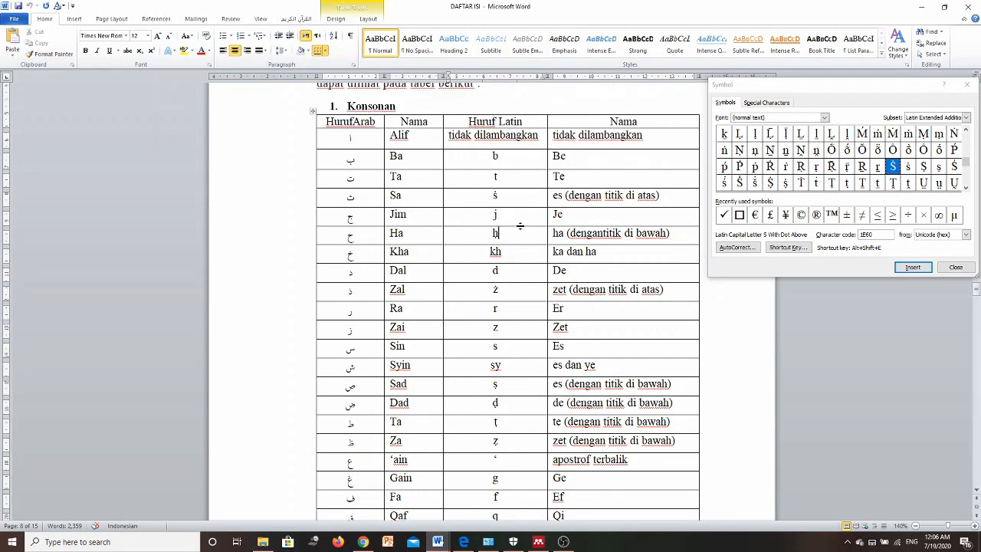
click(974, 526)
click(974, 526)
scroll(684, 428, down, 4)
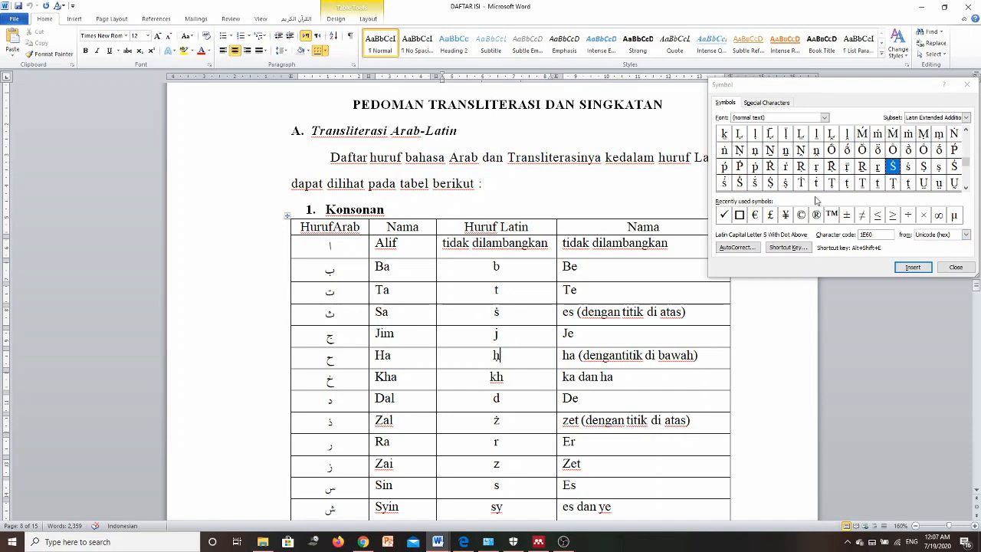
- Assign the shortcut Alt+Shift+E to the selected capital letter Ṡ with dot above, saved in Normal
click(789, 250)
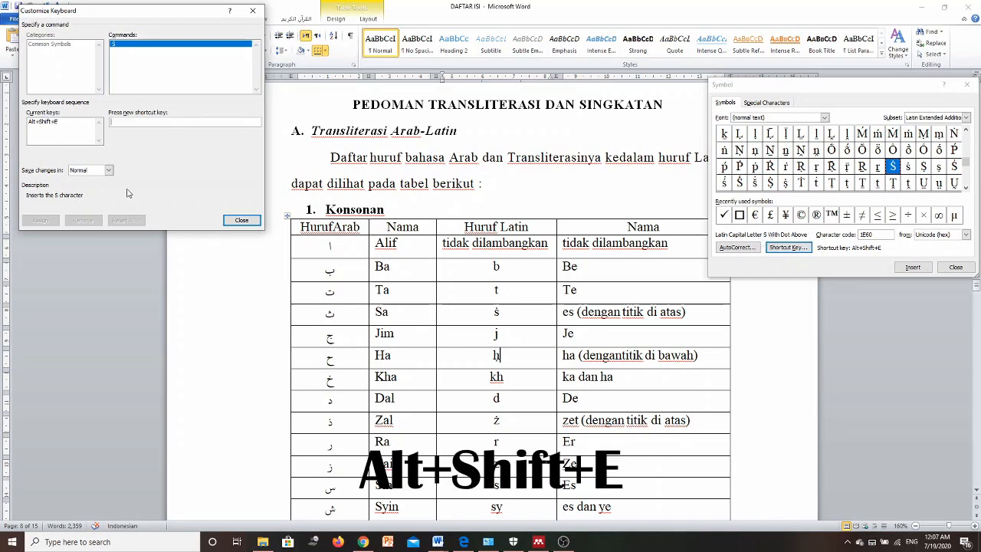
key(alt+shift+e)
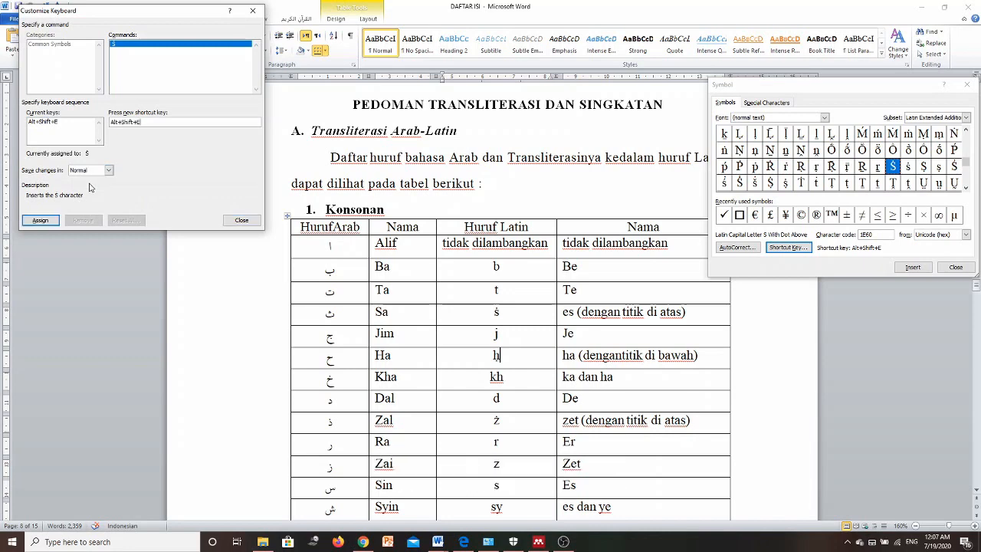
click(40, 221)
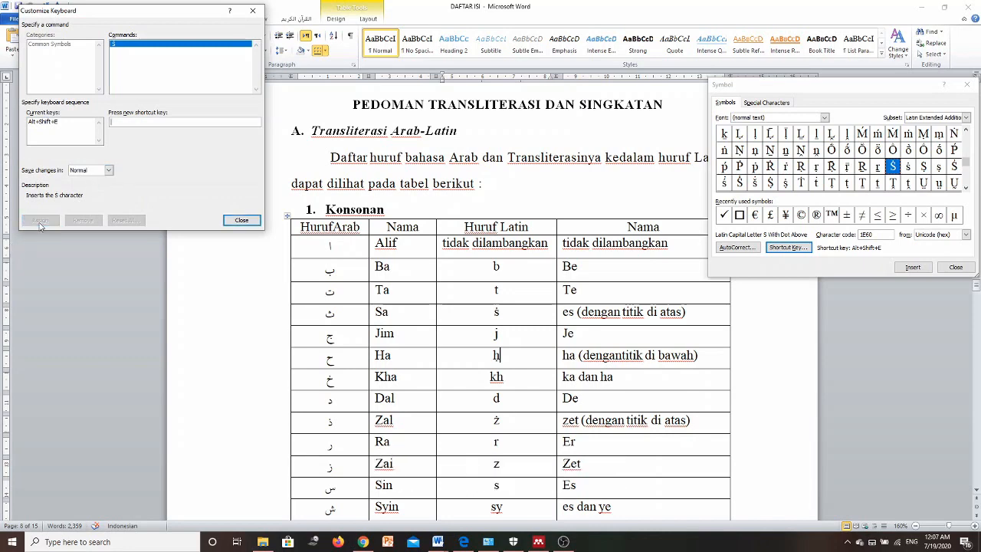
click(239, 220)
- Assign the shortcut Alt+E to the small letter ṡ with dot above, saved in Normal
click(908, 167)
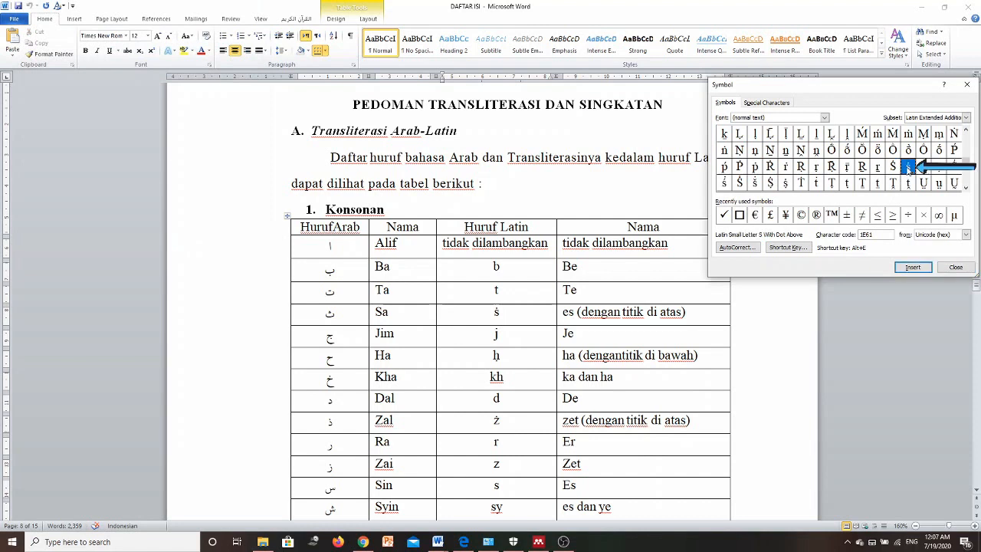
click(788, 247)
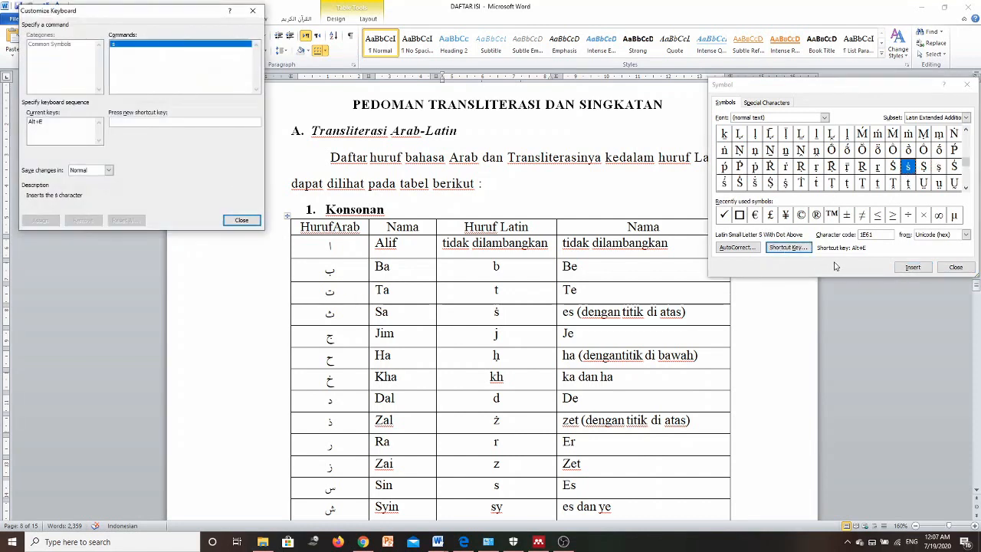
key(alt+e)
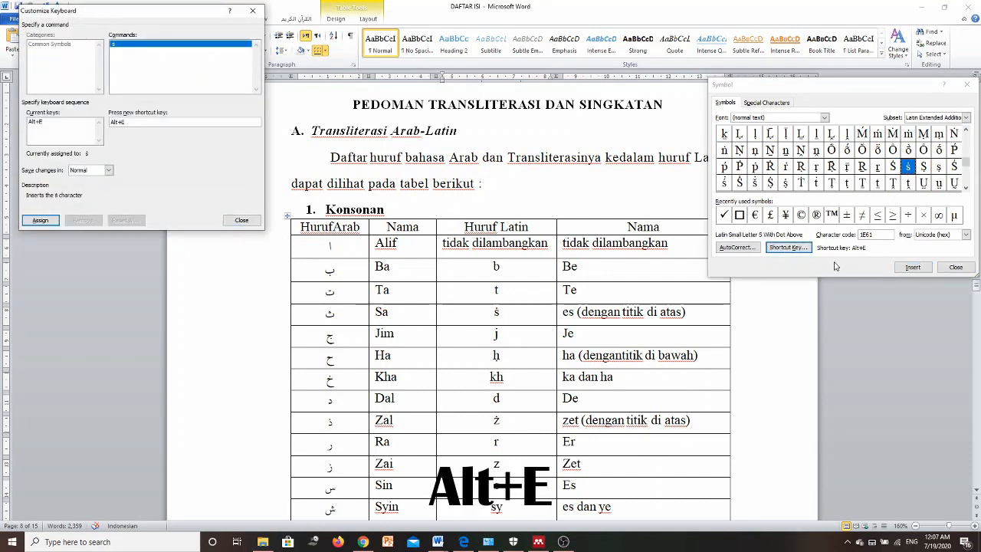
click(40, 221)
click(235, 218)
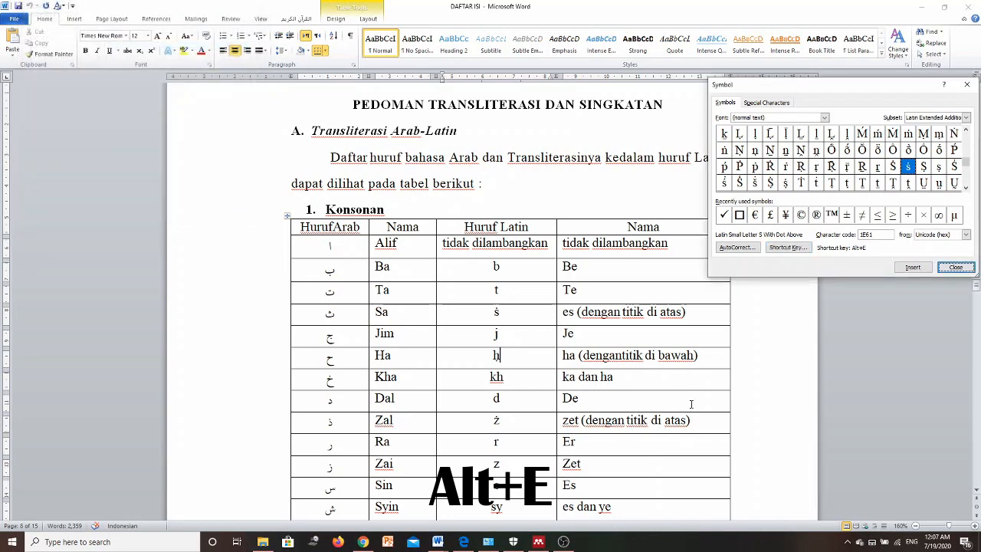
- Assign the shortcut Alt+Shift+Q to the capital letter Ṣ with dot below, used for Sad, saved in Normal
click(923, 166)
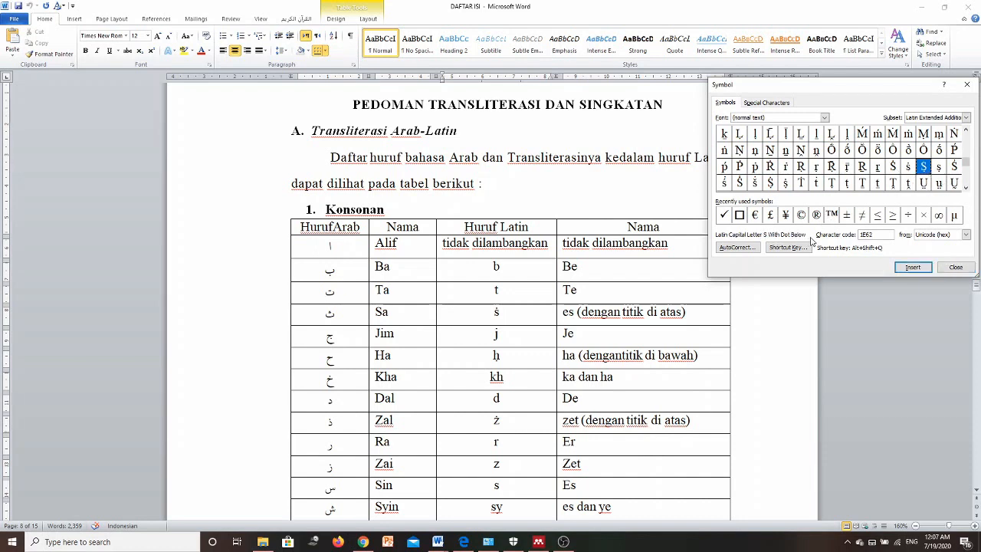
scroll(506, 387, down, 3)
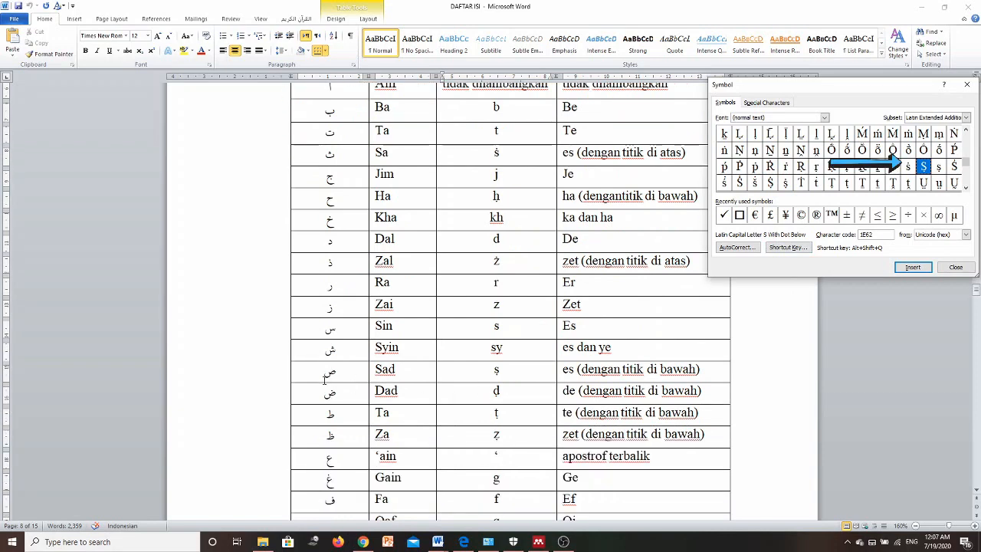
click(786, 248)
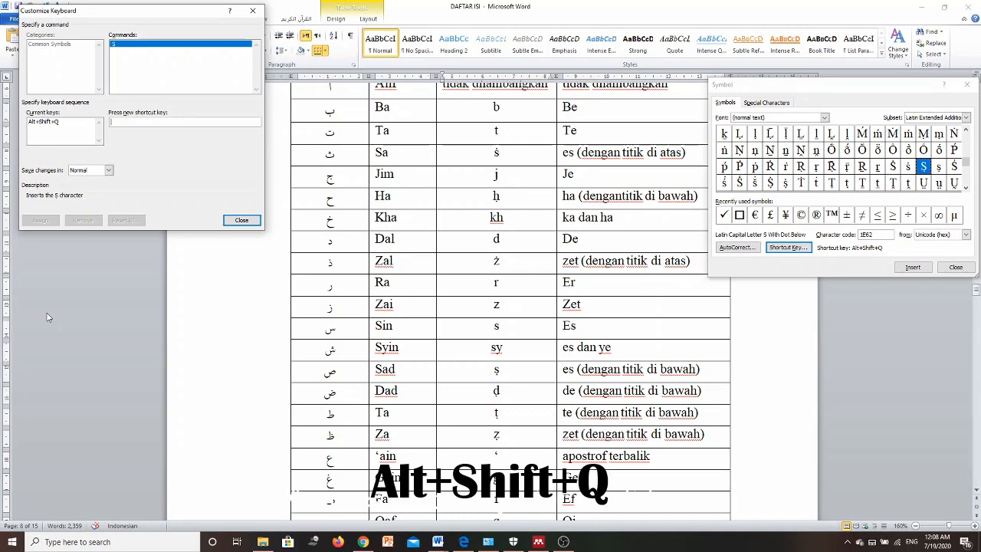
key(alt+shift+q)
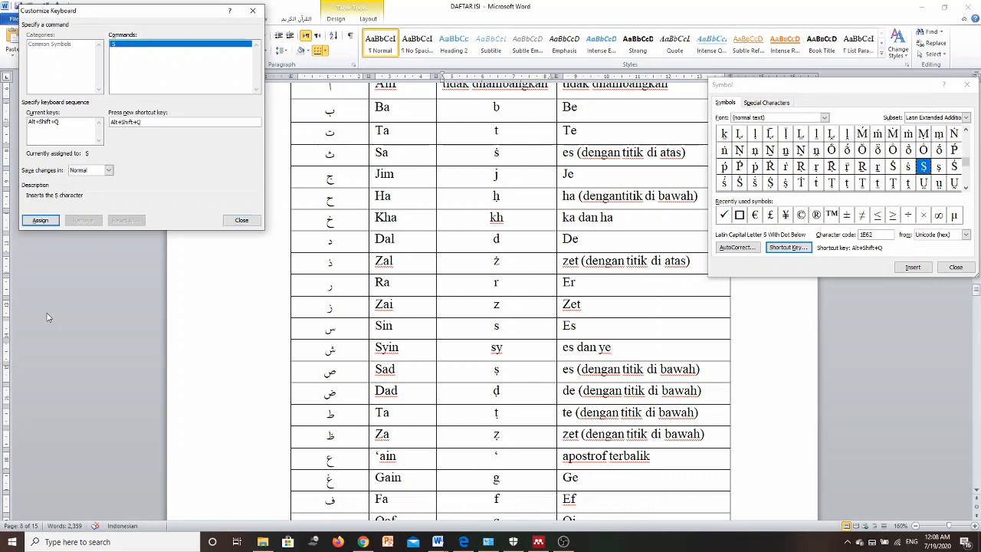
click(40, 220)
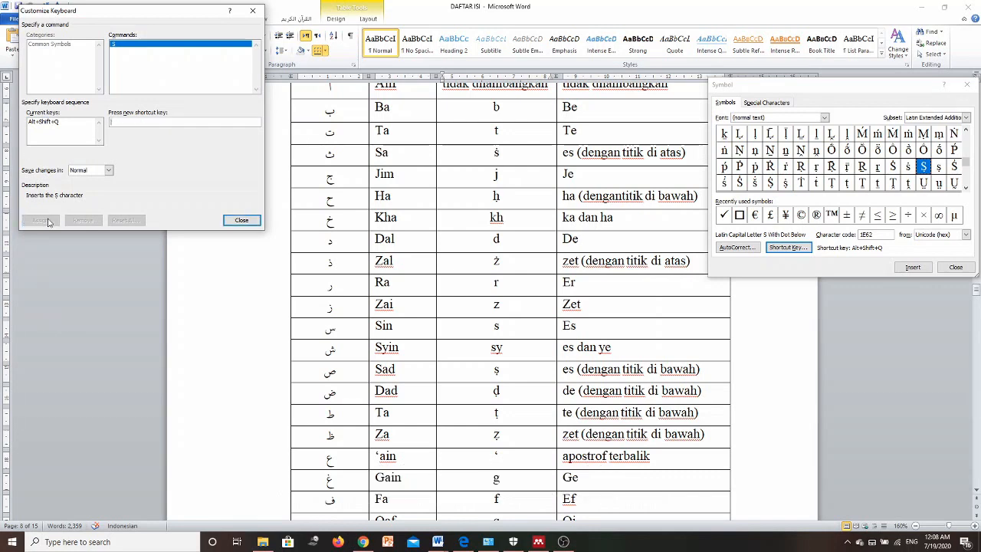
click(241, 220)
- Assign the shortcut Alt+Q to the small letter ṣ with dot below, saved in Normal
click(939, 167)
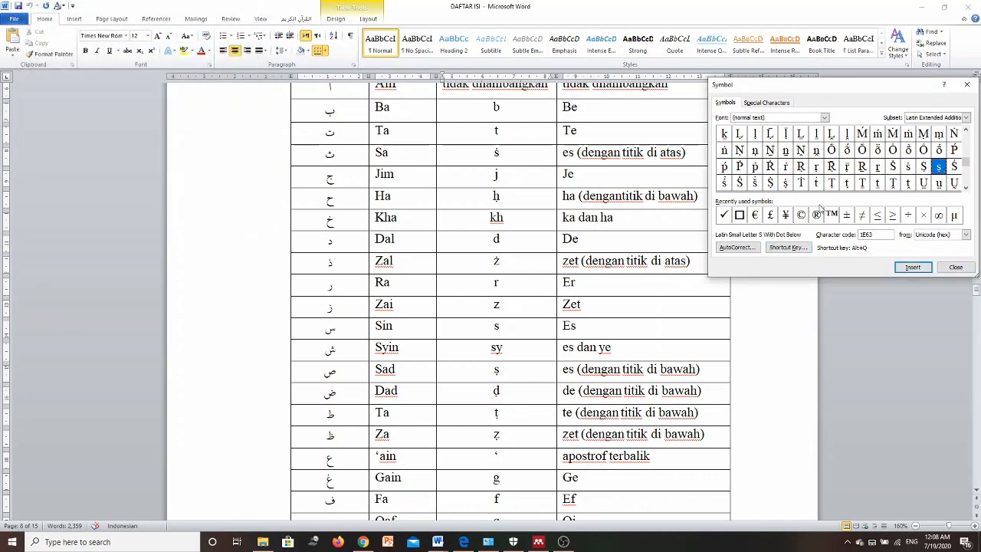
click(790, 247)
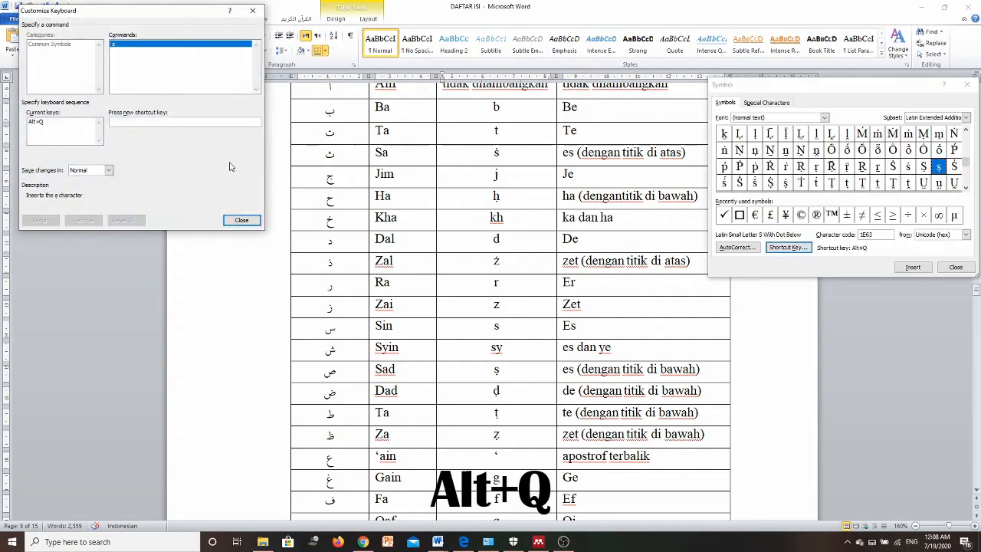
key(alt+q)
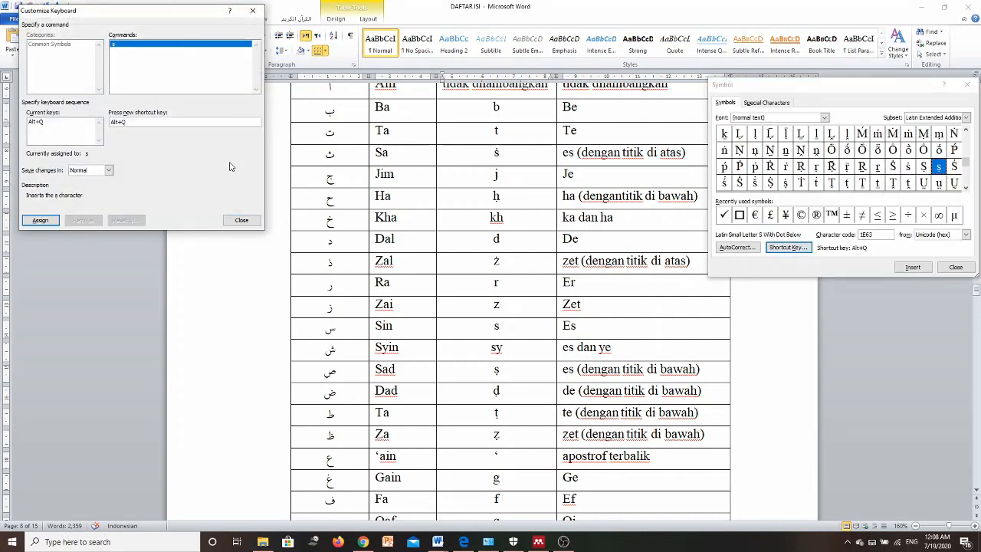
click(40, 221)
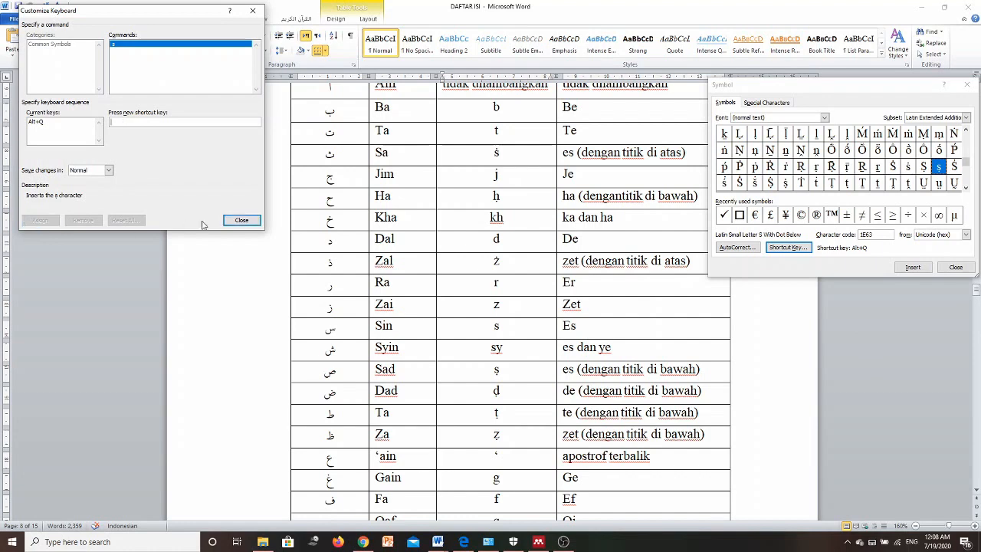
click(242, 220)
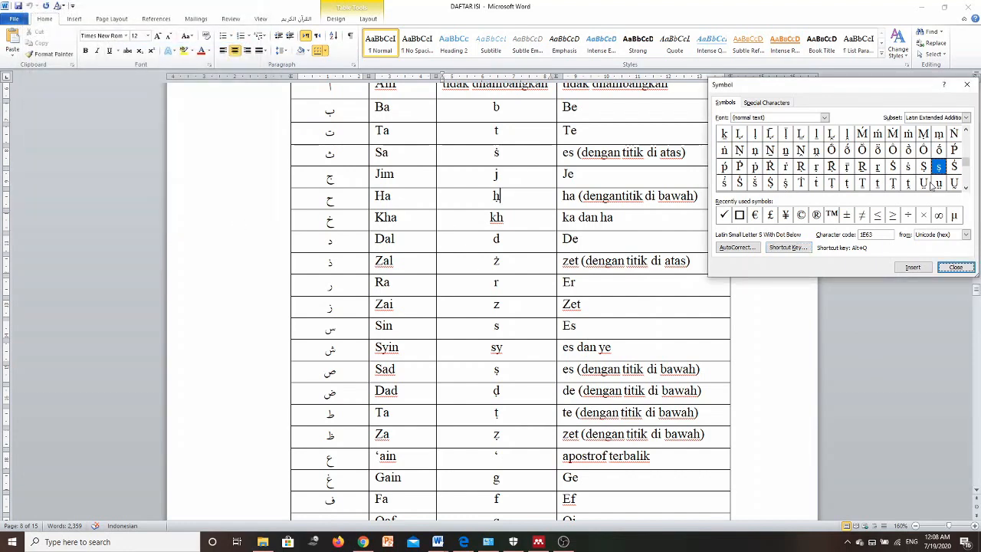
- Assign the shortcut Alt+? to the capital letter Ṭ with dot below, saved in Normal
click(832, 182)
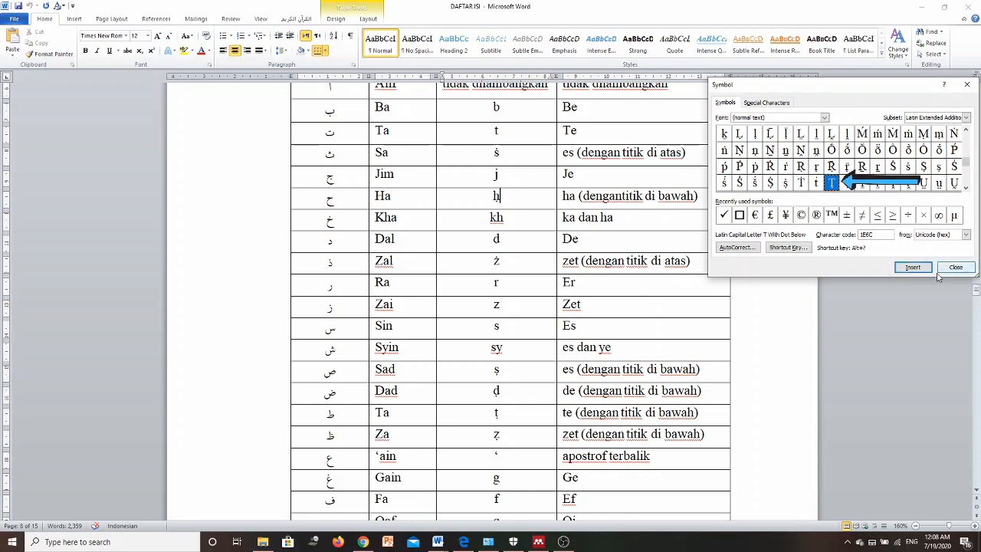
click(787, 247)
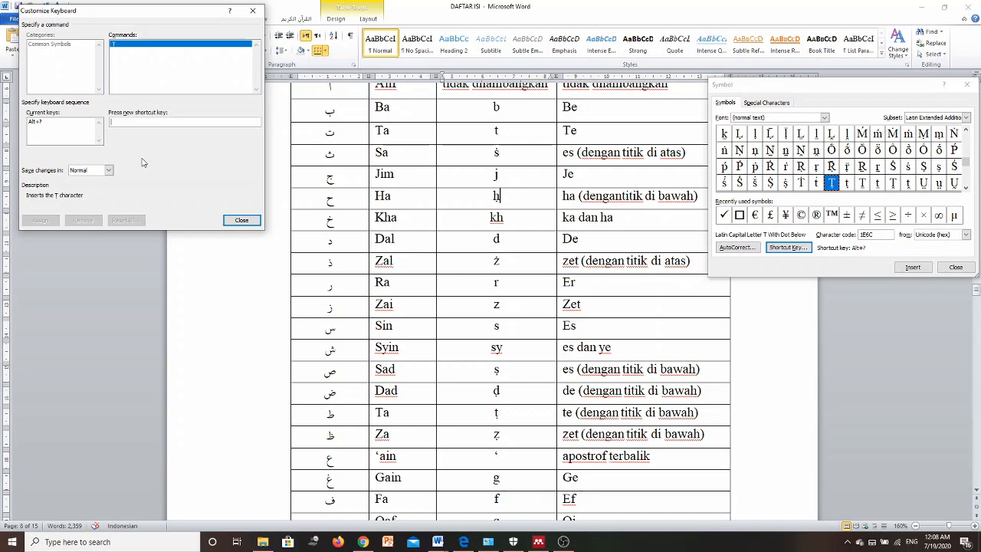
key(alt+shift+slash)
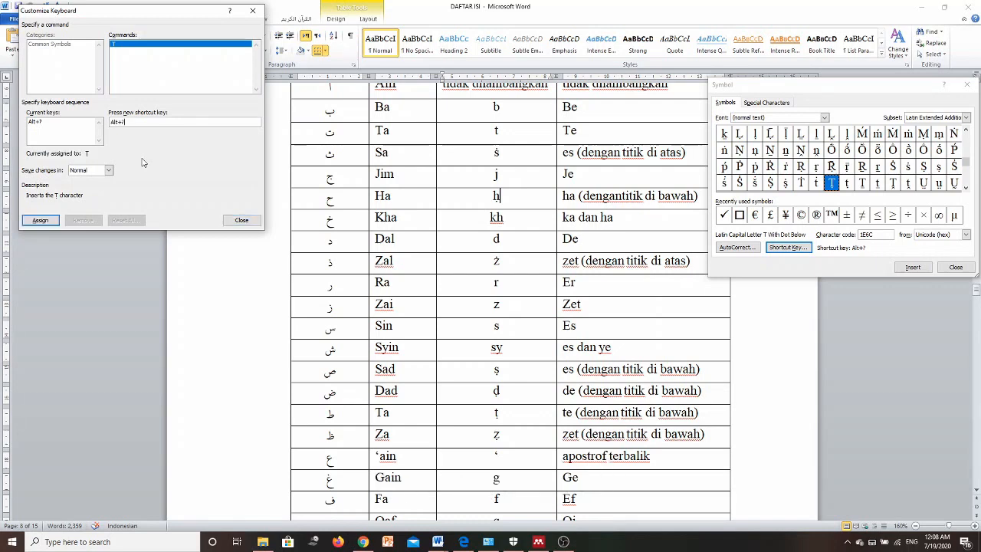
click(41, 220)
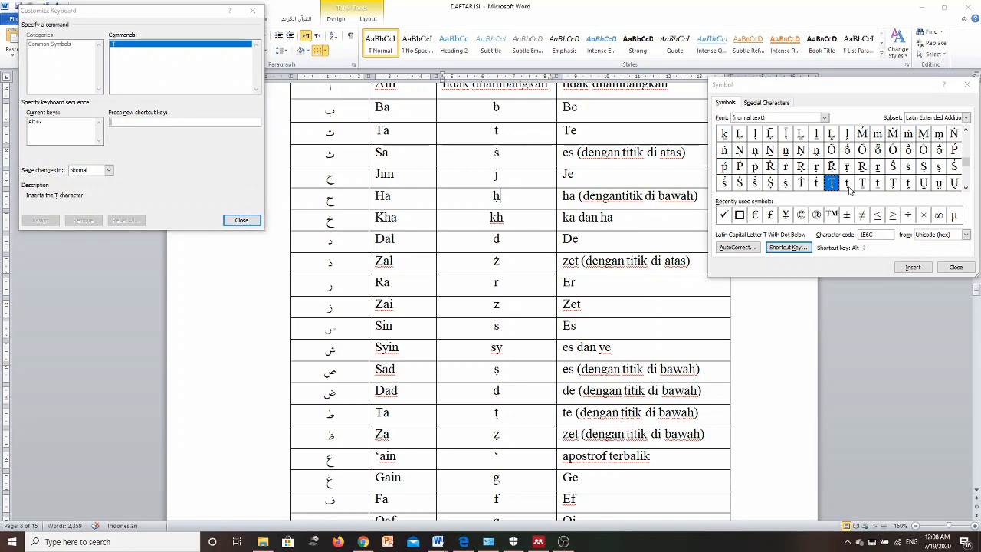
click(243, 221)
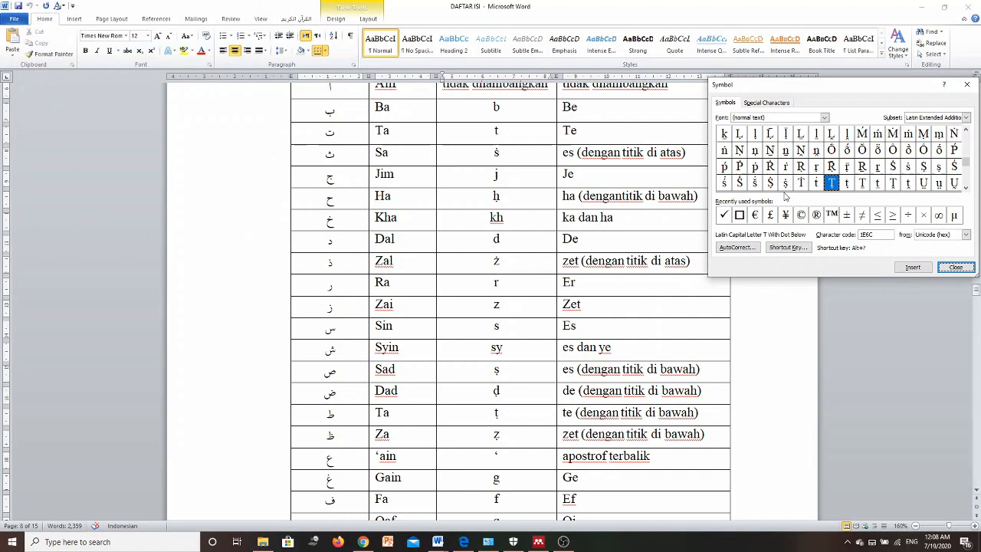
- Assign the shortcut Alt+/ to the small letter ṭ with dot below, saved in Normal
click(846, 182)
click(798, 248)
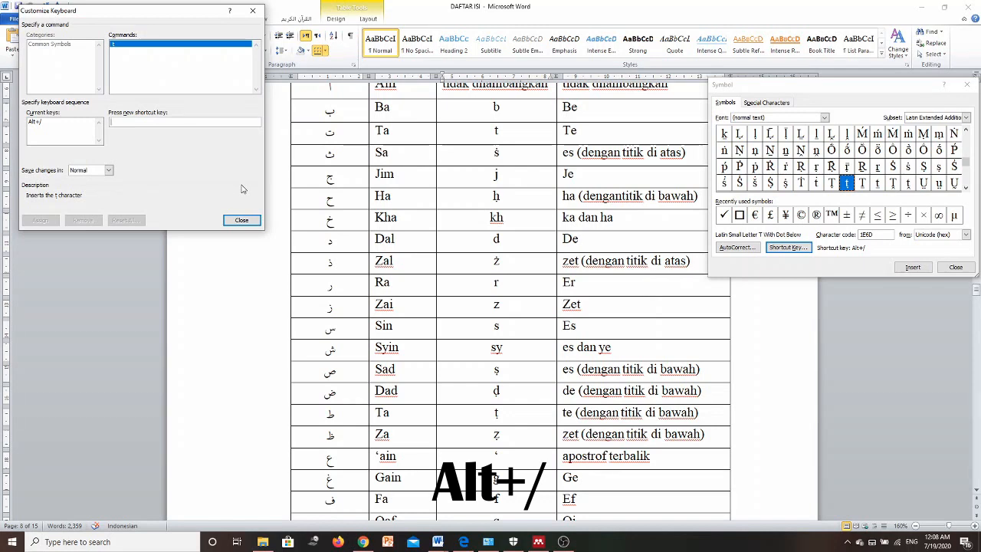
key(alt+slash)
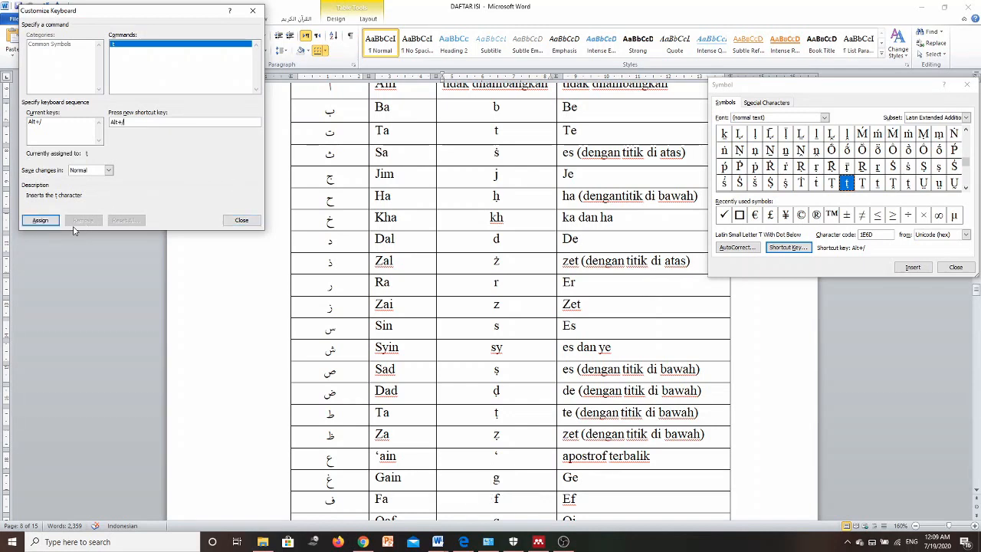
click(44, 221)
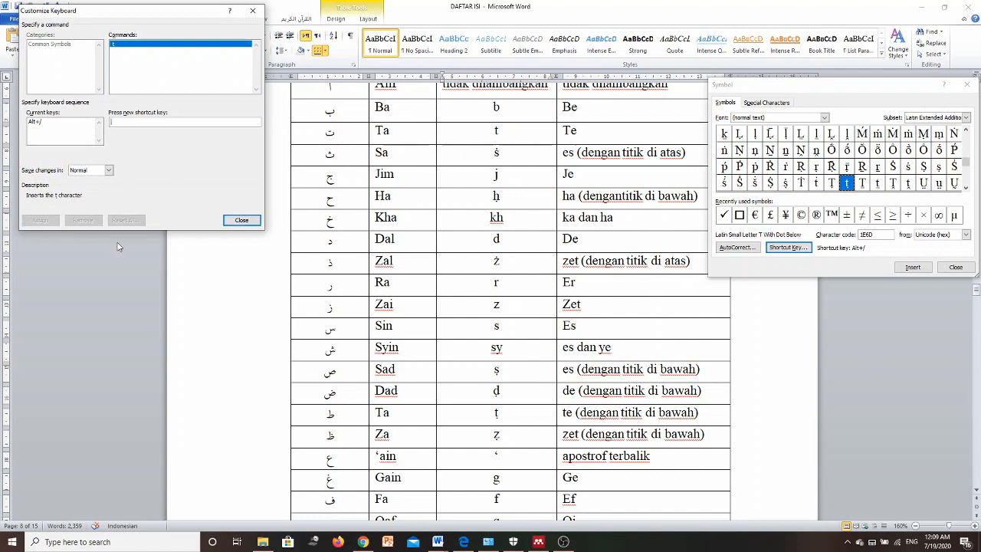
click(242, 221)
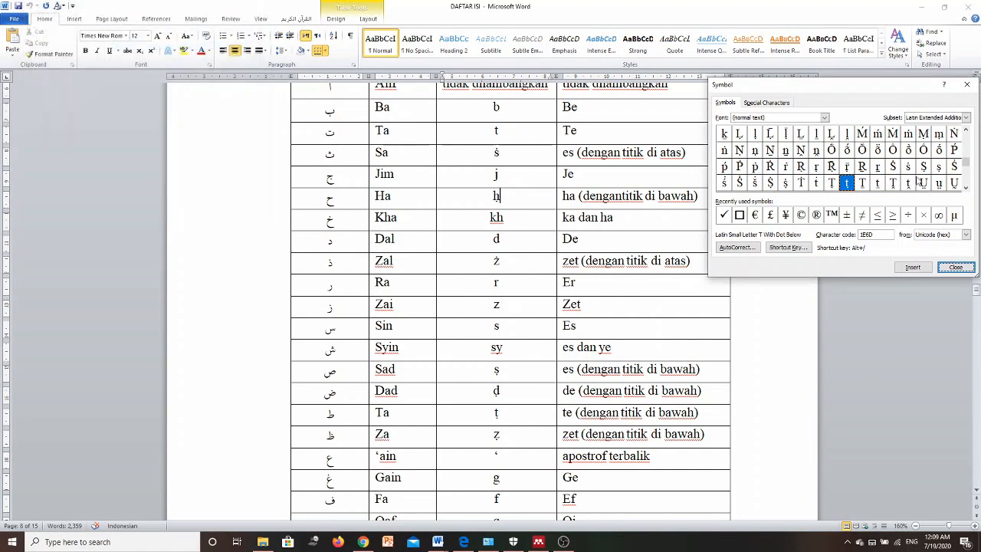
- Assign the shortcut Alt+" to the capital letter Ẓ with dot below, used for Za, saved in Normal
click(966, 190)
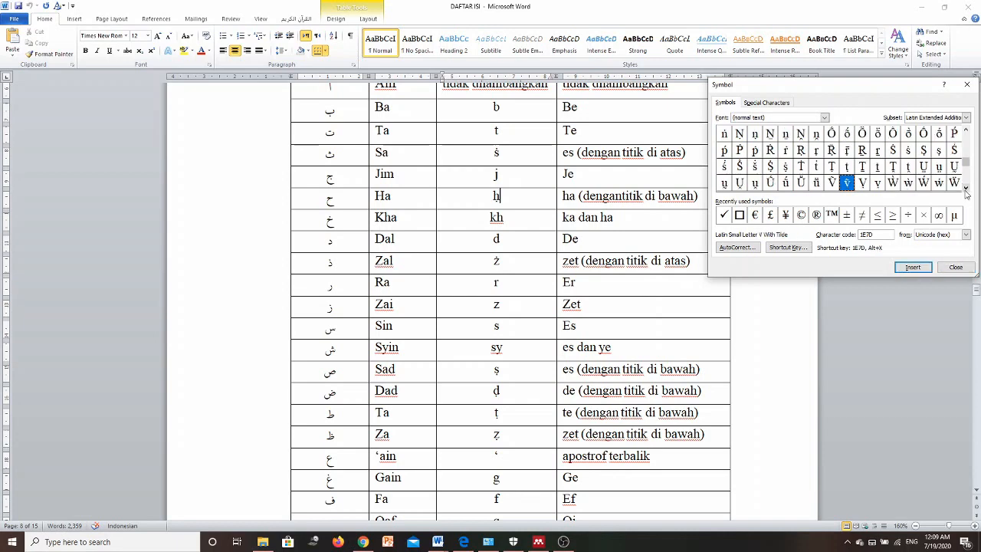
click(965, 190)
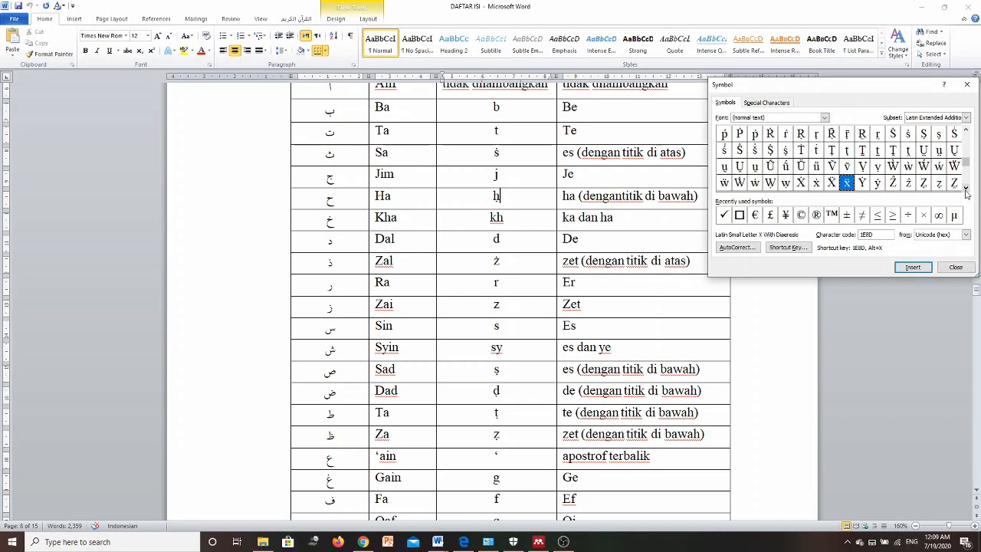
click(925, 186)
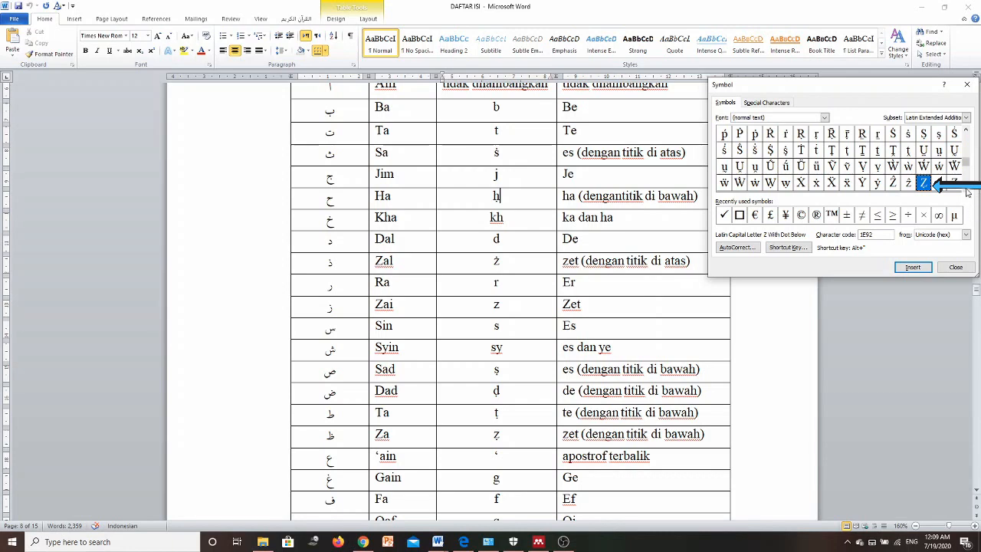
scroll(463, 329, down, 3)
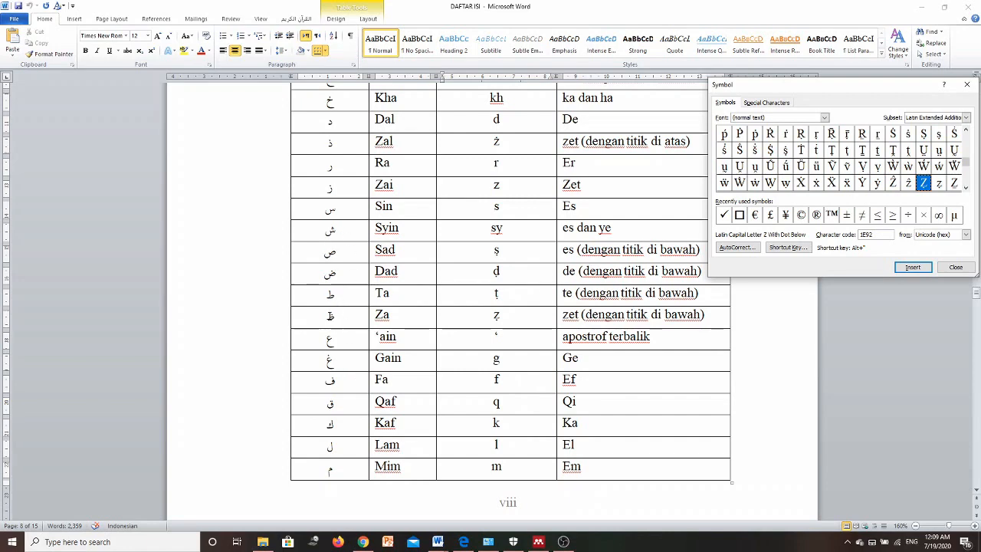
click(332, 317)
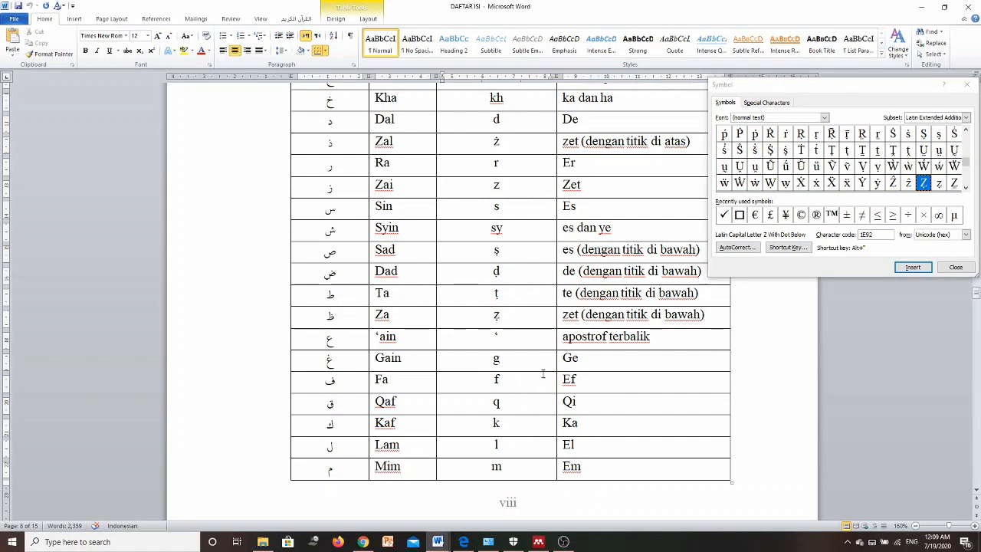
ctrl+scroll(634, 443, up, 3)
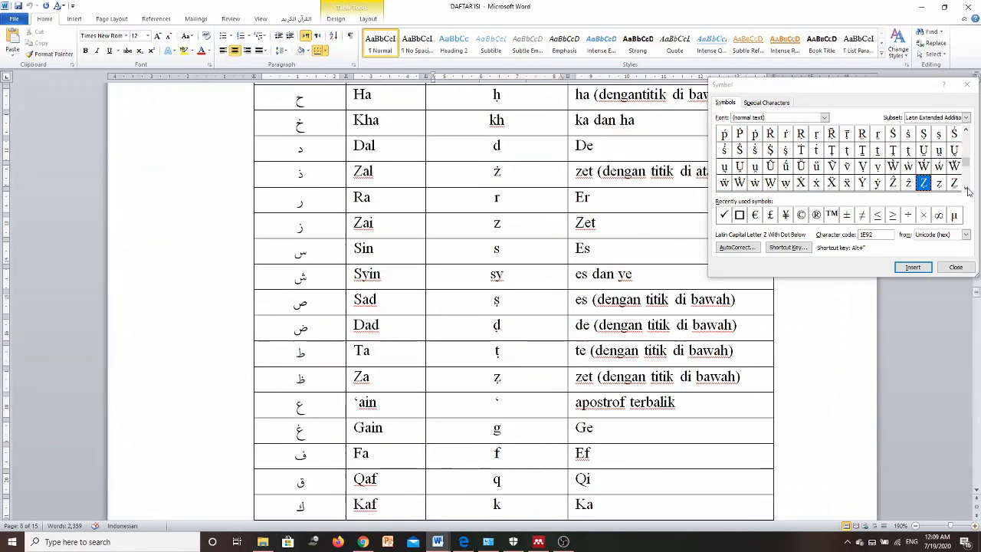
click(799, 253)
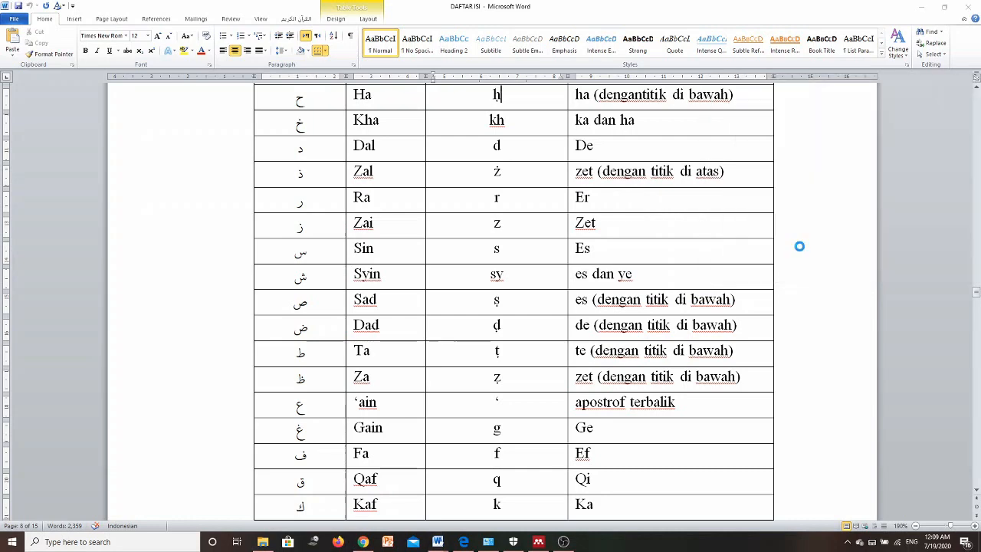
key(alt+shift+apostrophe)
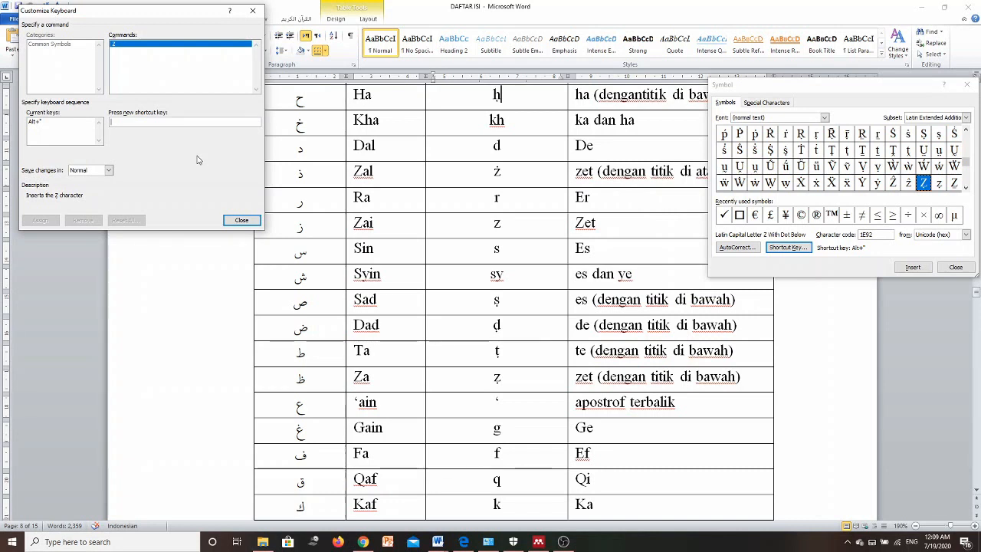
key(alt+apostrophe)
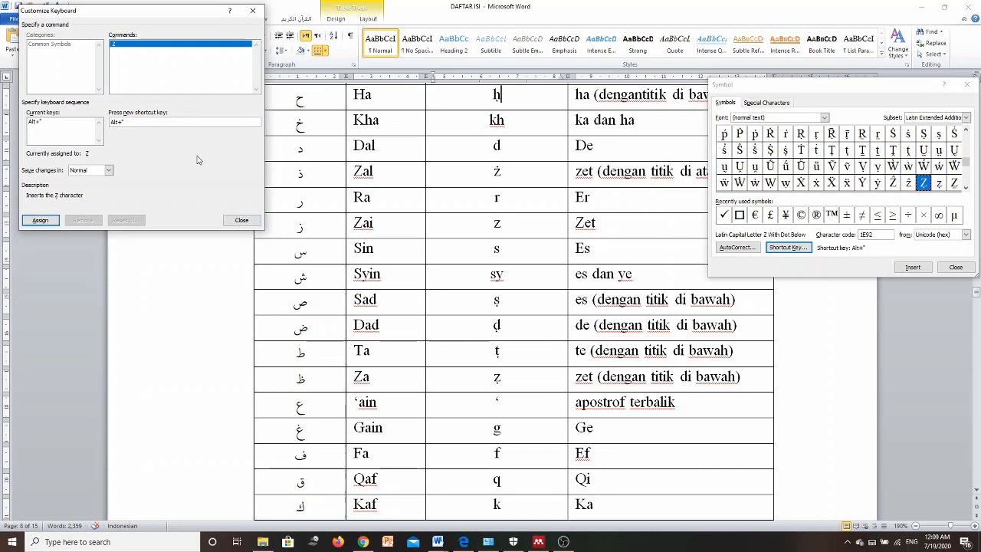
click(40, 220)
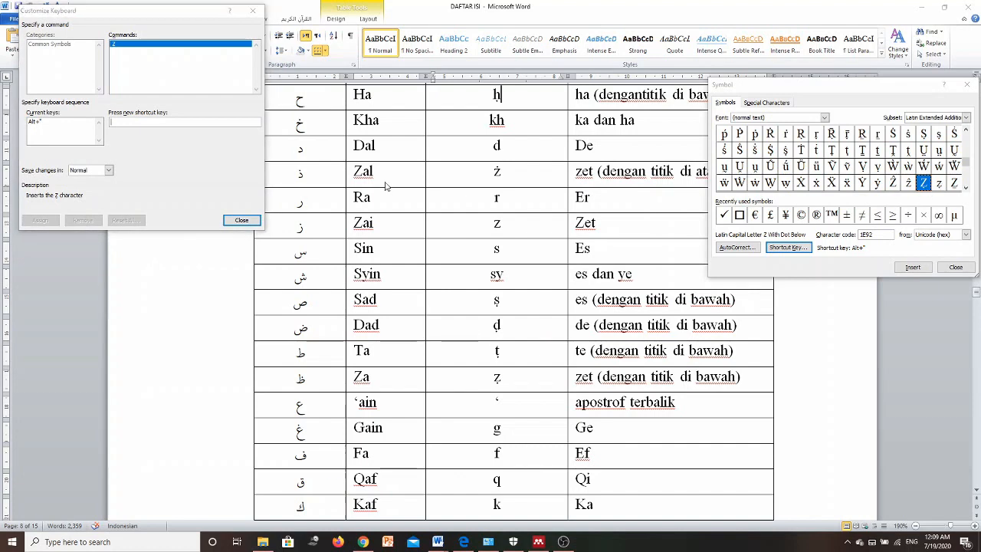
click(245, 220)
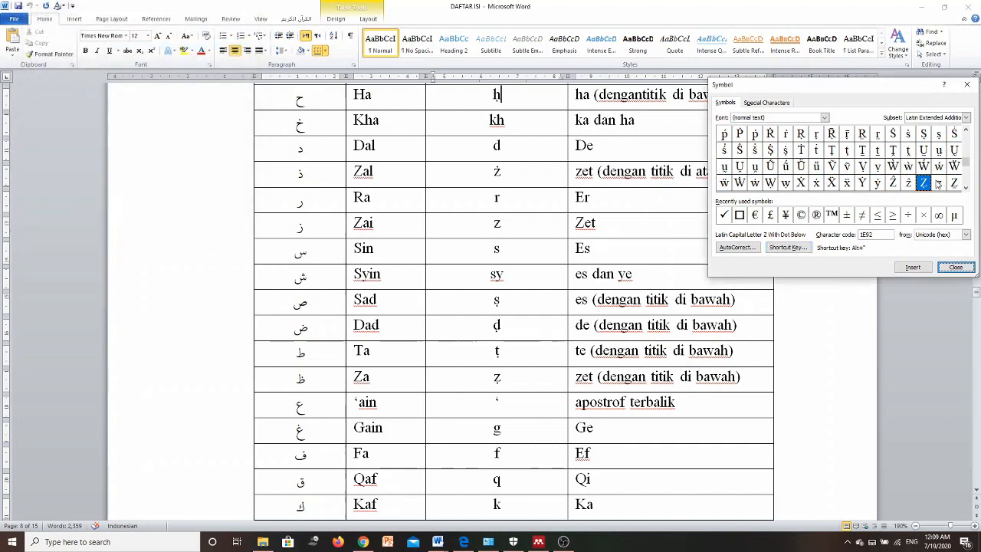
- Assign the shortcut Alt+' to the small letter ẓ with dot below, saved in Normal
click(939, 183)
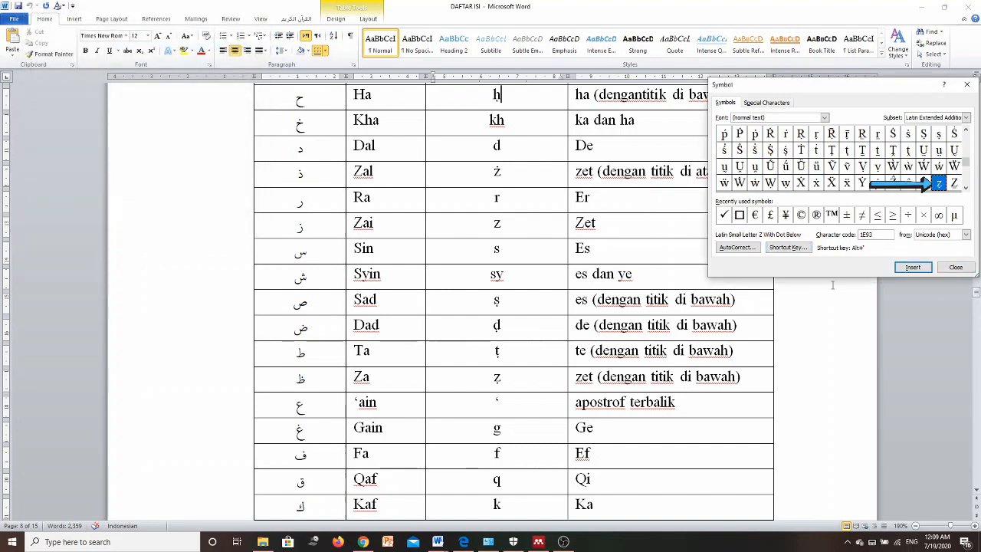
click(787, 246)
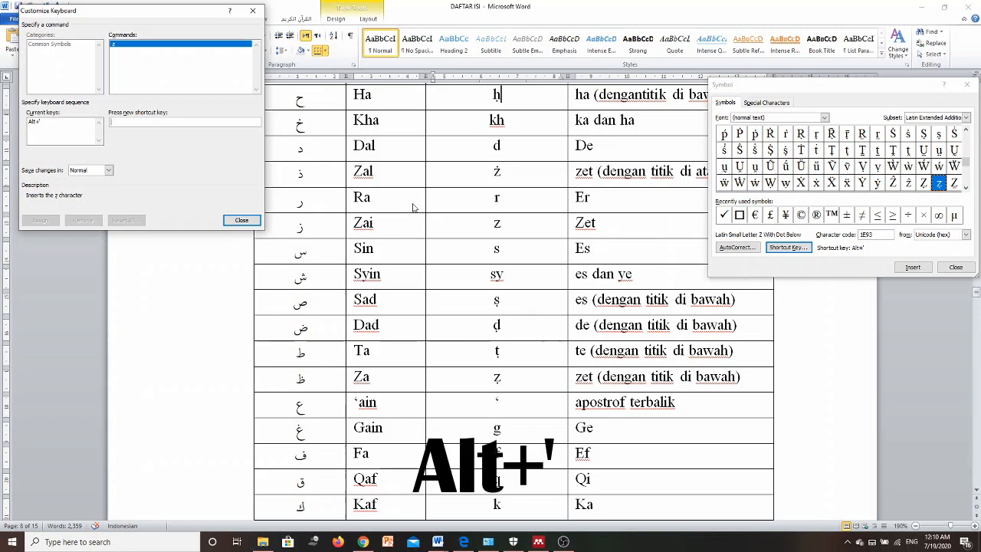
key(alt+apostrophe)
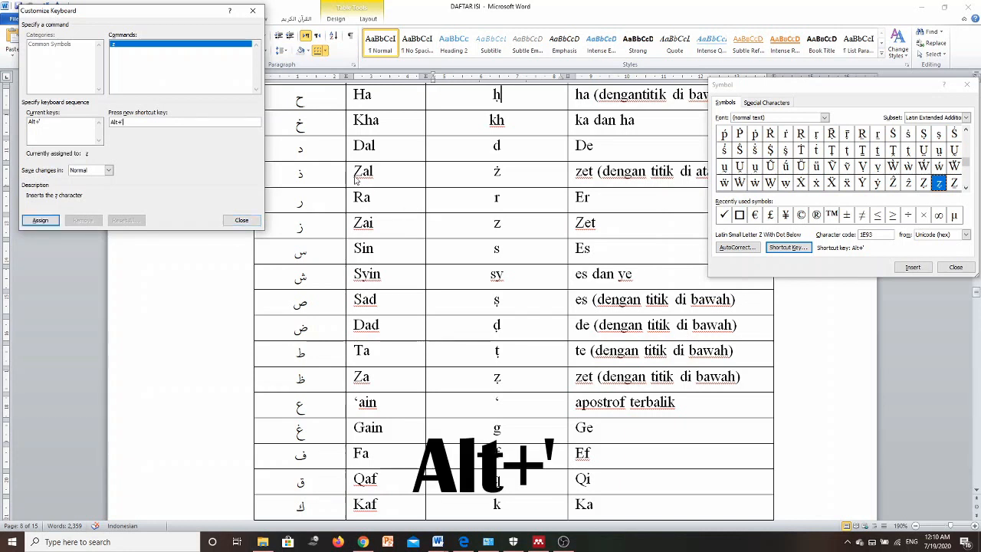
click(40, 221)
click(242, 220)
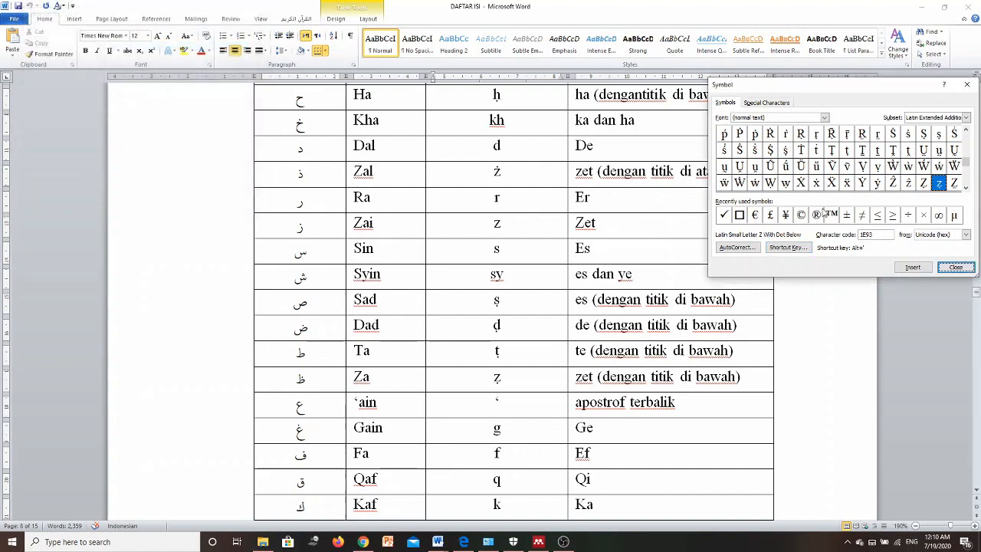
- Browse the symbol list from Latin Extended Additional through Greek Extended and General Punctuation to Letterlike Symbols for further transliteration characters
click(966, 188)
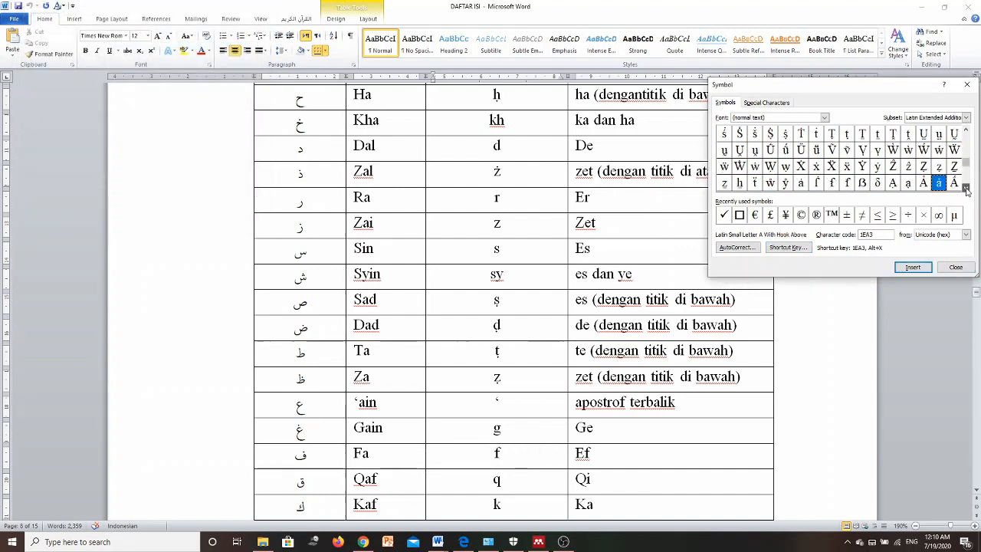
click(966, 189)
click(966, 189)
click(967, 188)
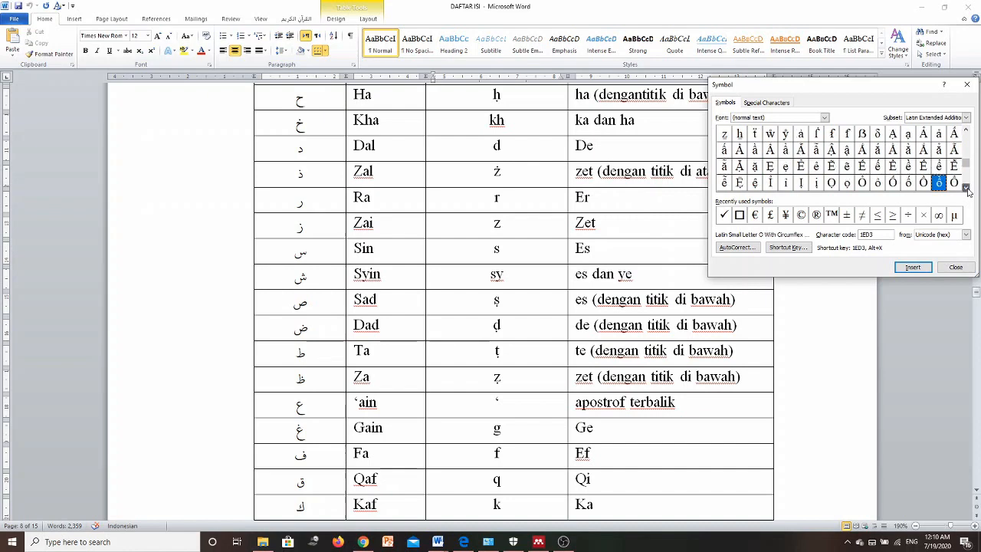
click(966, 188)
click(966, 189)
click(967, 189)
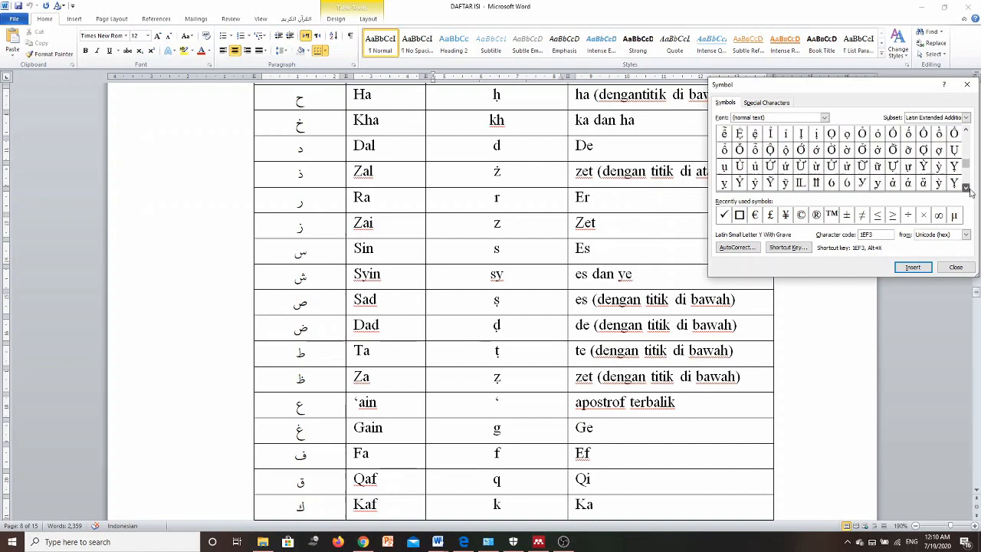
click(966, 189)
click(966, 189)
click(966, 188)
click(966, 189)
click(967, 189)
click(966, 188)
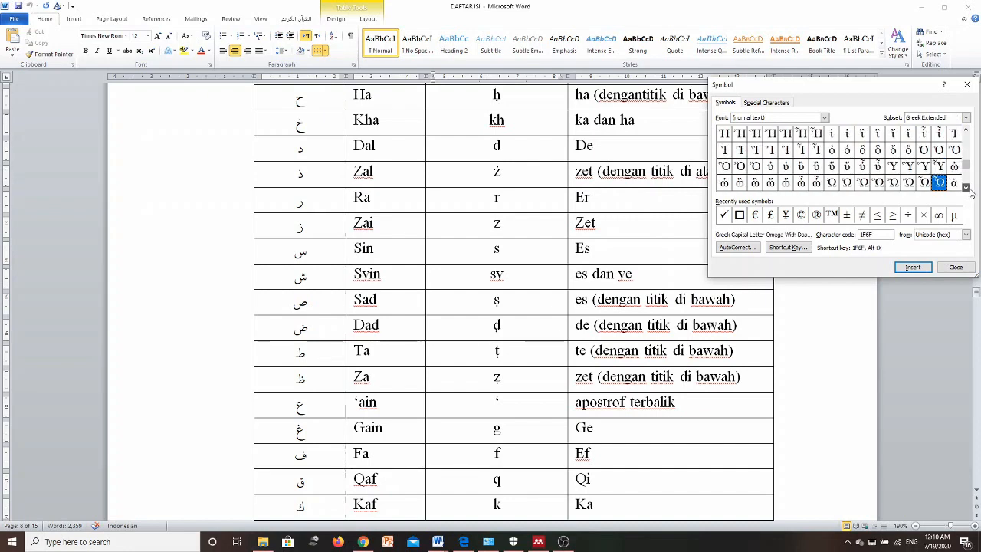
click(967, 188)
click(966, 189)
click(966, 188)
click(966, 188)
click(967, 189)
click(967, 188)
click(966, 188)
click(966, 188)
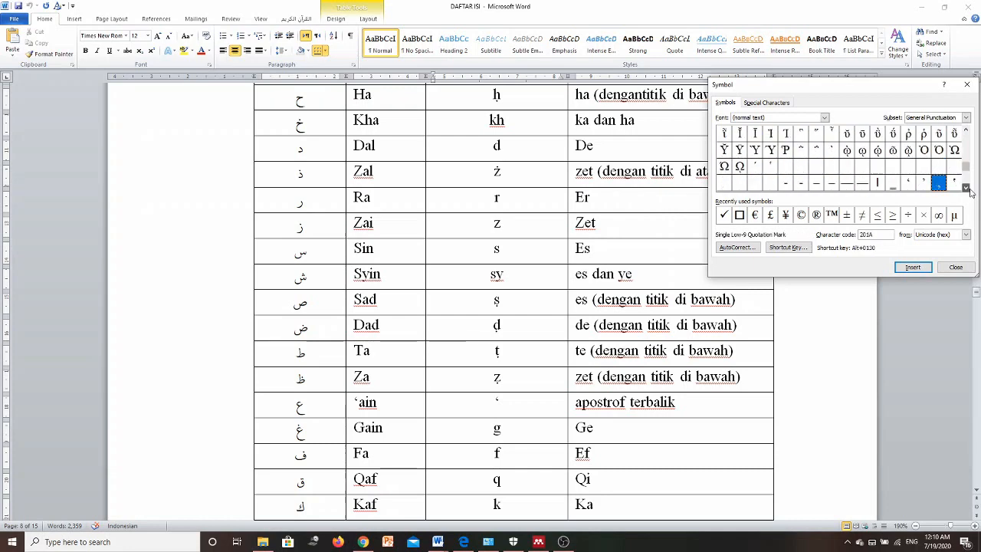
click(966, 189)
click(966, 188)
click(967, 189)
click(966, 189)
click(967, 189)
click(967, 189)
click(966, 189)
click(967, 188)
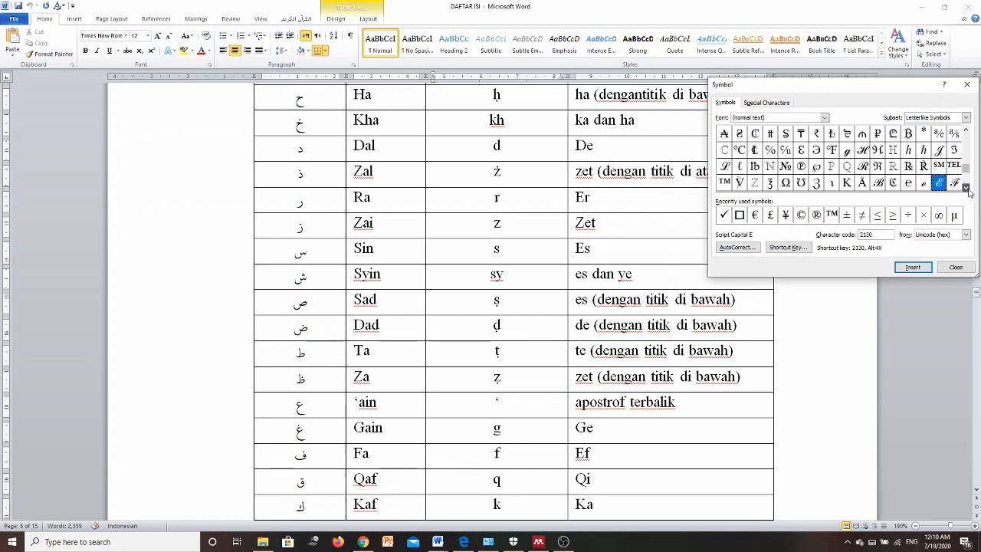
click(966, 188)
click(966, 189)
- Review the dotted letters in the Konsonan table's Huruf Latin column and the long vowels in the Maddah table
scroll(537, 239, down, 4)
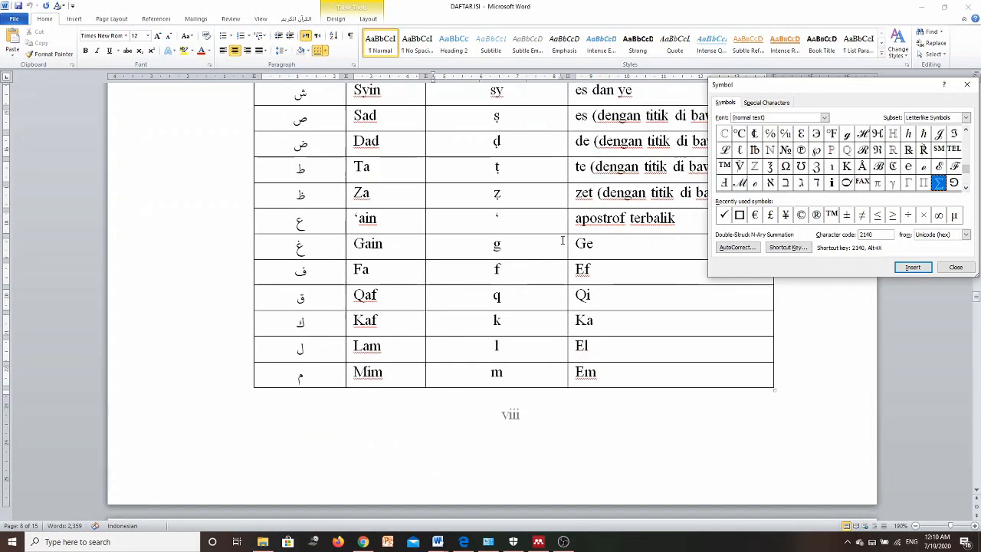
scroll(557, 243, up, 2)
scroll(557, 243, up, 5)
scroll(555, 244, down, 1)
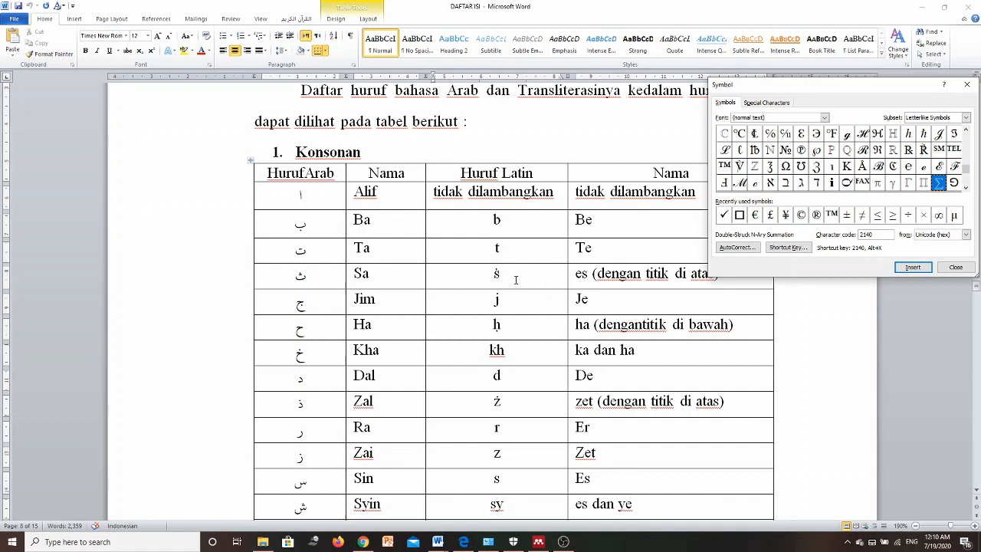
click(502, 325)
scroll(550, 297, down, 1)
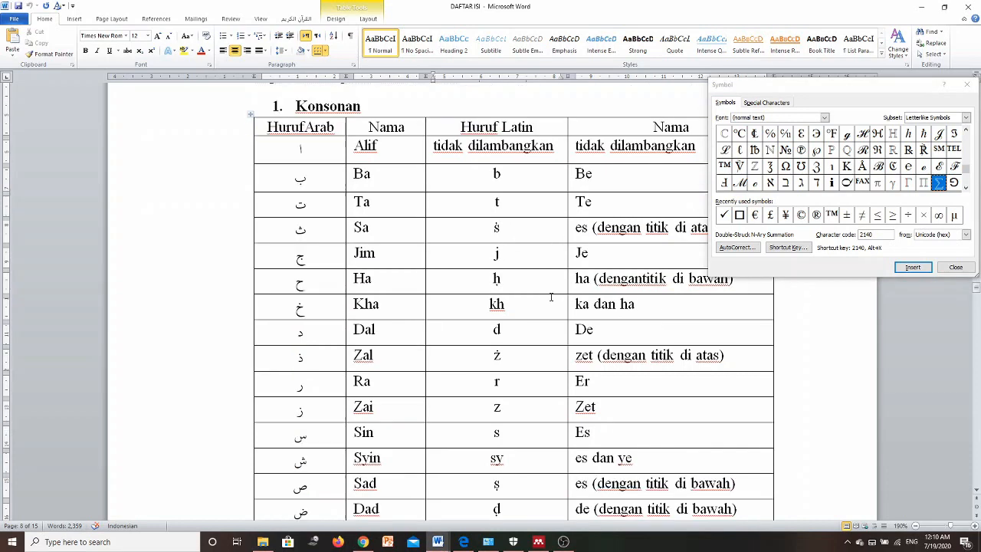
scroll(519, 427, down, 3)
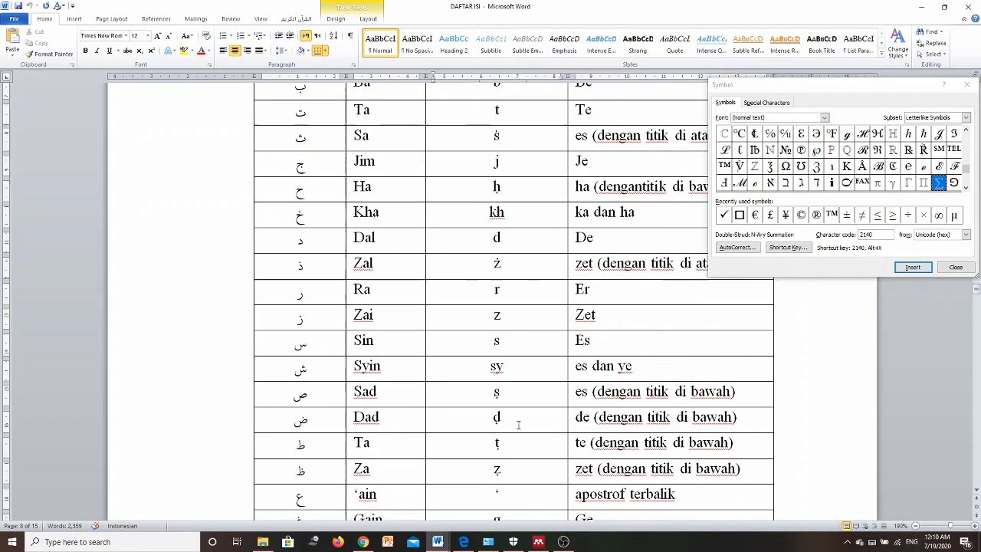
click(512, 351)
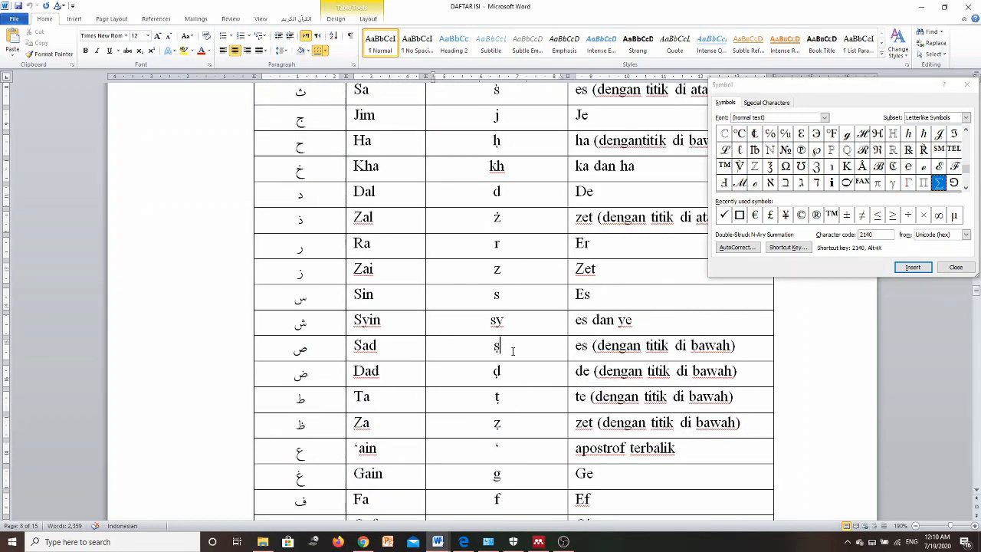
scroll(533, 390, up, 2)
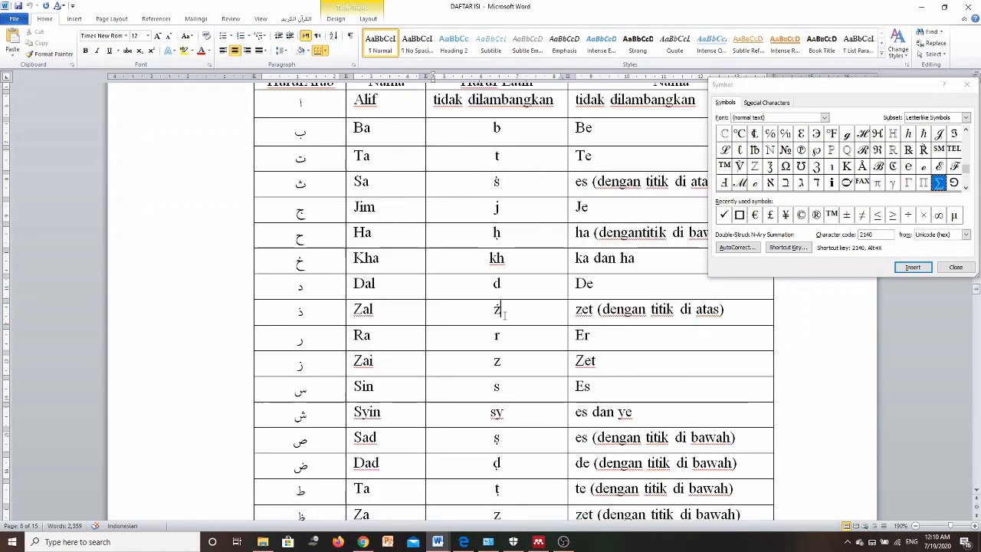
scroll(511, 361, down, 4)
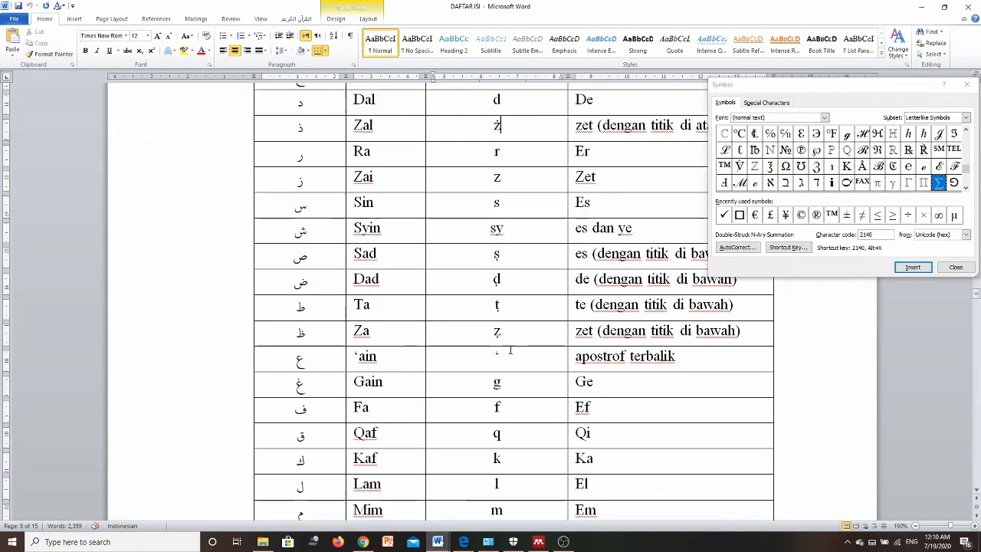
scroll(506, 375, up, 2)
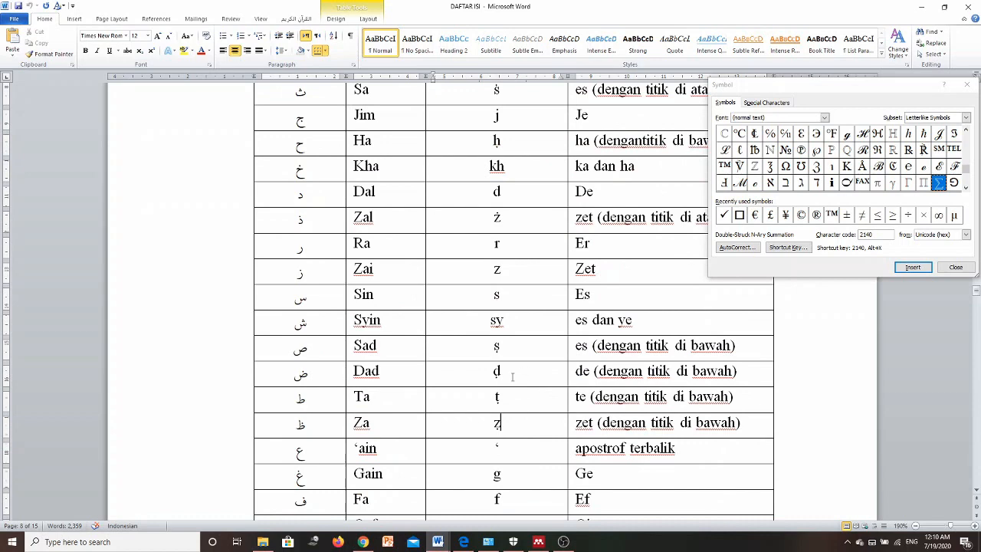
scroll(521, 415, up, 2)
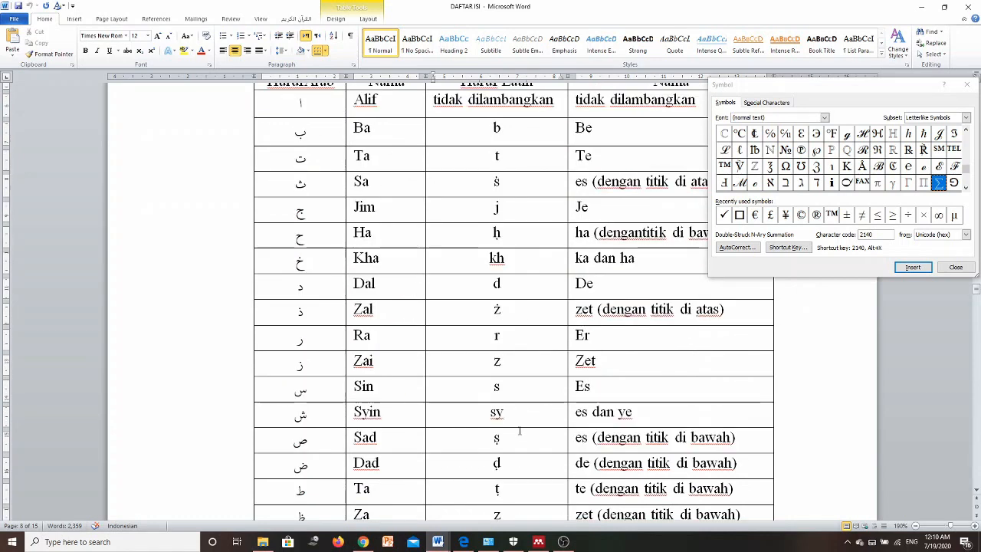
click(509, 458)
scroll(547, 441, down, 3)
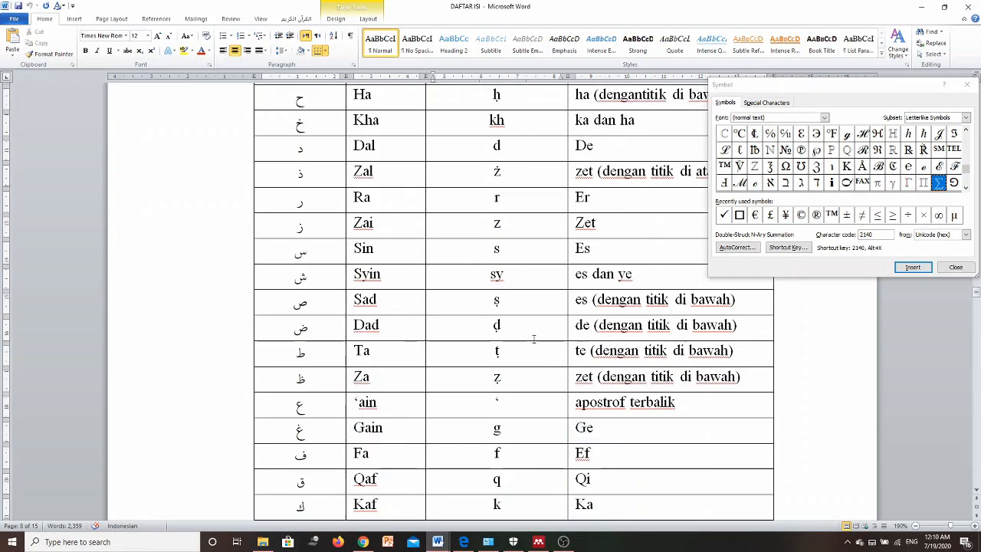
click(504, 103)
scroll(534, 400, down, 8)
scroll(535, 401, down, 15)
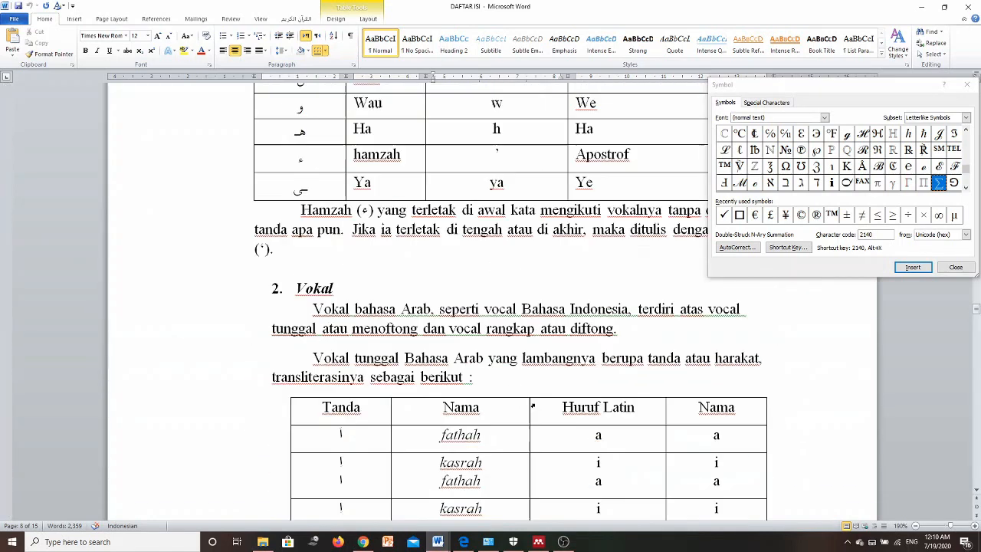
scroll(541, 394, down, 16)
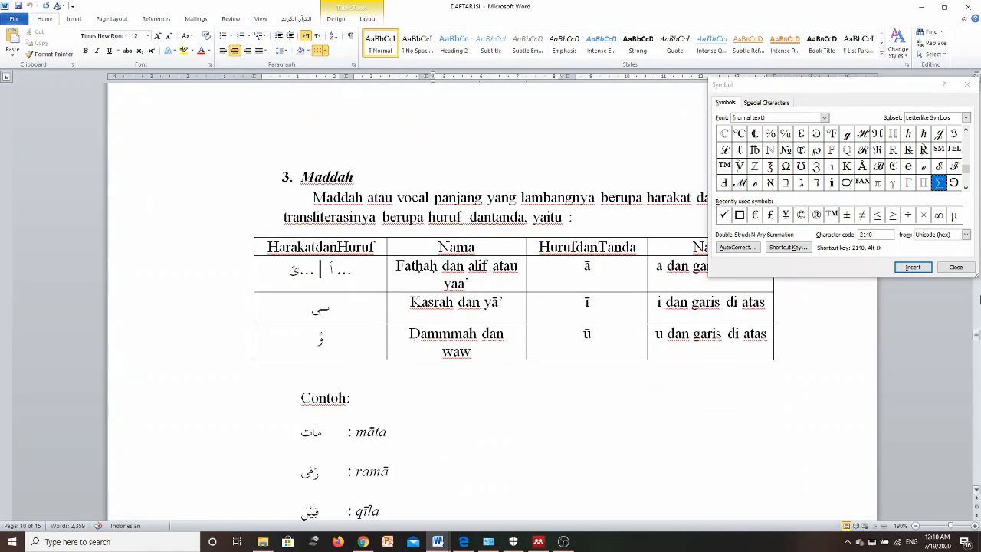
- Leave the Symbol dialog and clear all the test text from Document6
click(956, 268)
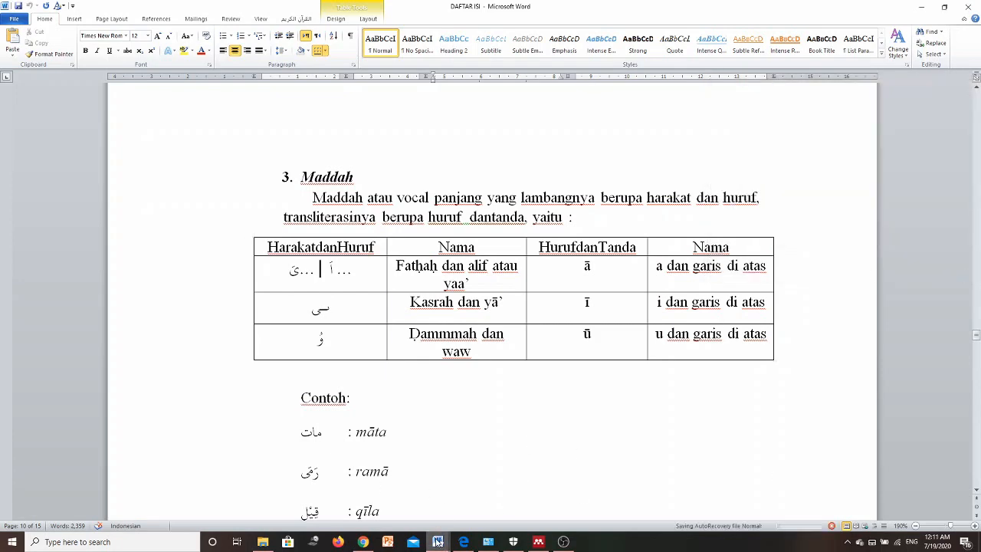
mouse_move(438, 542)
click(720, 511)
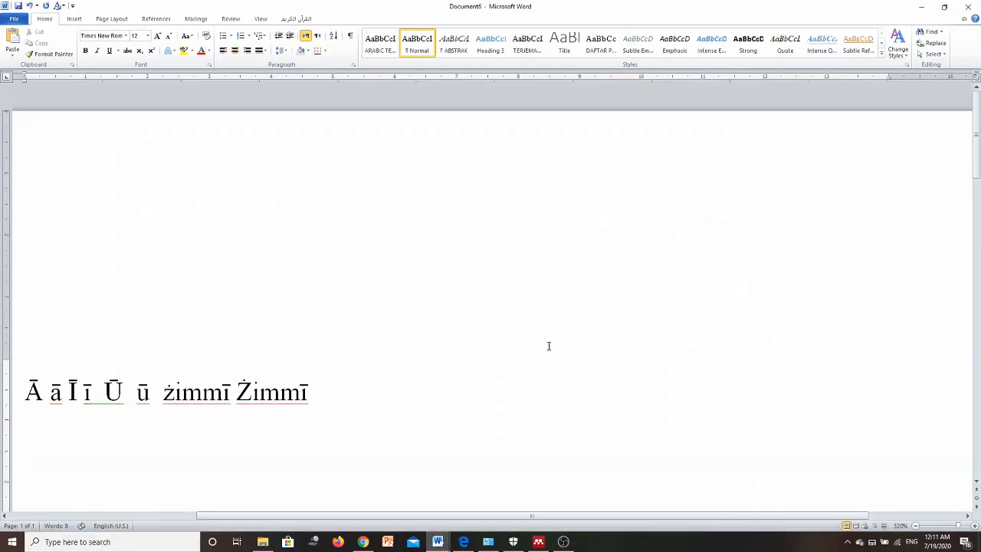
key(ctrl+a)
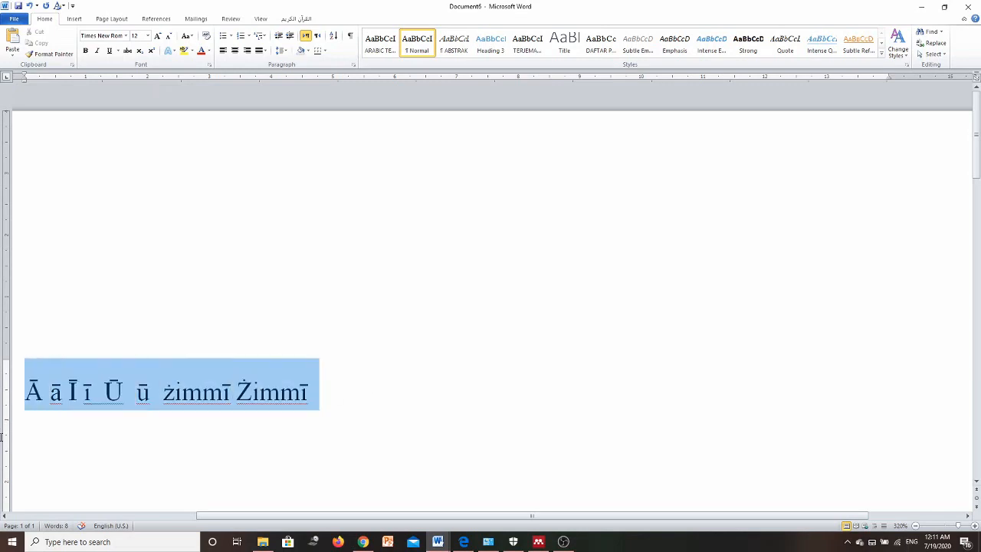
key(Delete)
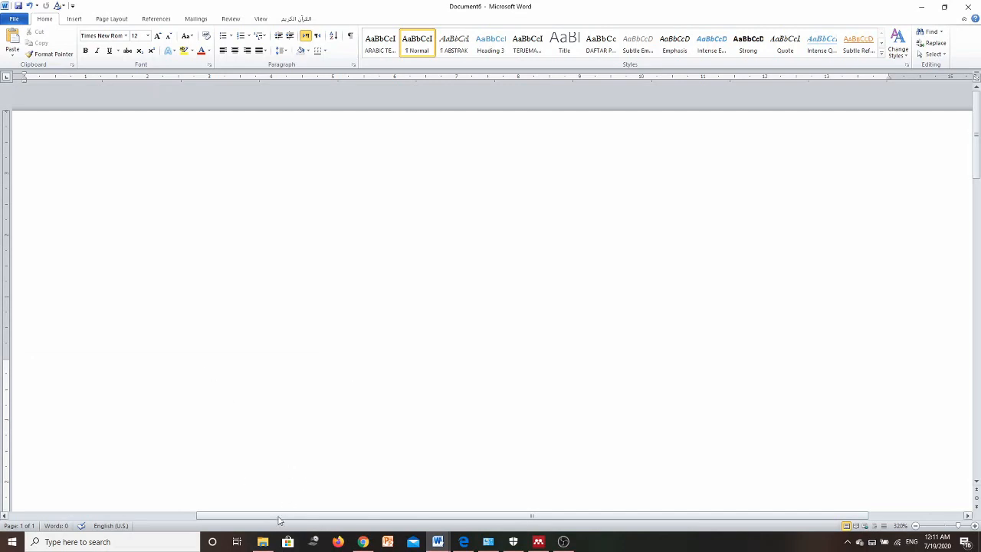
drag(280, 518, 243, 518)
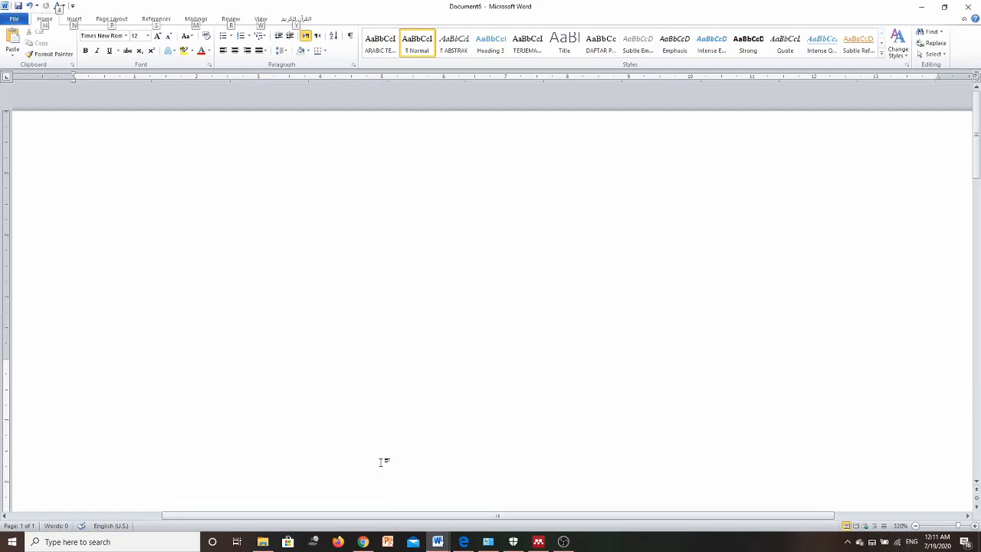
- Write the test word "ẓanna" with a dotted ẓ in the empty document and enlarge it to 25 pt
text(z)
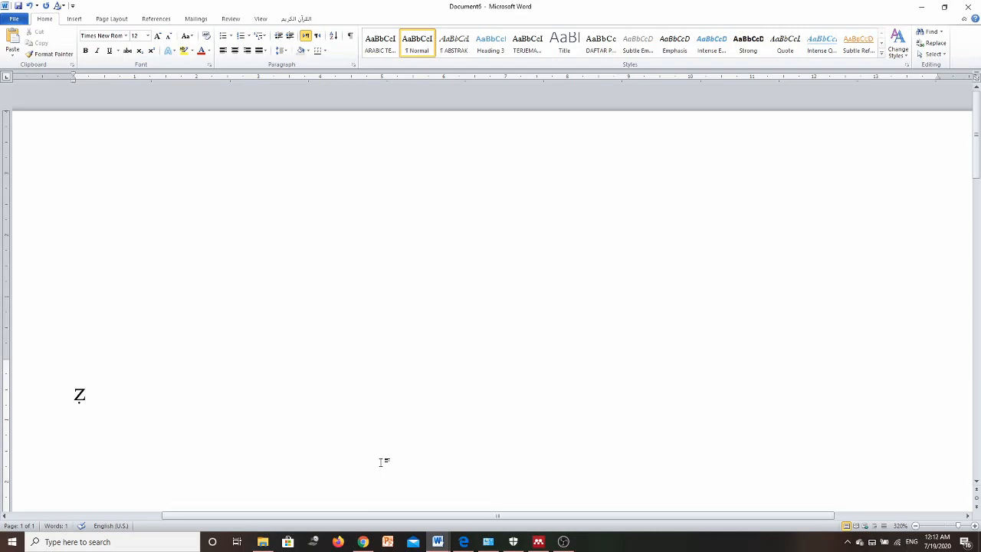
text(anna)
drag(74, 393, 138, 401)
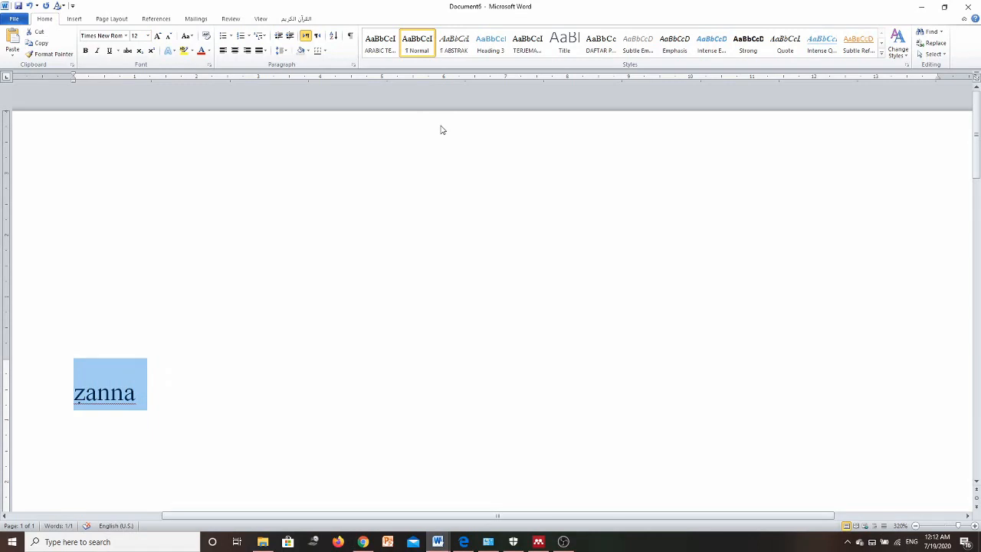
key(ctrl+bracketright)
key(ctrl+bracketright)
key(ctrl+bracketright)
key(ctrl+bracketright)
key(ctrl+bracketright)
key(ctrl+bracketright)
key(ctrl+bracketright)
key(ctrl+bracketright)
key(ctrl+bracketright)
key(ctrl+bracketright)
key(ctrl+bracketright)
key(ctrl+bracketright)
key(ctrl+bracketright)
key(ctrl+bracketright)
key(ctrl+bracketright)
key(ctrl+bracketright)
key(ctrl+bracketright)
key(ctrl+bracketright)
key(ctrl+bracketright)
key(ctrl+bracketright)
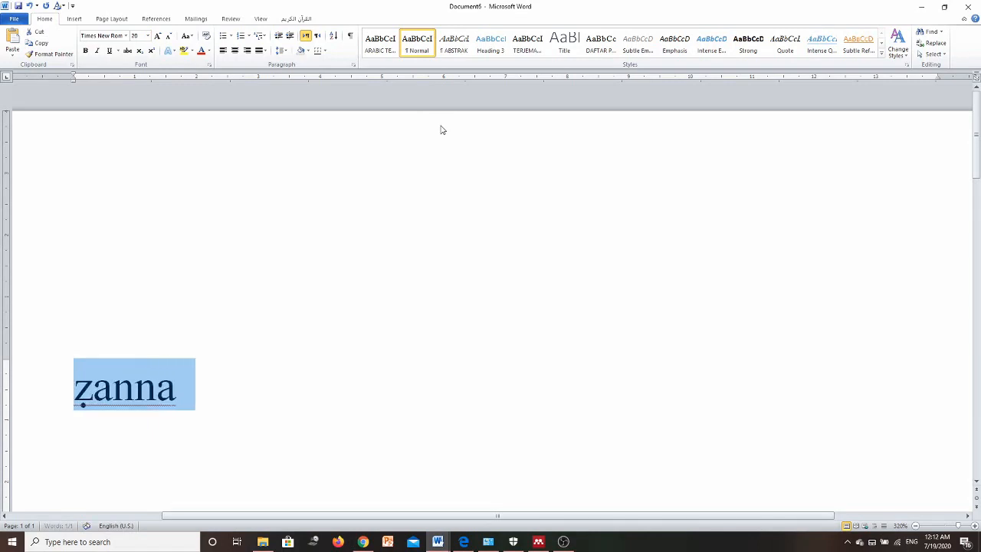
key(ctrl+bracketright)
key(ctrl+bracketright)
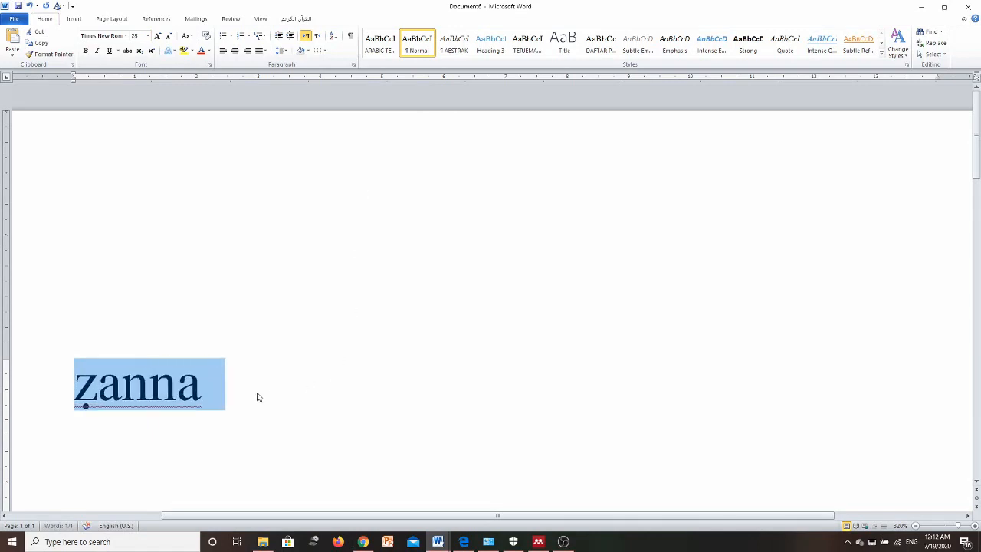
- Add the test word "faṭānah" after "ẓanna", using the dotted ṭ and the long ā
click(258, 381)
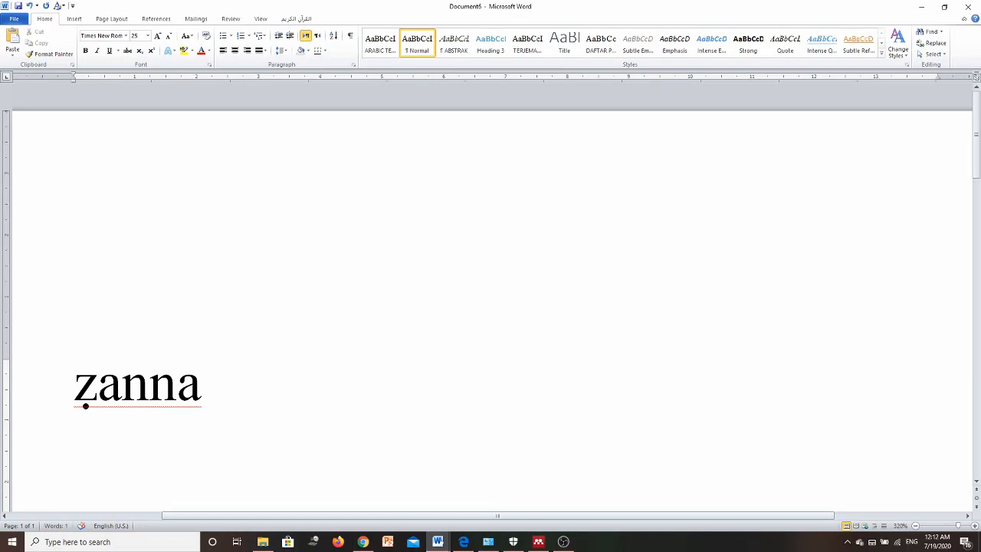
text(fa)
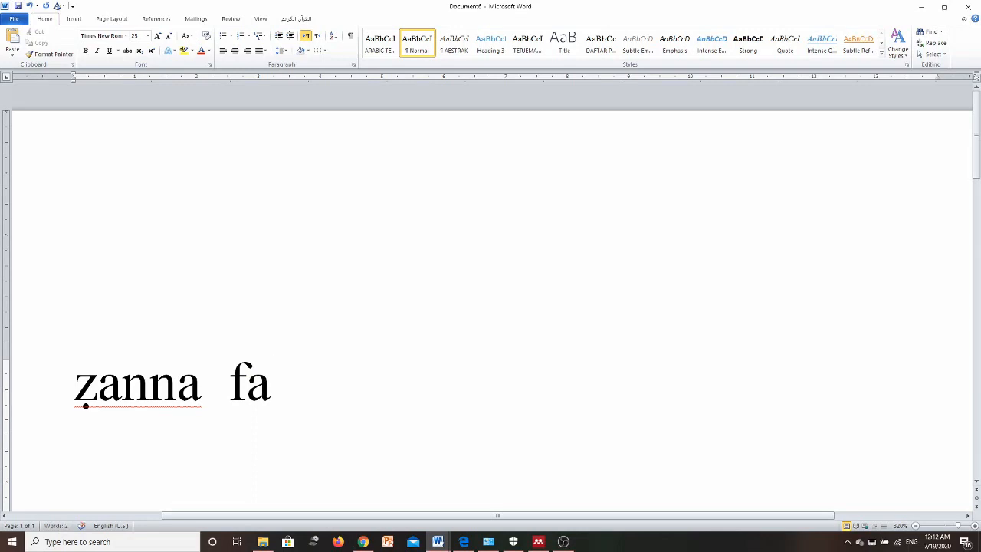
key(alt)
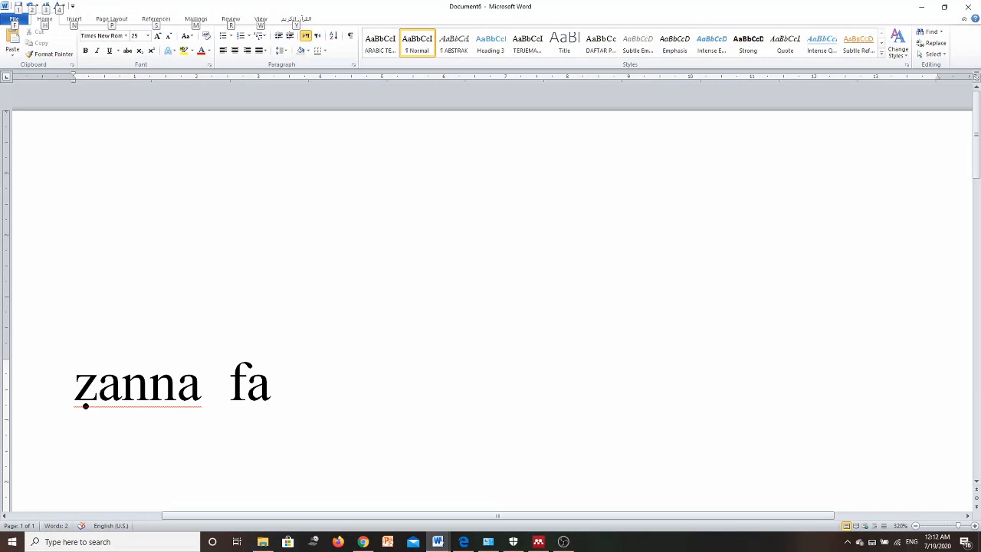
key(Escape)
text(t)
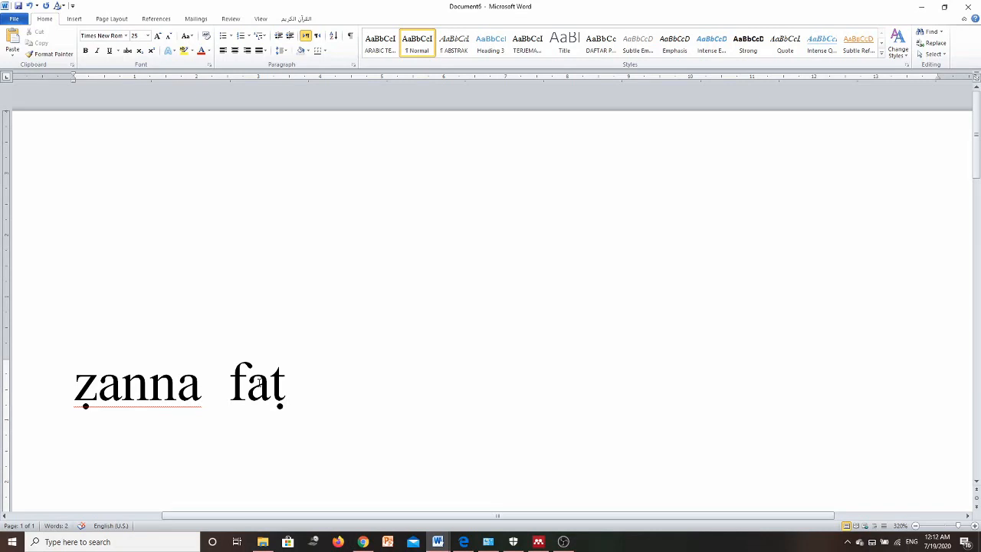
text(ān)
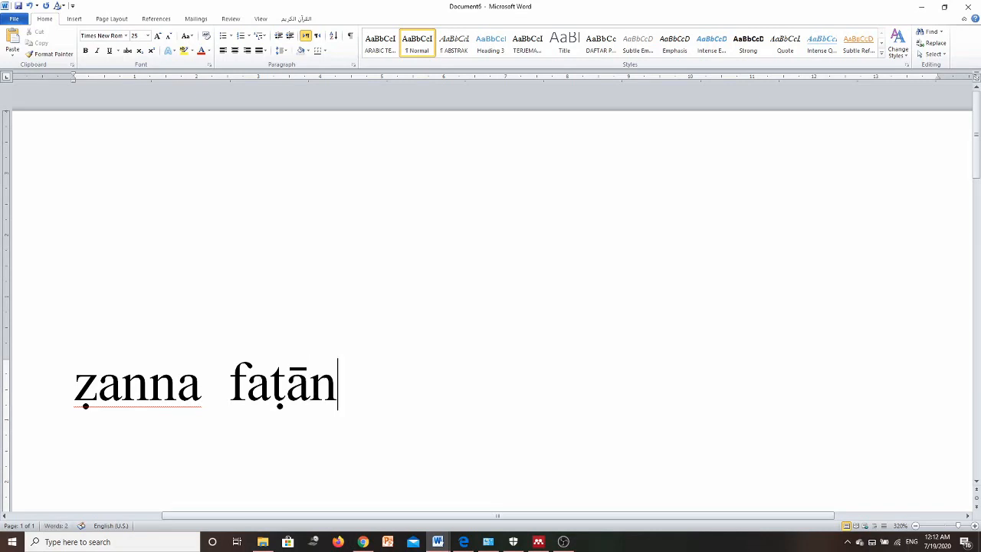
text(ah)
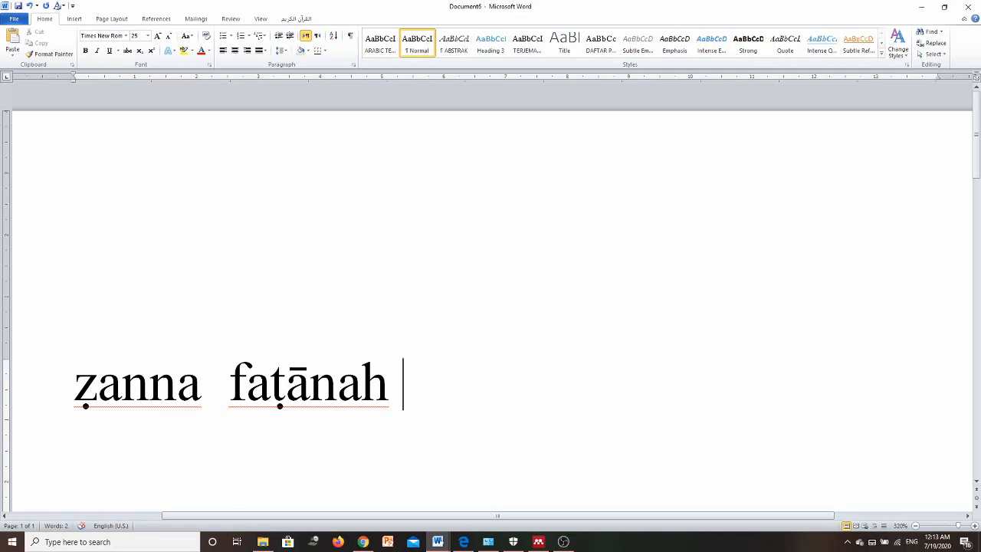
- Add the test word "żālika" after "faṭānah", using the z with a dot above and the long ā
key(alt)
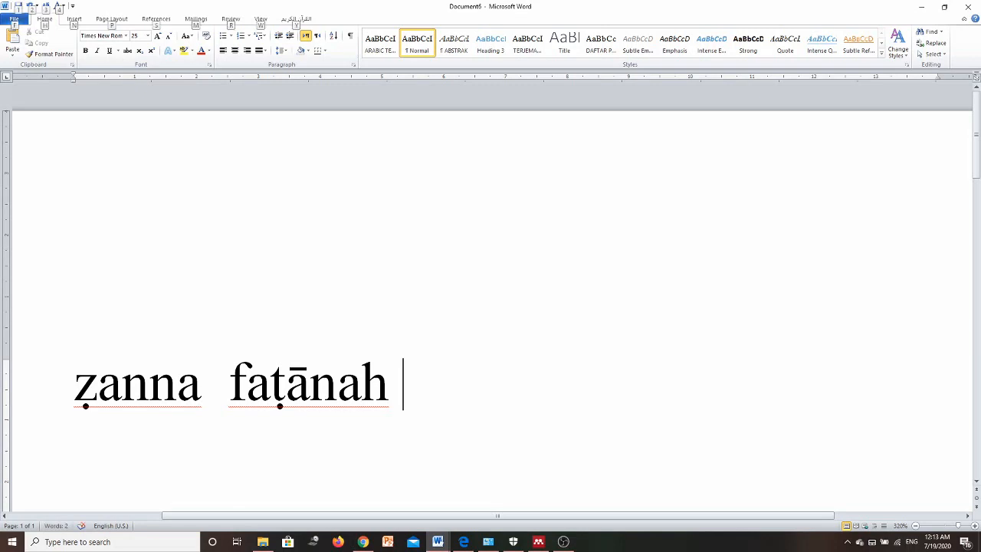
text(ż)
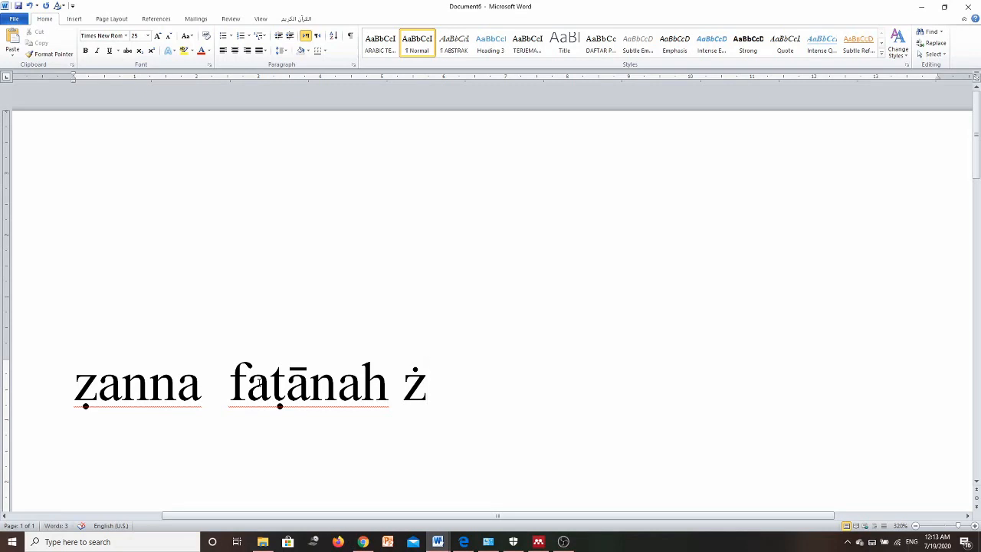
text(āli)
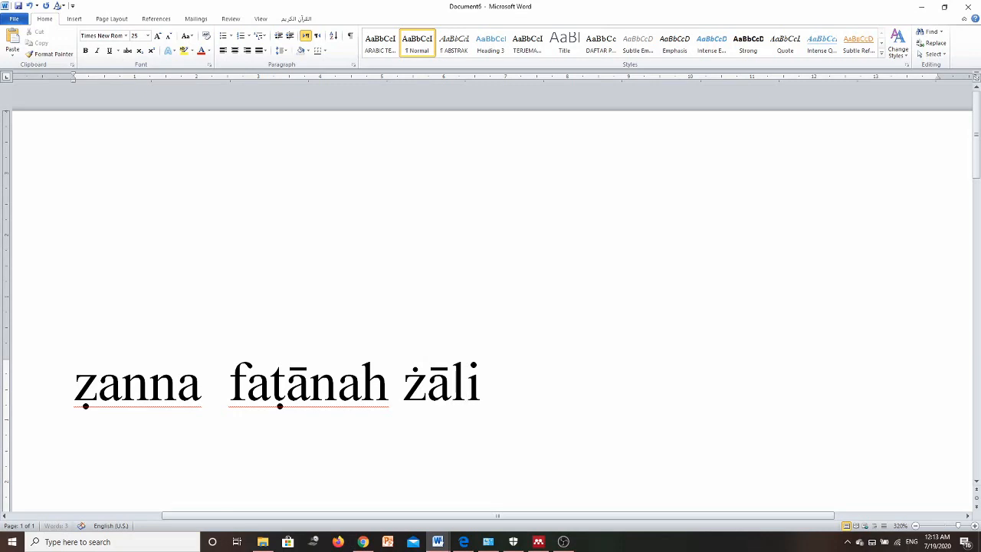
text(ka)
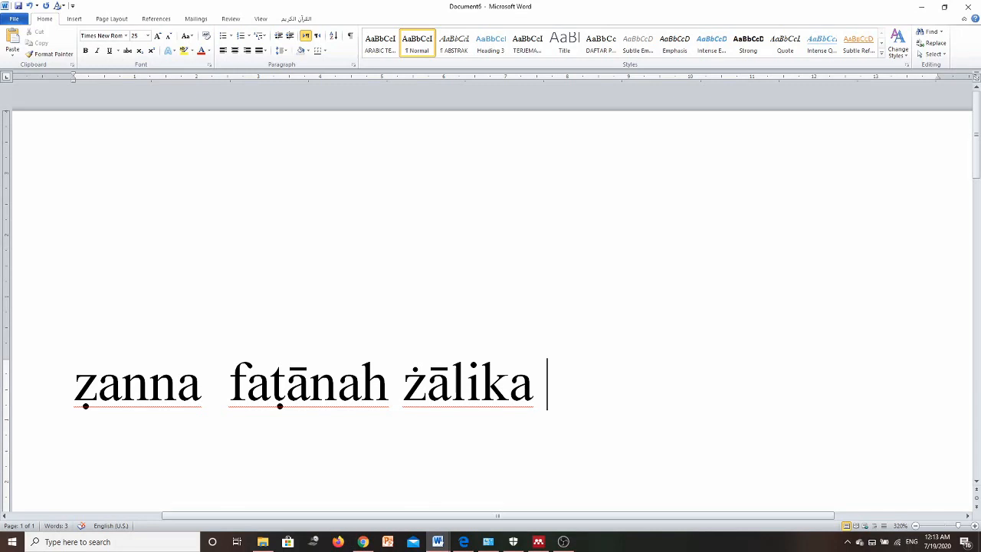
- Write "Āmanū," on a new line below the first words, using the capital long Ā and the long ū
key(Return)
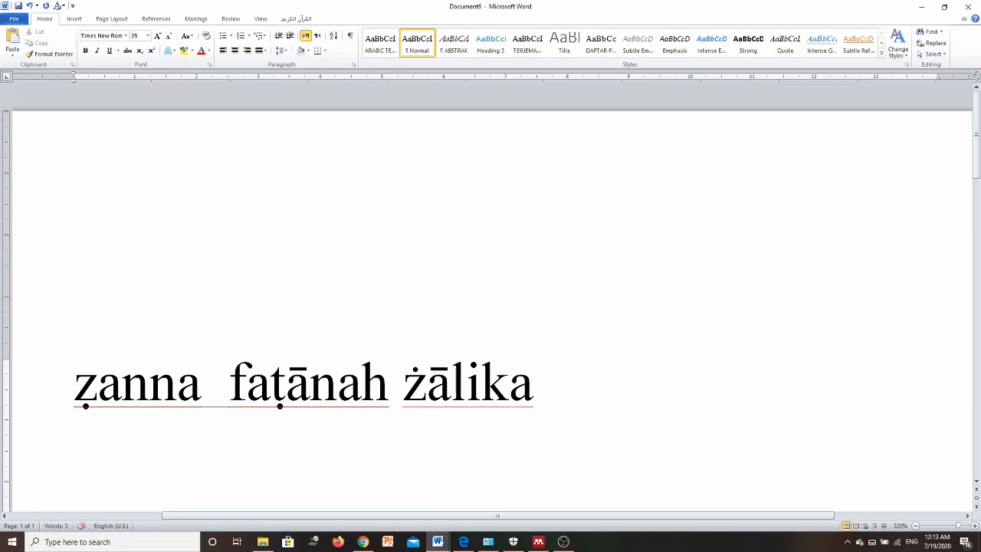
text(Ām)
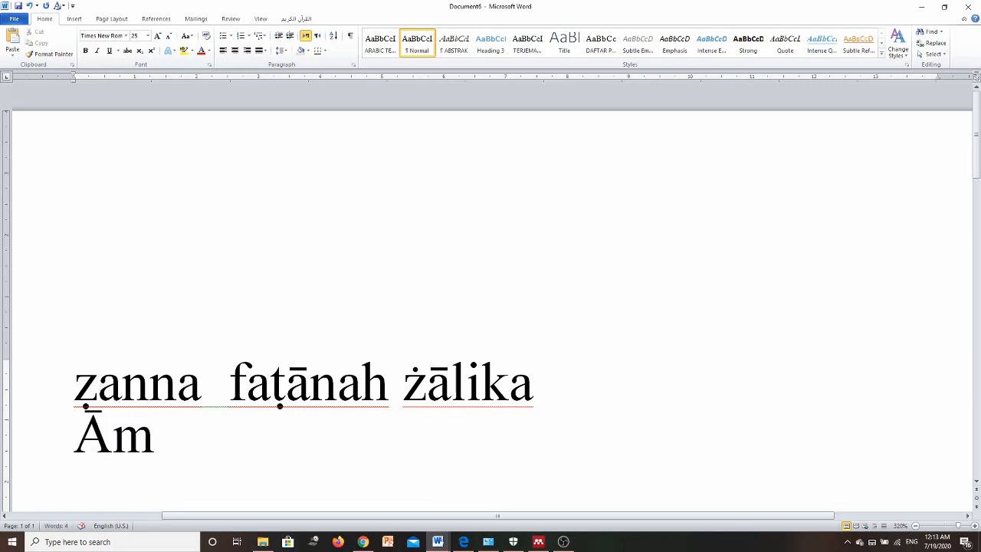
text(an)
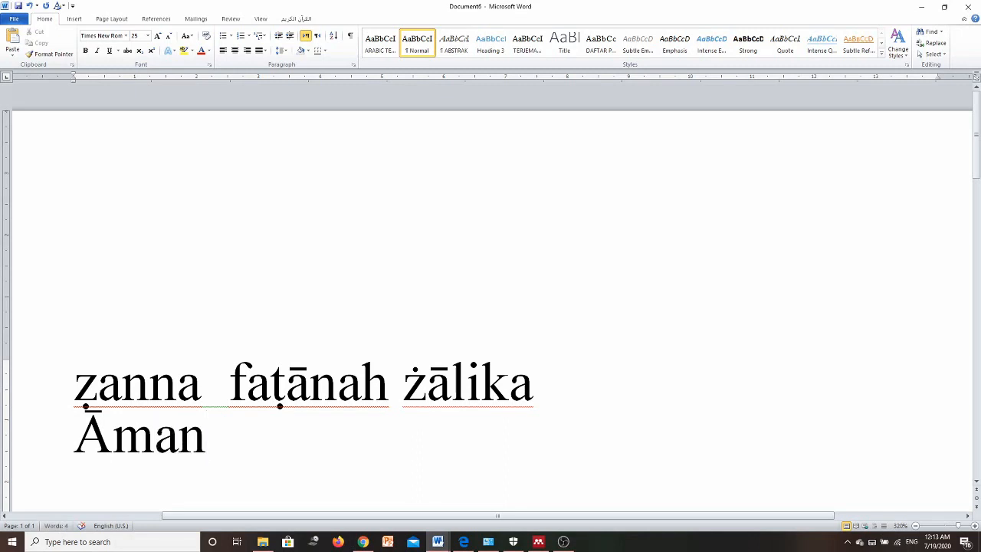
text(ū)
text(,)
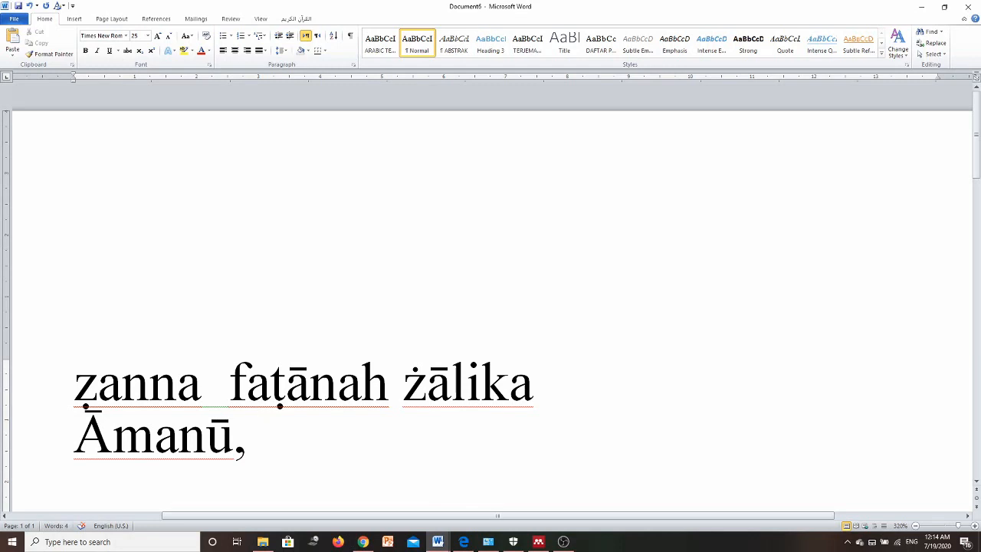
- Add the test word "ḥammām" after "Āmanū,", using the dotted ḥ and the long ā
key(alt)
text(ḥa)
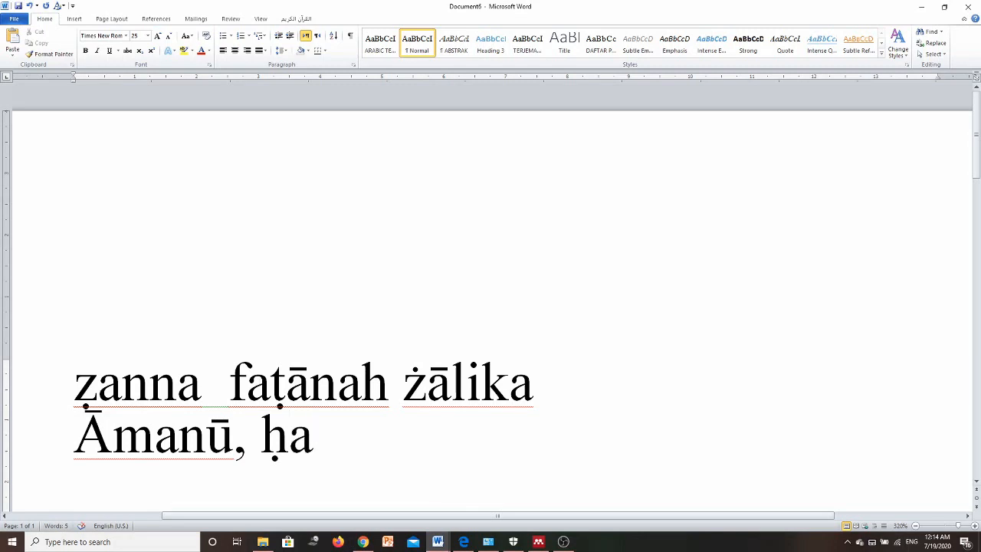
text(m)
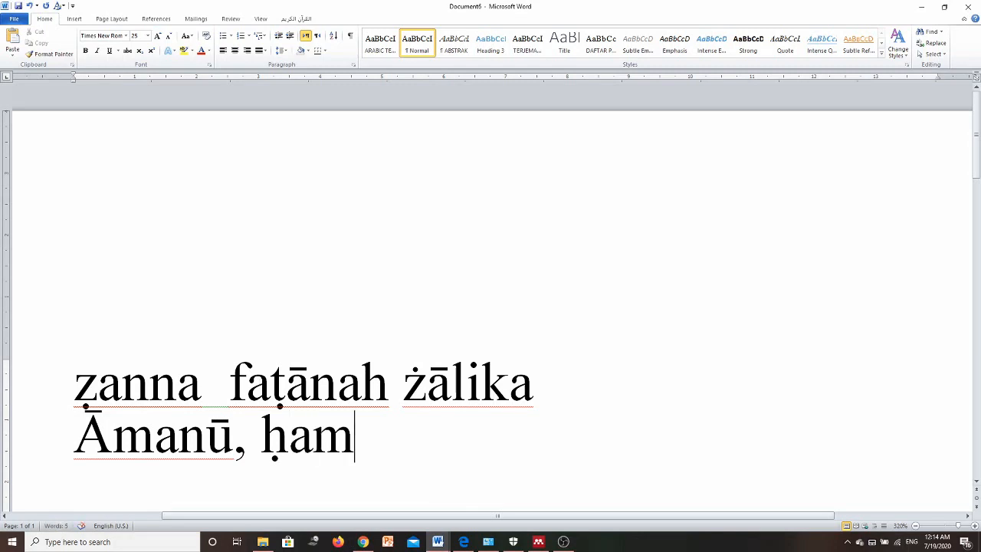
text(m)
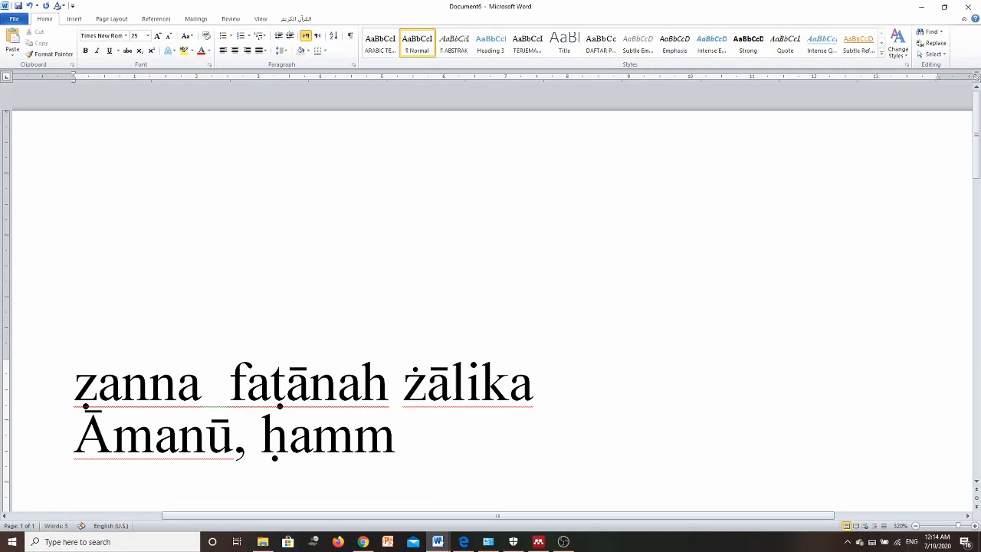
text(ām)
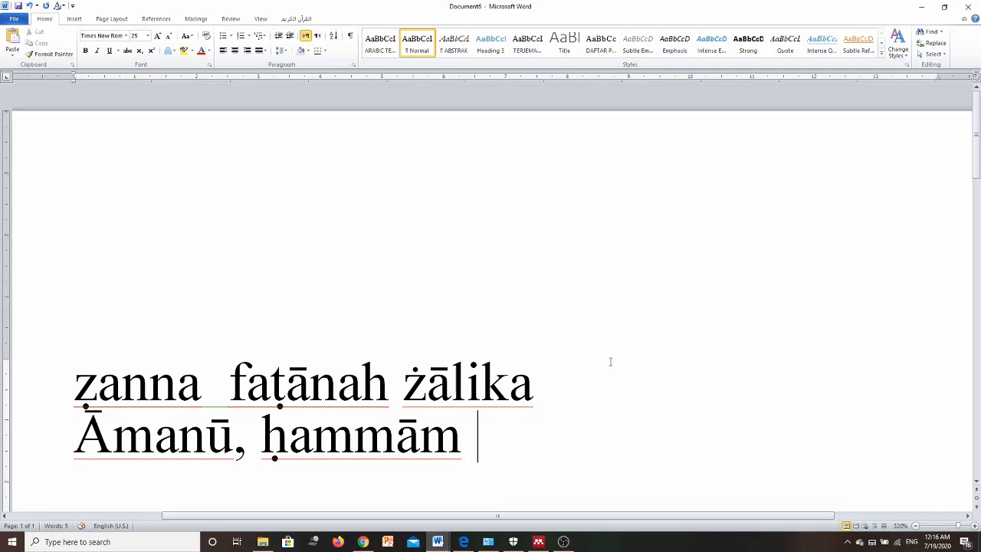
click(563, 542)
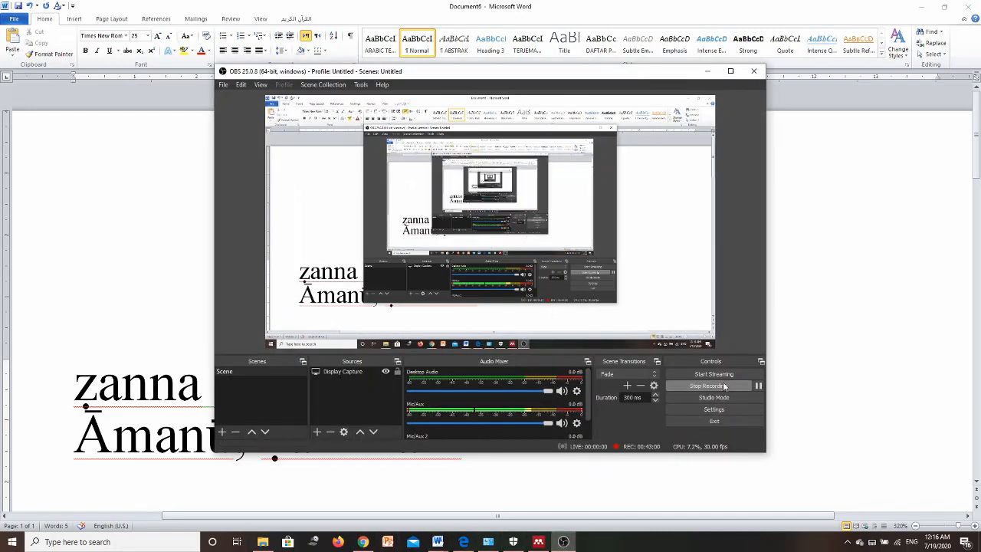